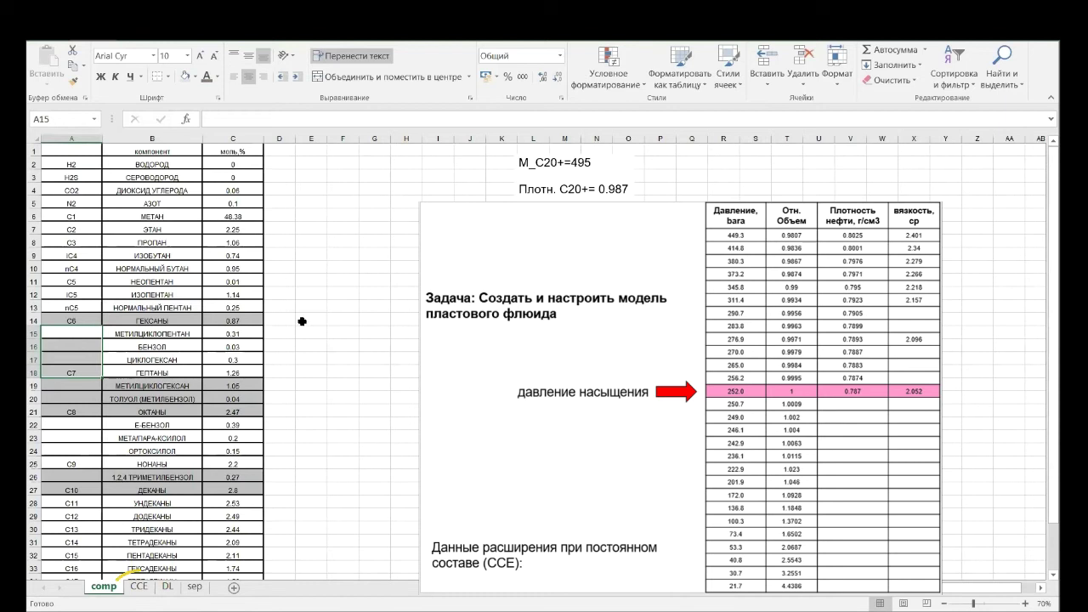
# Copy the component labels H2 through nC5 from A2:A13 into column F, starting at F1.
pyautogui.click(259, 336)
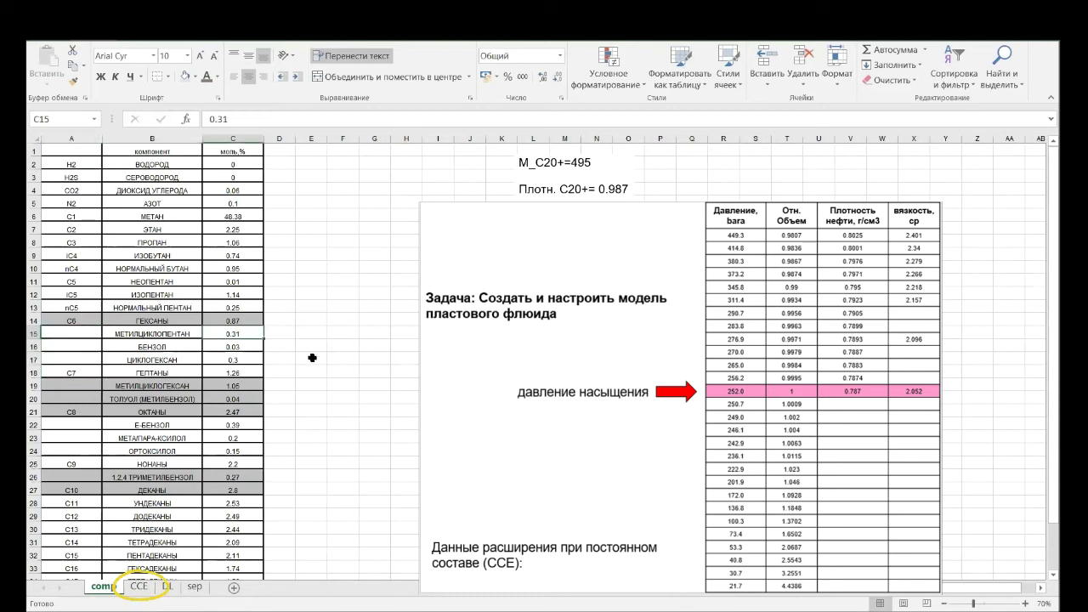
pyautogui.scroll(1, 312, 358)
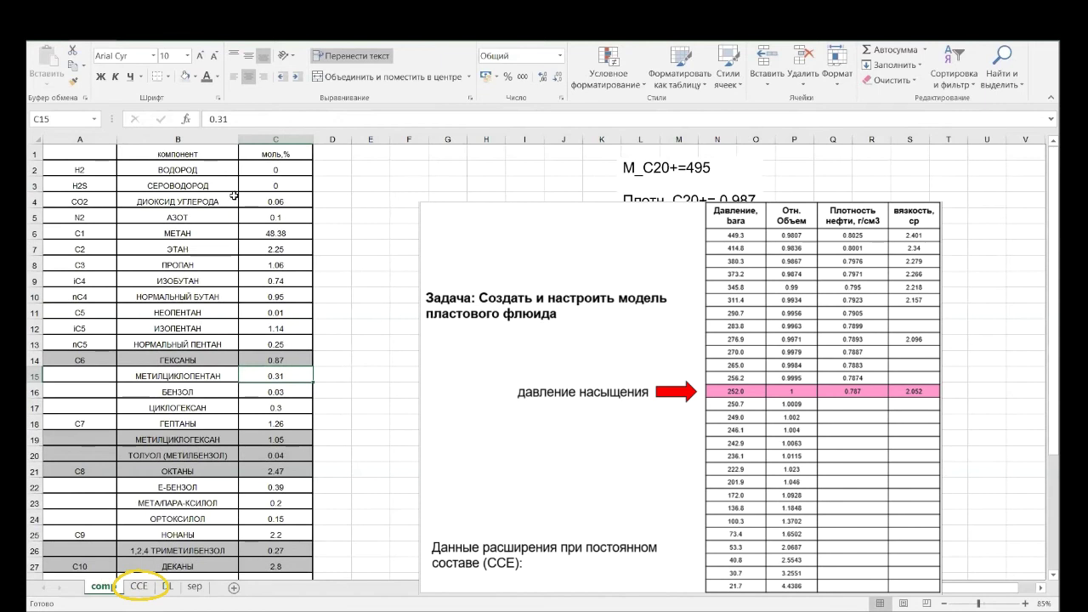
pyautogui.moveTo(107, 170); pyautogui.dragTo(85, 344)
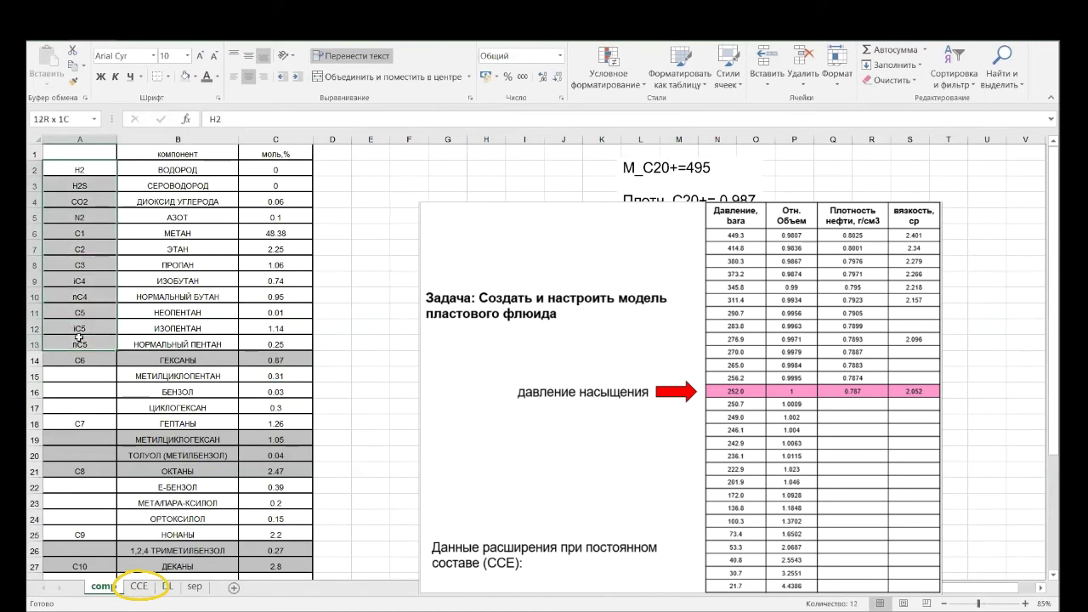
pyautogui.click(345, 395)
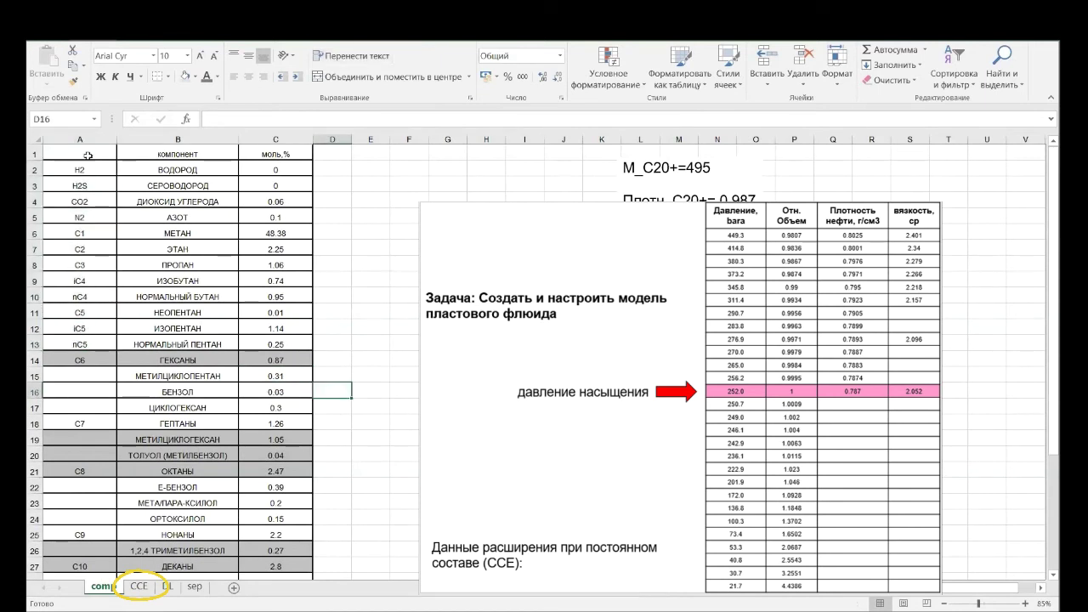
pyautogui.moveTo(63, 168); pyautogui.dragTo(63, 344)
pyautogui.hotkey('ctrl', 'c')
pyautogui.click(408, 154)
pyautogui.hotkey('ctrl', 'v')
# Move the text box with the C20+ molar mass and density farther right, clear of column M.
pyautogui.click(721, 219)
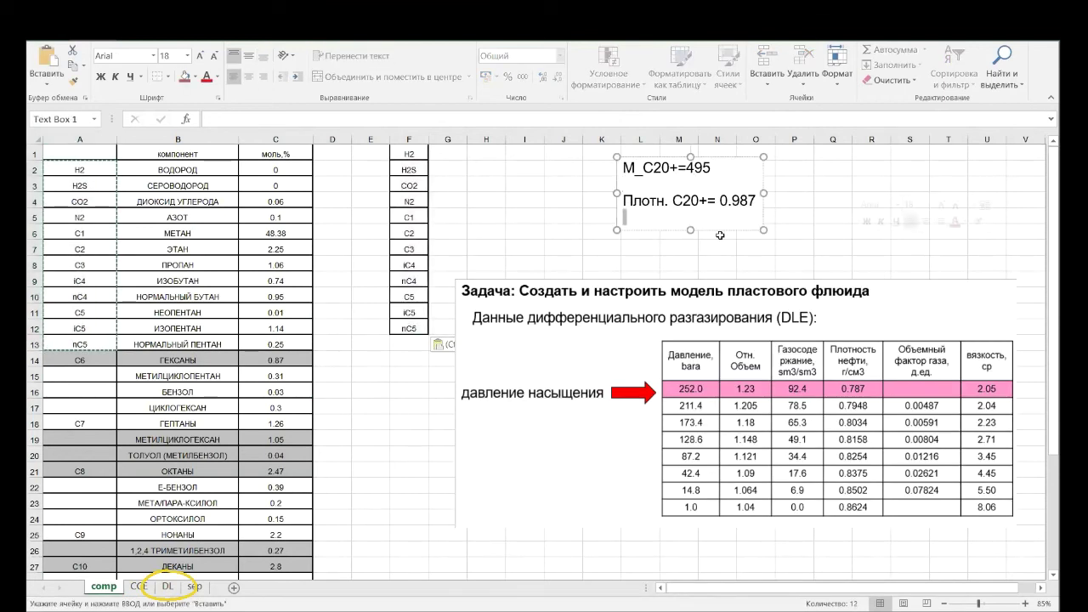
pyautogui.moveTo(721, 229); pyautogui.dragTo(959, 254)
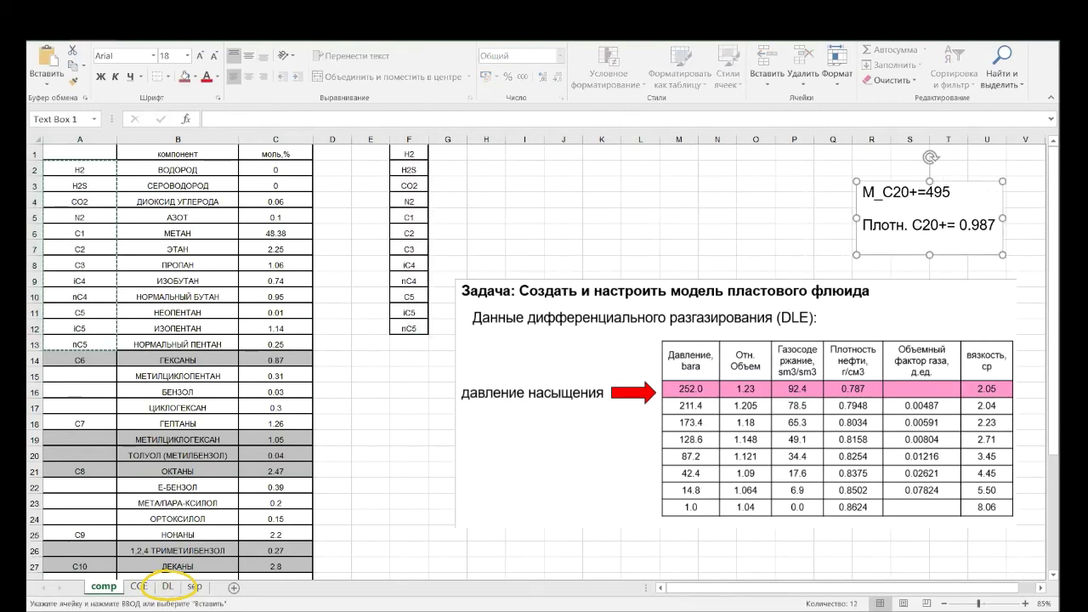
# Copy the C6 label from A14 to F13 and the C7 label from A18 to F14.
pyautogui.click(78, 362)
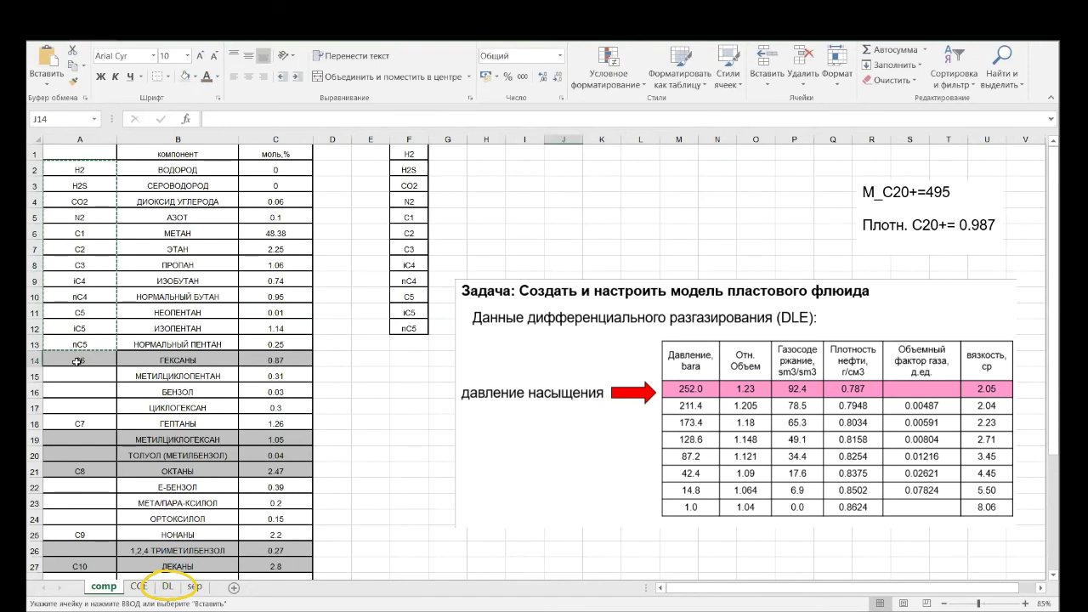
pyautogui.hotkey('ctrl', 'c')
pyautogui.click(409, 343)
pyautogui.hotkey('ctrl', 'v')
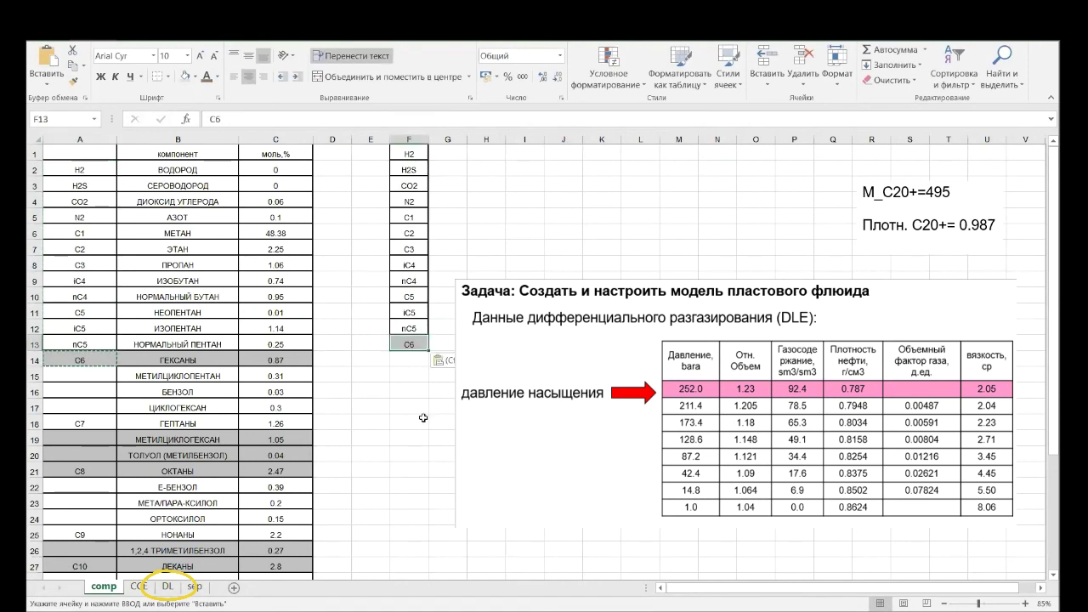
pyautogui.click(92, 426)
pyautogui.hotkey('ctrl', 'c')
pyautogui.click(408, 360)
pyautogui.hotkey('ctrl', 'v')
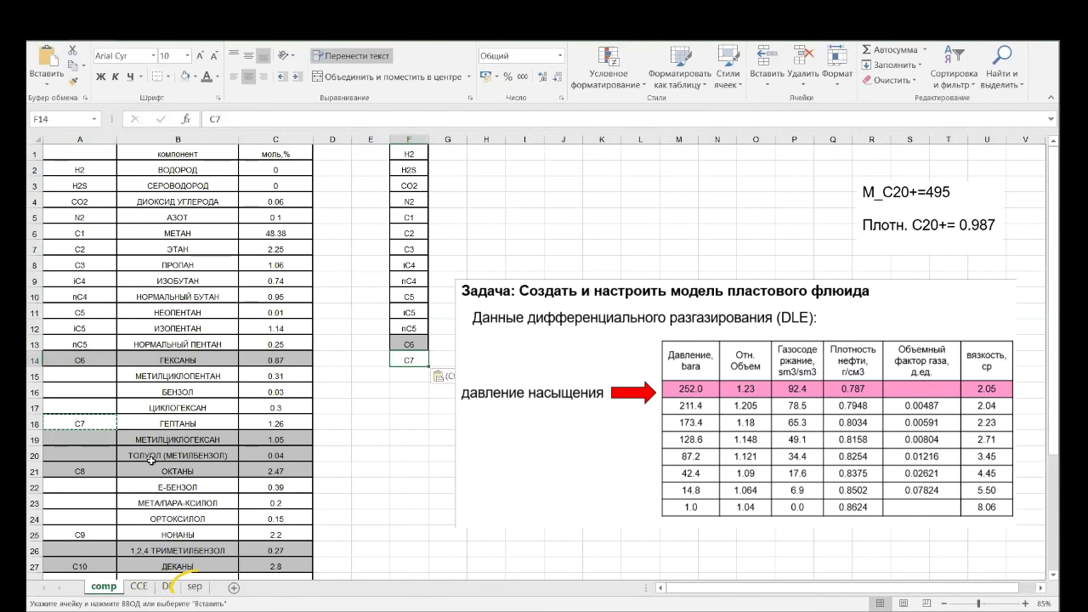
pyautogui.click(290, 392)
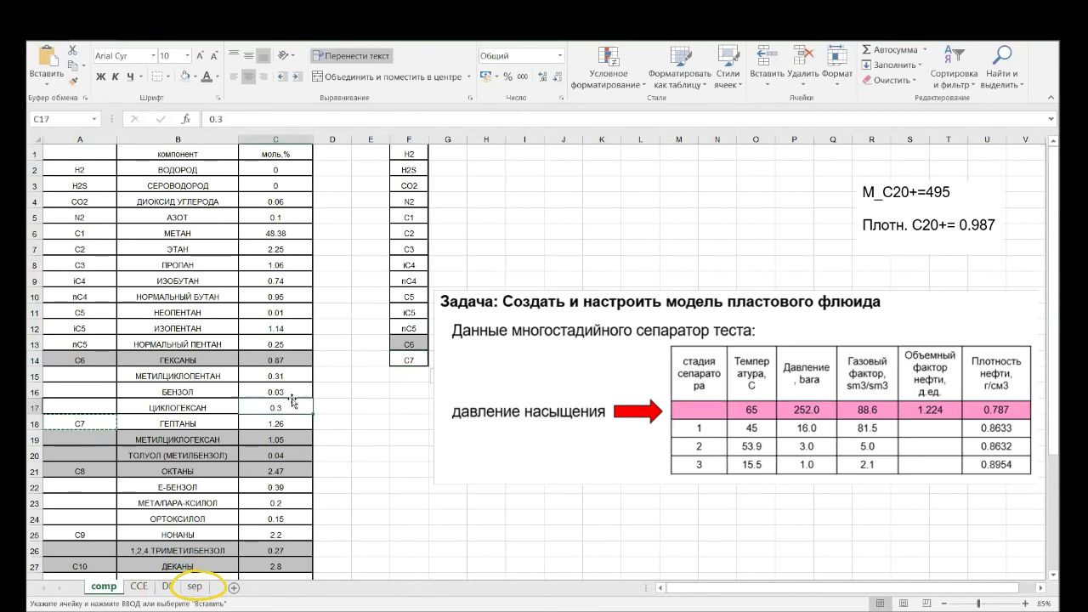
pyautogui.click(281, 153)
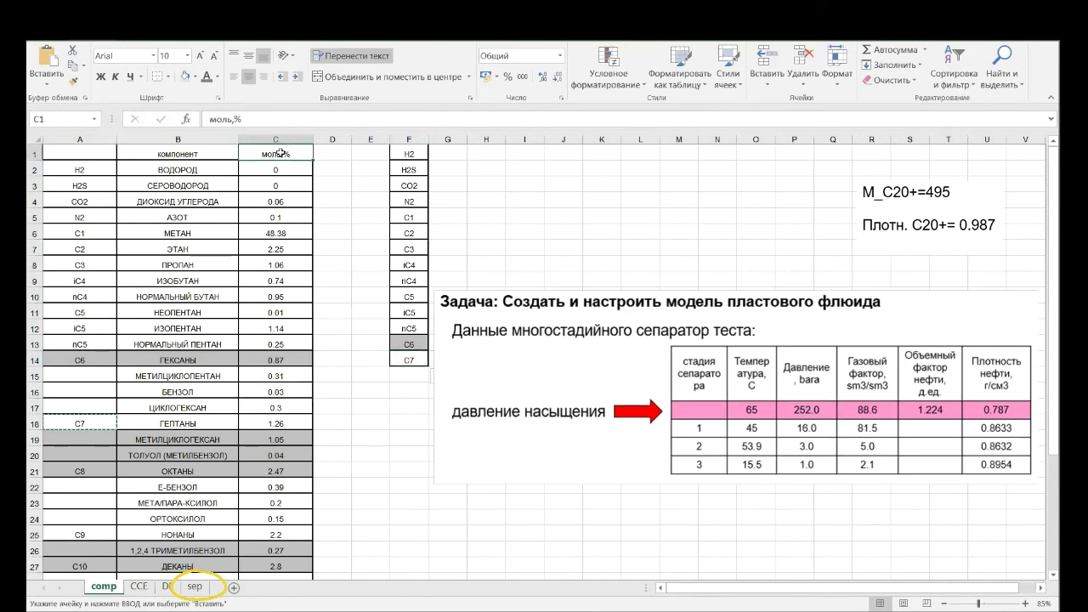
pyautogui.moveTo(283, 375); pyautogui.dragTo(284, 408)
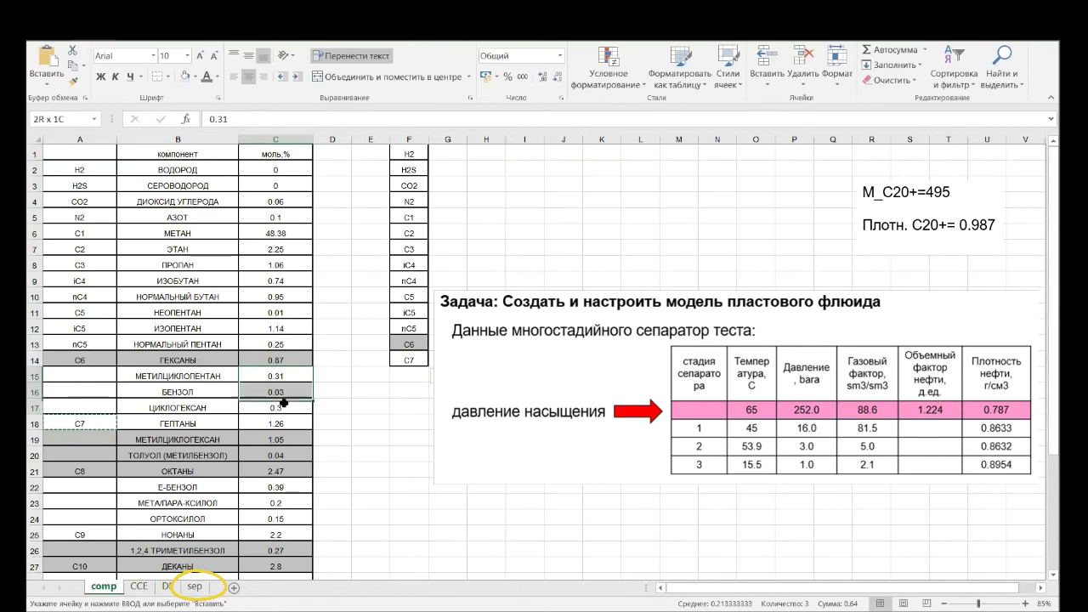
pyautogui.hotkey('ctrl', 'v')
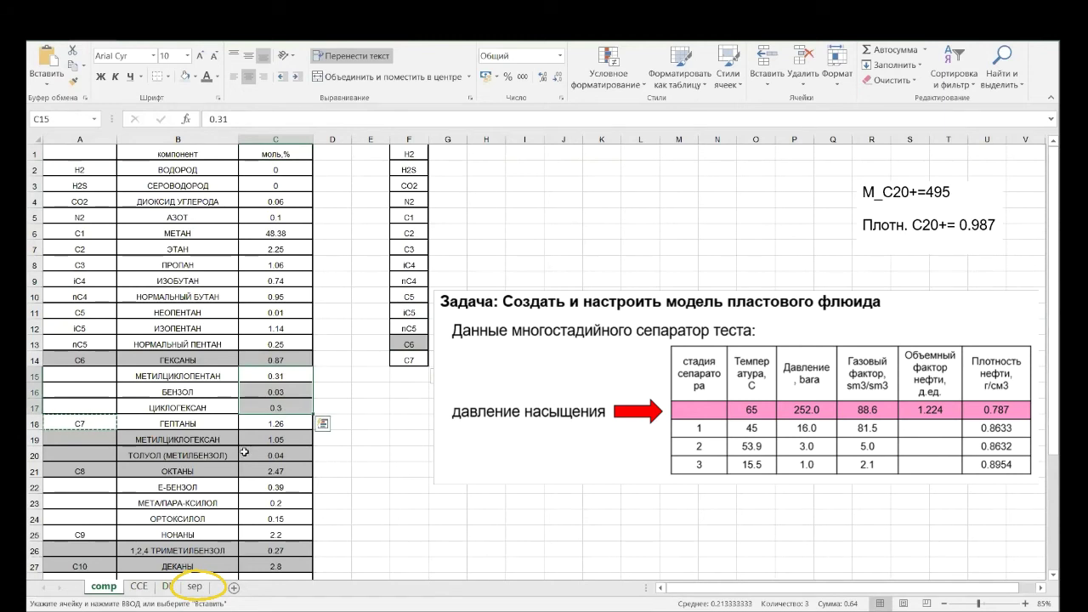
pyautogui.press('Escape')
# Copy the C8 label from A21 to F15 and the C9 label from A25 to F16.
pyautogui.click(92, 470)
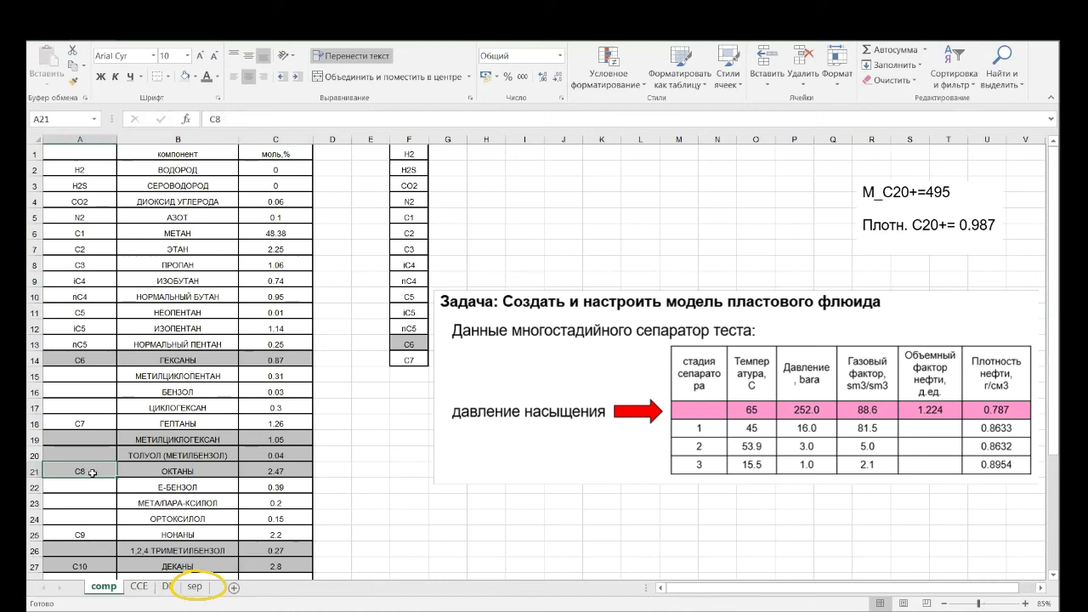
pyautogui.hotkey('ctrl', 'c')
pyautogui.click(412, 375)
pyautogui.hotkey('ctrl', 'v')
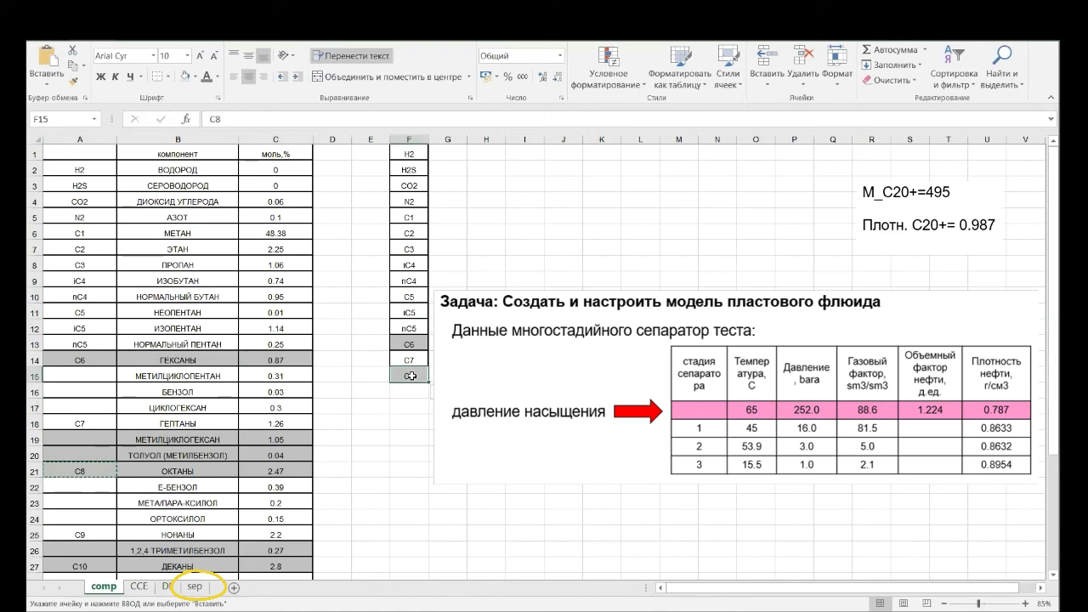
pyautogui.scroll(-2, 155, 494)
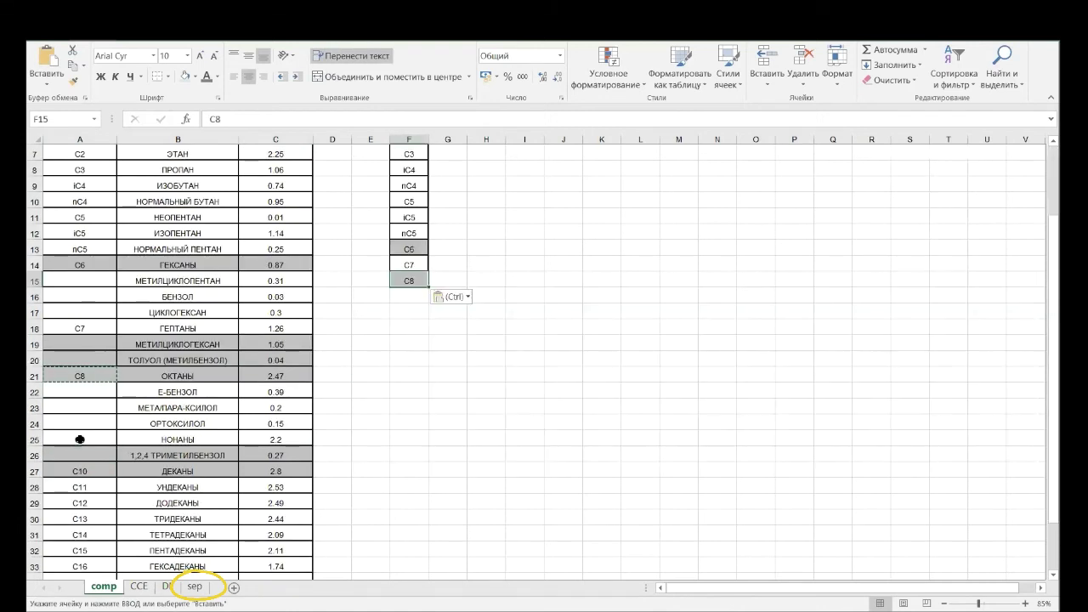
pyautogui.click(80, 440)
pyautogui.hotkey('ctrl', 'c')
pyautogui.click(409, 297)
pyautogui.hotkey('ctrl', 'v')
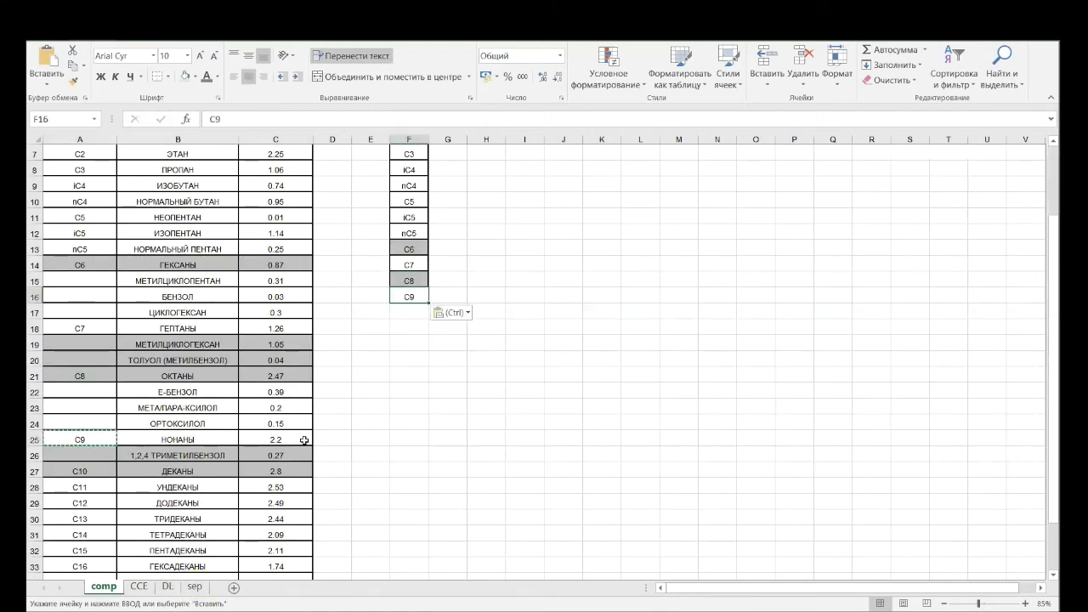
# Copy the labels C10 through C20+ from column A into column F, starting at F17.
pyautogui.click(80, 471)
pyautogui.scroll(-3, 85, 472)
pyautogui.keyDown('shift'); pyautogui.click(86, 493); pyautogui.keyUp('shift')
pyautogui.hotkey('ctrl', 'c')
pyautogui.scroll(4, 255, 450)
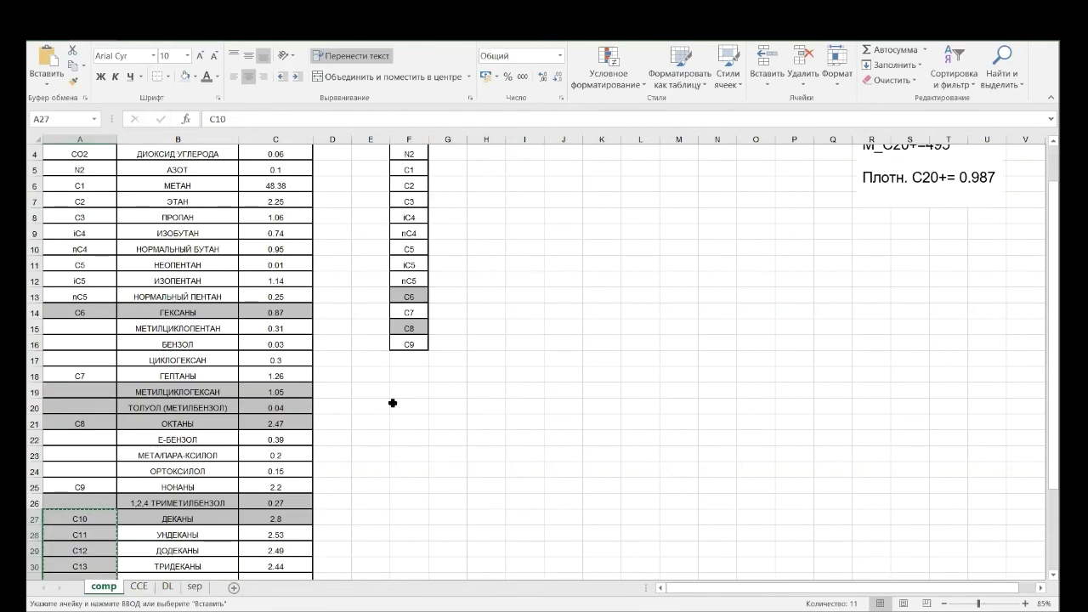
pyautogui.click(409, 359)
pyautogui.hotkey('ctrl', 'v')
pyautogui.scroll(1, 508, 404)
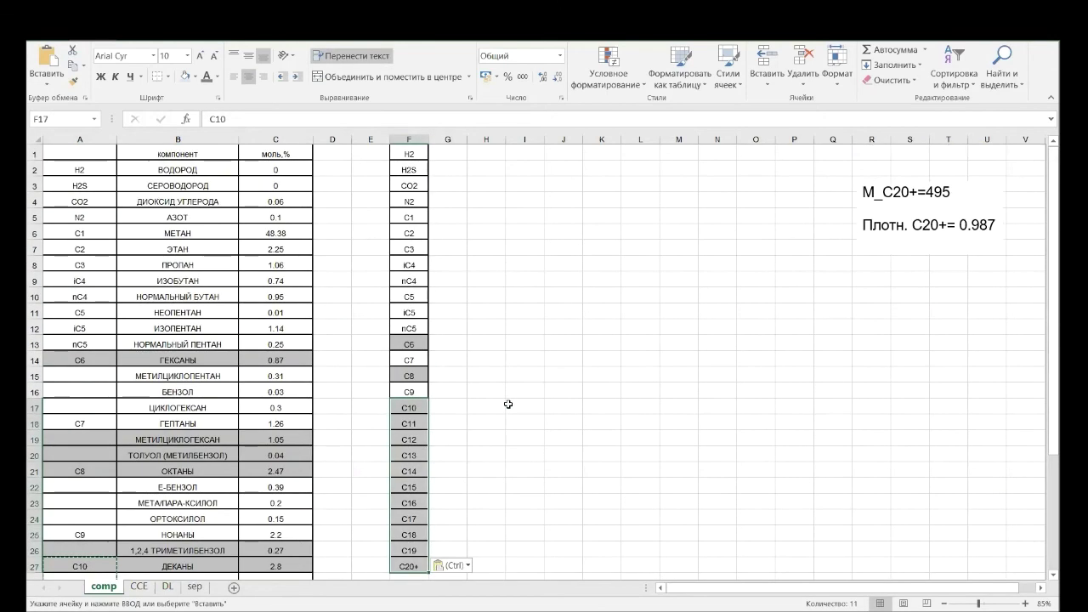
pyautogui.click(546, 338)
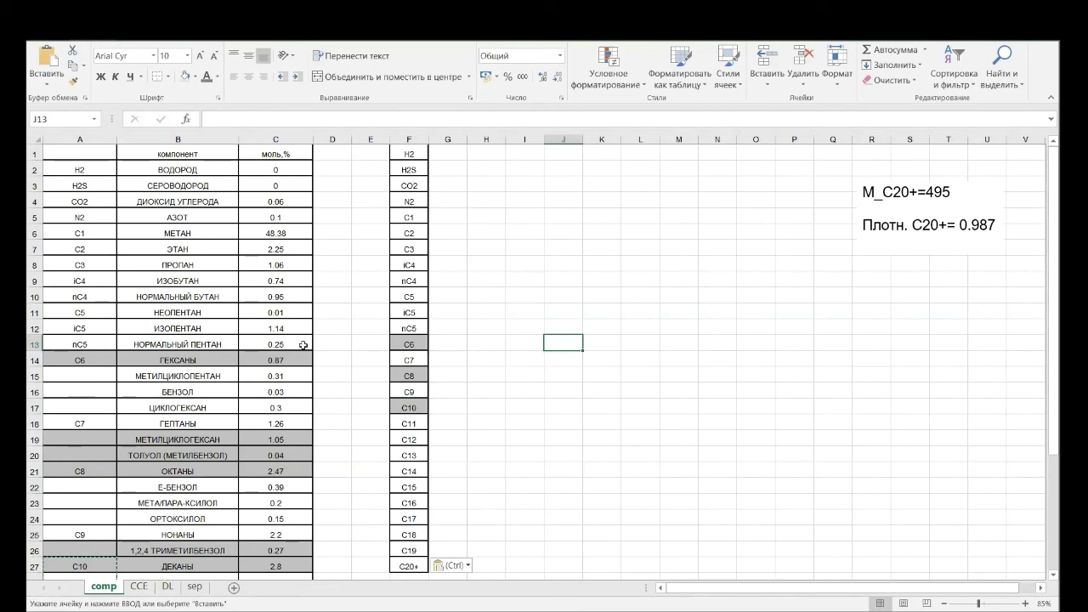
# Clear the iC5 and nC5 labels from F11:F12 so only C5 represents the pentanes.
pyautogui.moveTo(94, 309); pyautogui.dragTo(257, 338)
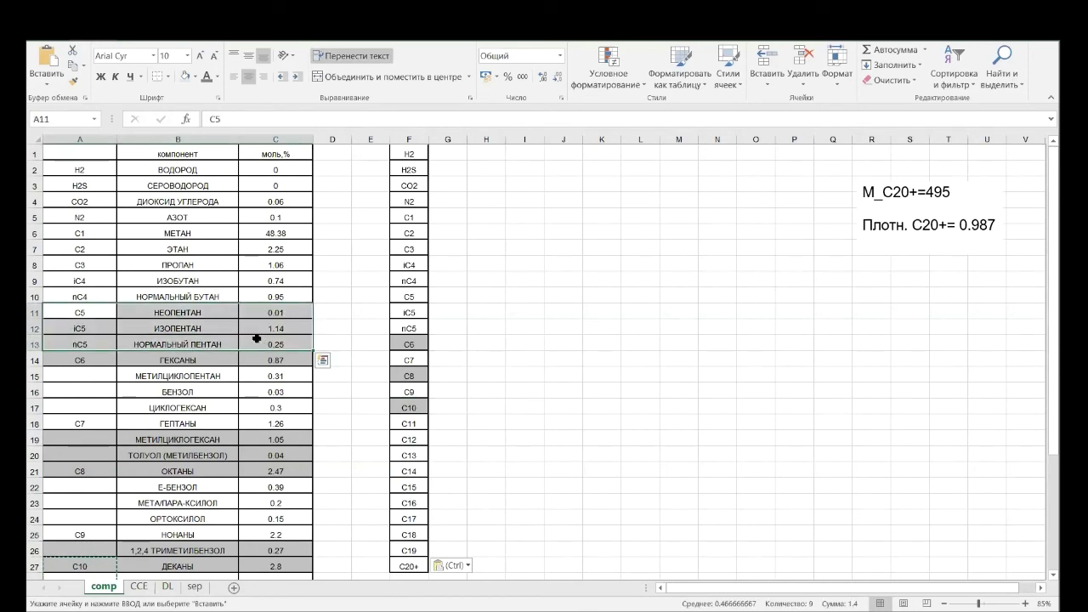
pyautogui.click(334, 329)
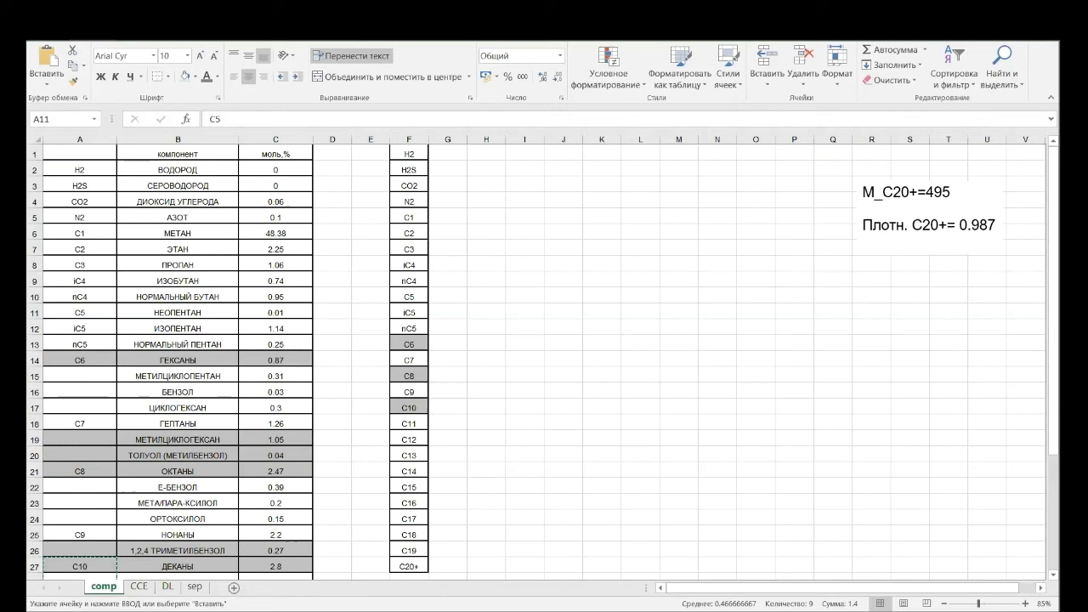
pyautogui.hotkey('ctrl', 'v')
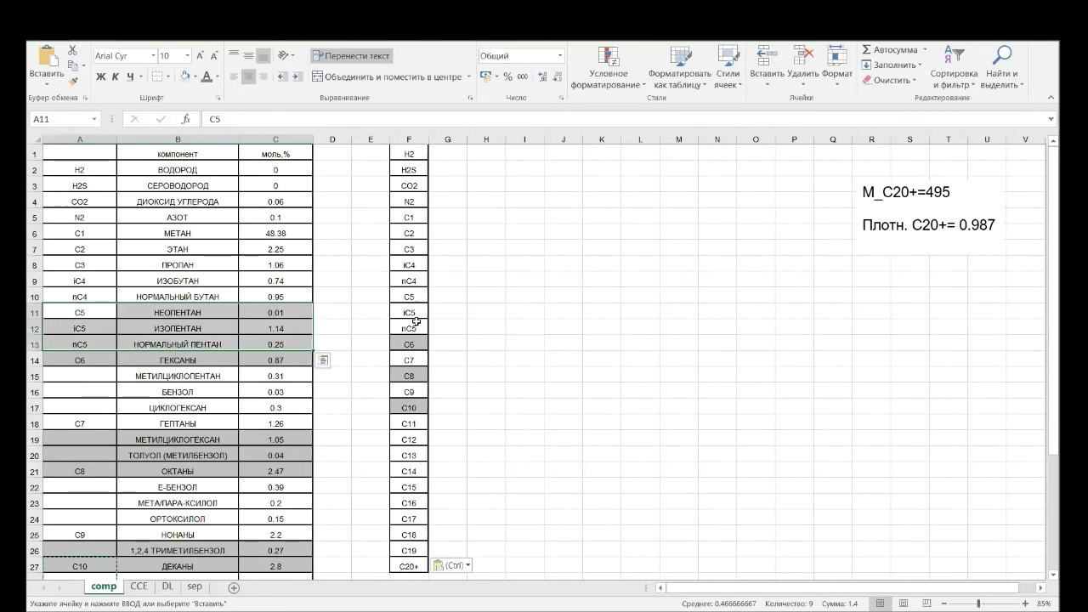
pyautogui.moveTo(413, 314); pyautogui.dragTo(417, 328)
pyautogui.press('Delete')
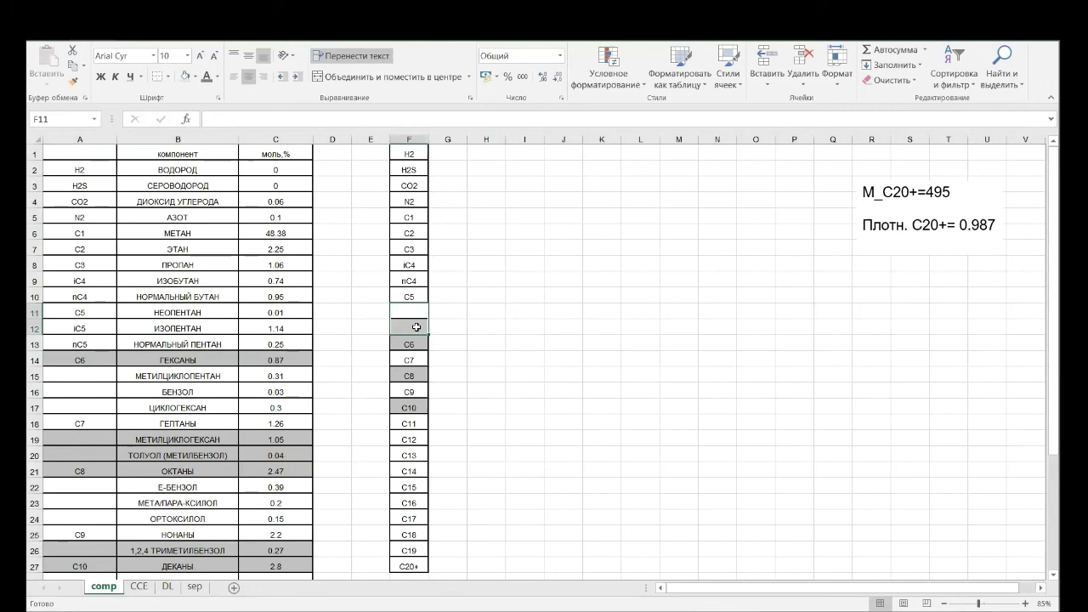
# Move the C6 to C20+ labels in column F up to start at F11, directly below C5.
pyautogui.moveTo(85, 282); pyautogui.dragTo(289, 295)
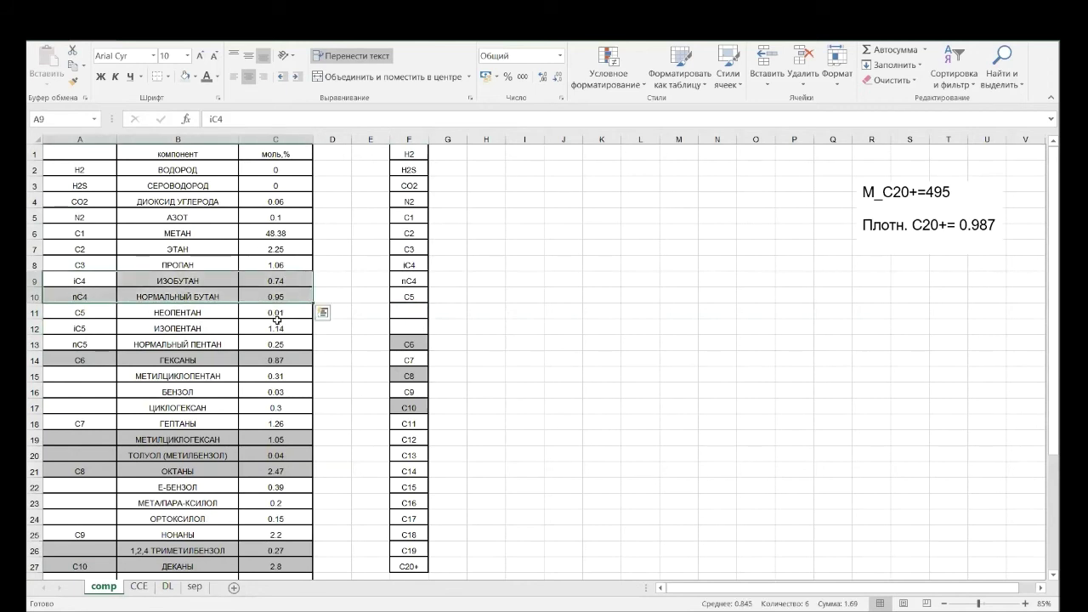
pyautogui.click(480, 324)
pyautogui.click(411, 343)
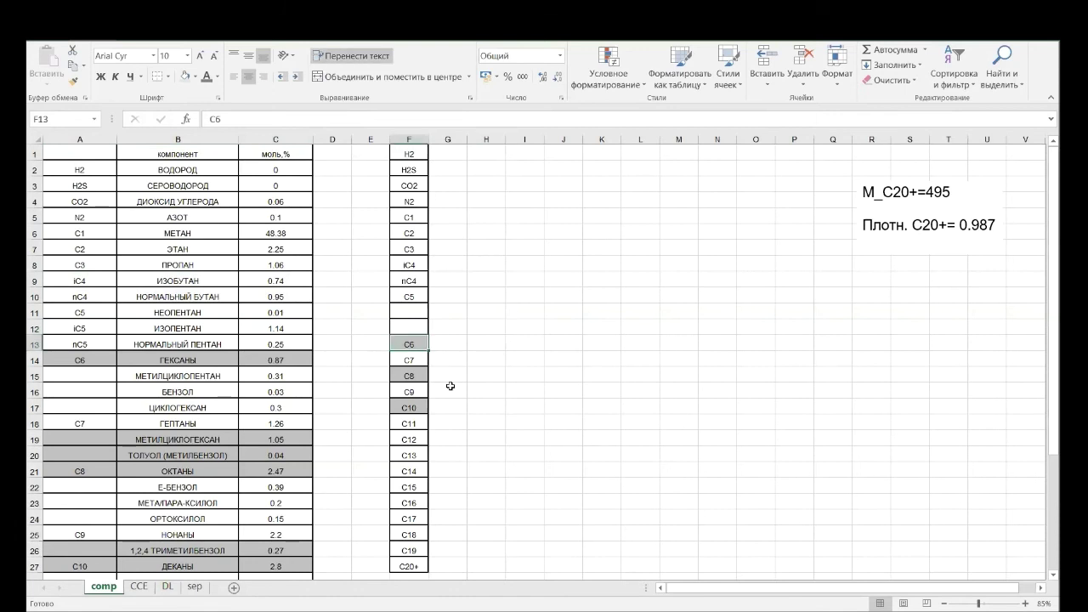
pyautogui.scroll(-3, 451, 383)
pyautogui.keyDown('shift'); pyautogui.click(418, 422); pyautogui.keyUp('shift')
pyautogui.scroll(3, 412, 357)
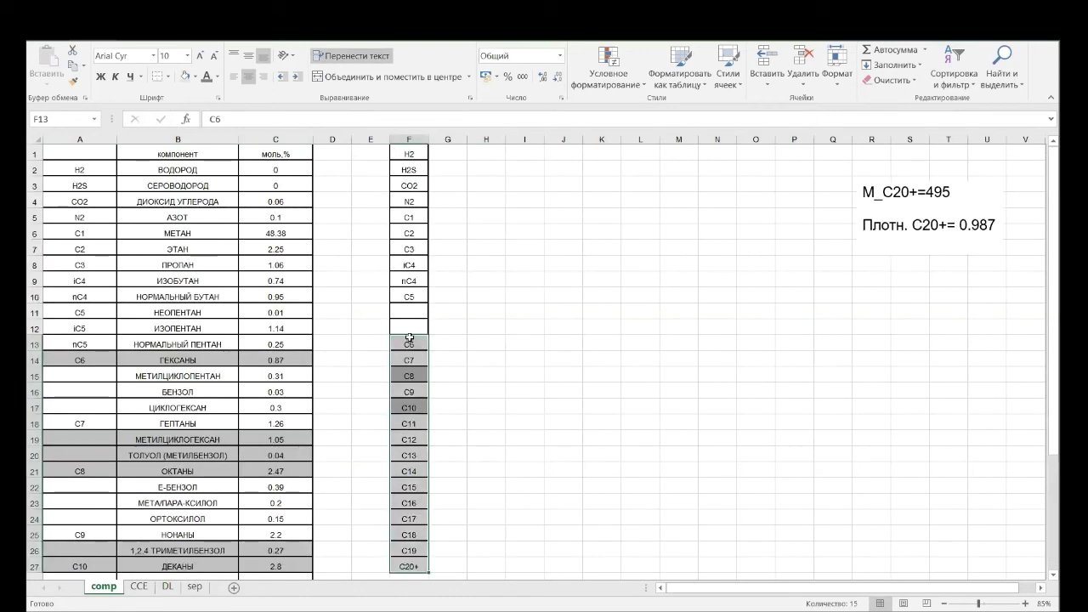
# Move the whole column F component list down one row so it starts at F2.
pyautogui.moveTo(409, 154); pyautogui.dragTo(412, 534)
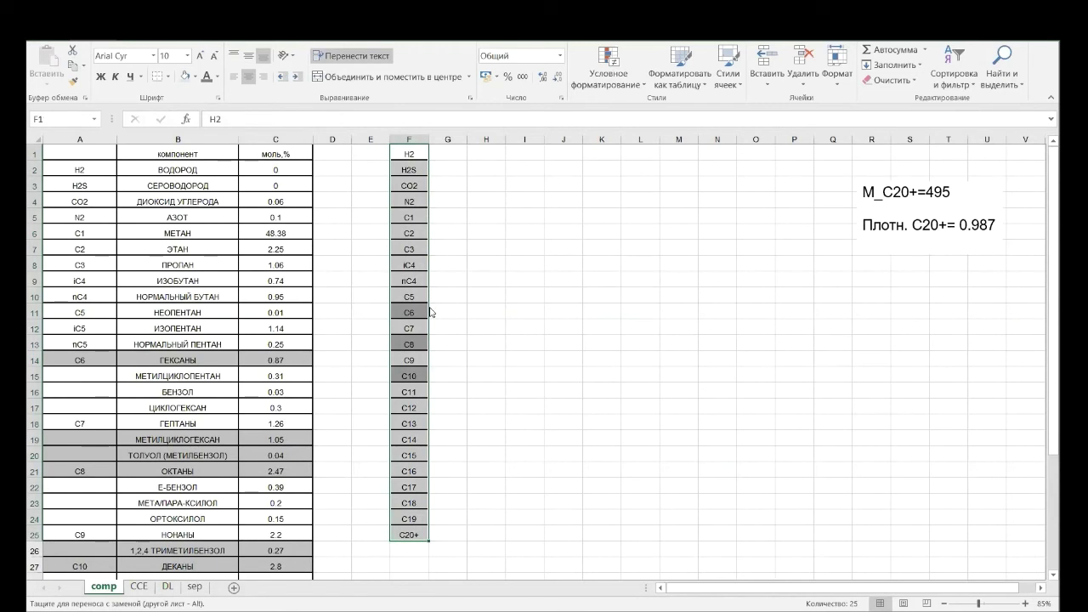
pyautogui.moveTo(431, 312); pyautogui.dragTo(432, 329)
pyautogui.click(525, 263)
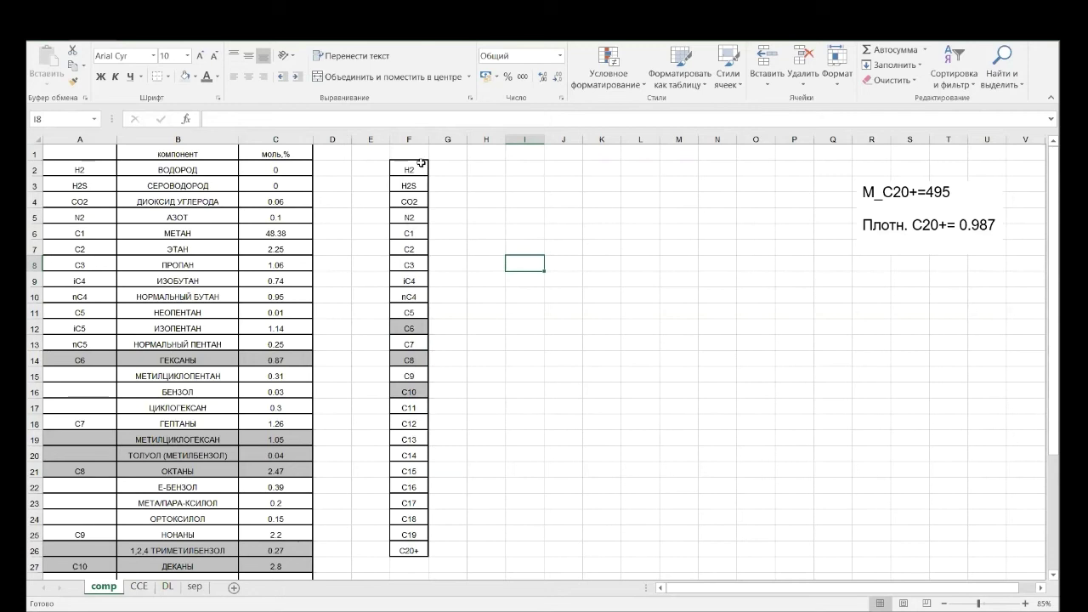
# Clear the H2 and H2S labels from F2:F3.
pyautogui.moveTo(419, 168); pyautogui.dragTo(415, 186)
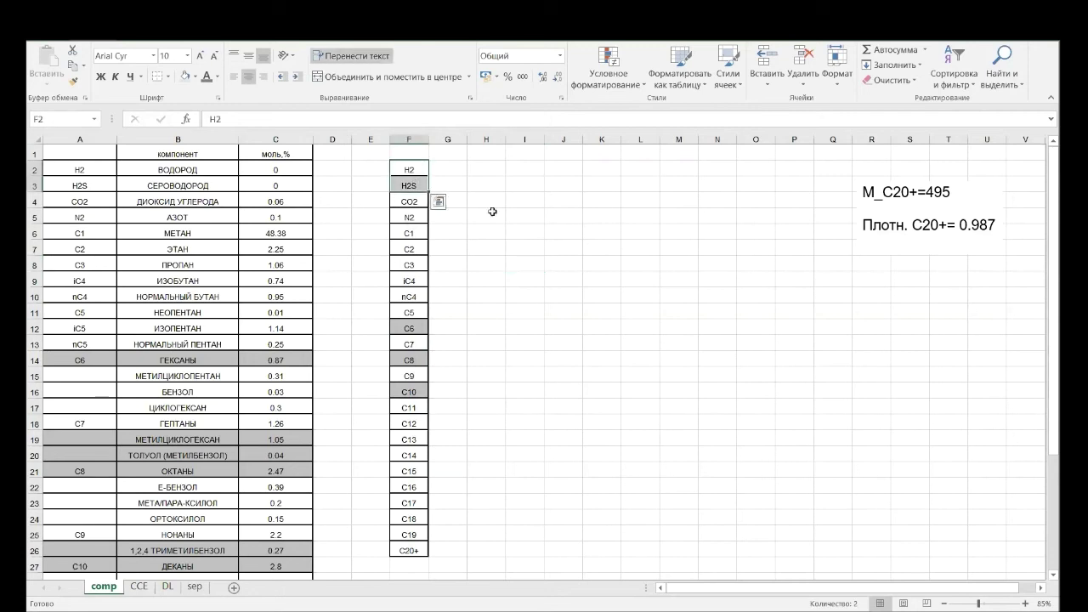
pyautogui.press('Delete')
pyautogui.click(570, 242)
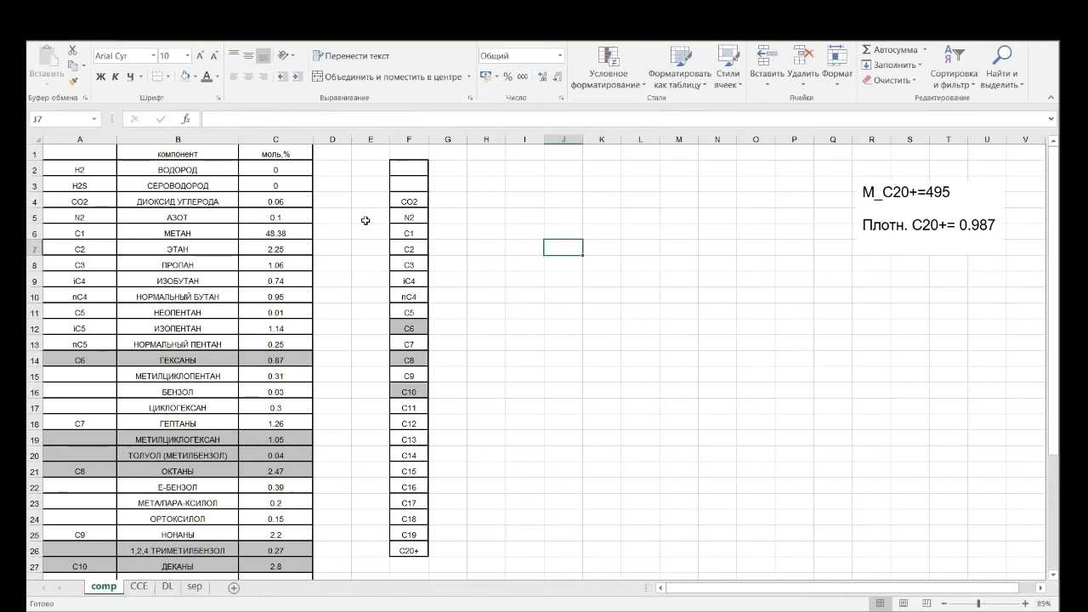
# Fill the N2 and C1 cells F5:F6 with light blue to mark them as one group.
pyautogui.moveTo(416, 215); pyautogui.dragTo(413, 228)
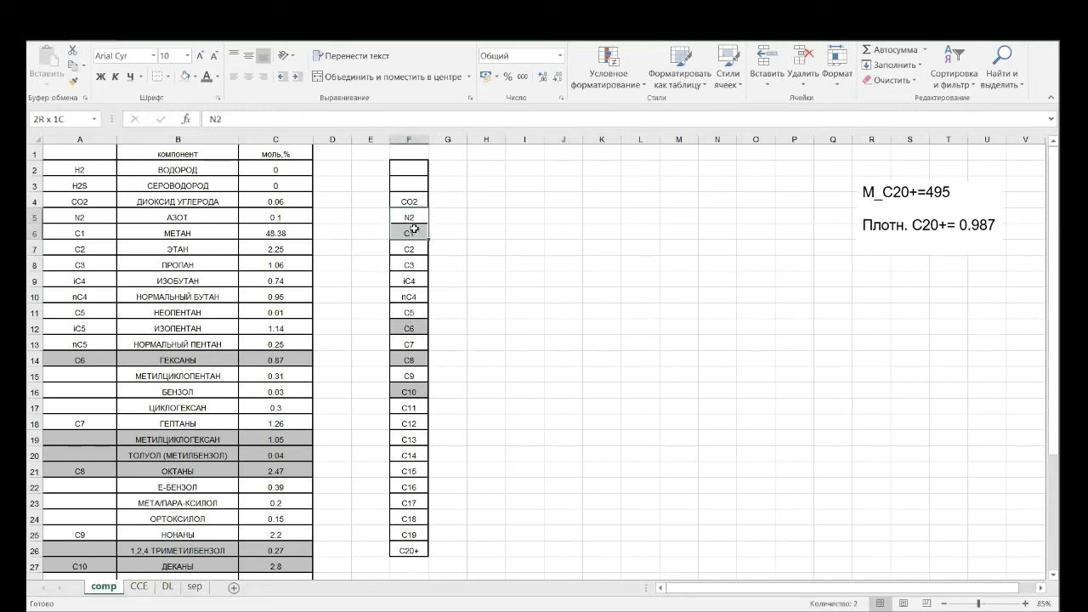
pyautogui.click(185, 75)
pyautogui.click(489, 233)
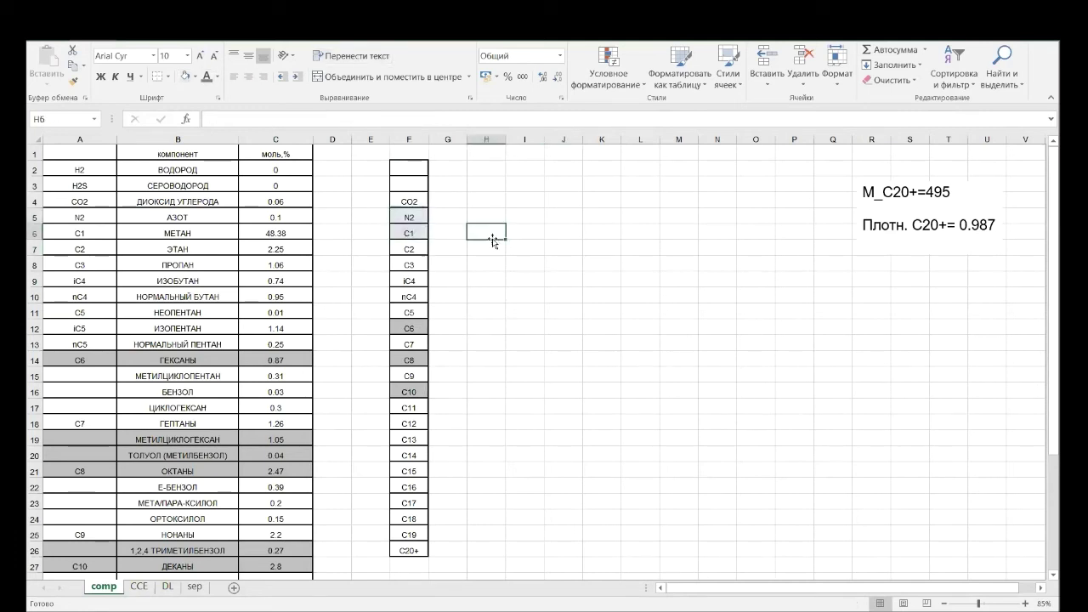
# Fill the CO2 and C2 cells F4 and F7 with light tan to mark them as one group.
pyautogui.click(419, 199)
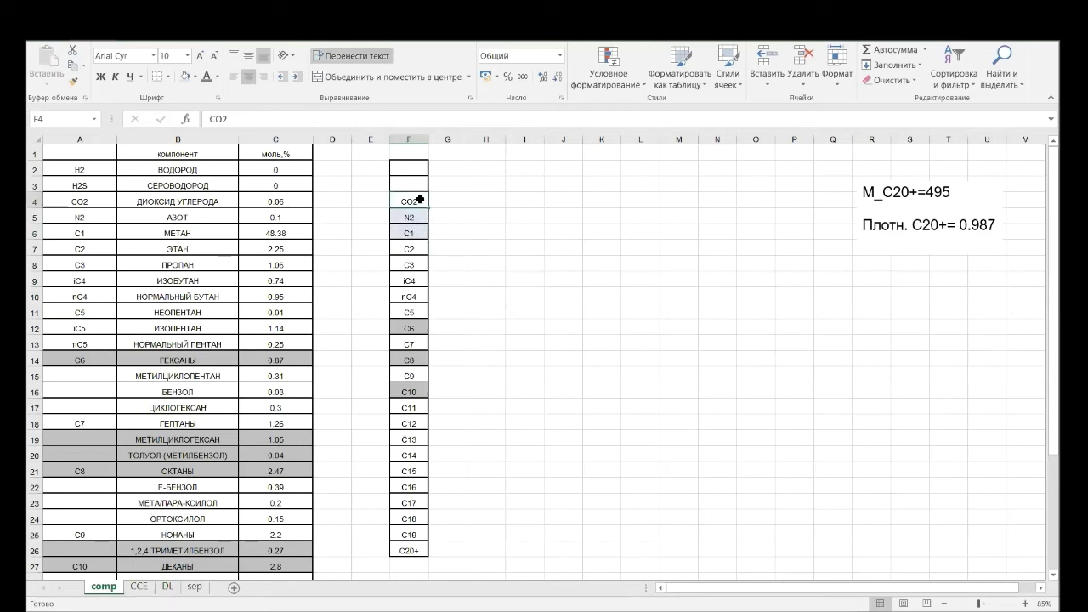
pyautogui.click(415, 247)
pyautogui.keyDown('ctrl'); pyautogui.click(412, 200); pyautogui.keyUp('ctrl')
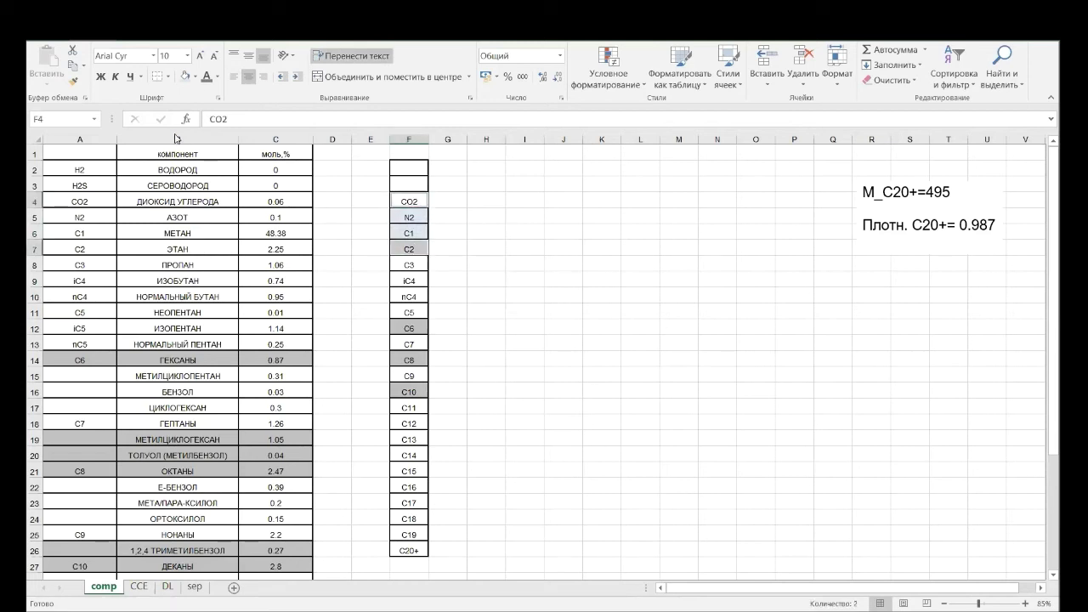
pyautogui.click(196, 78)
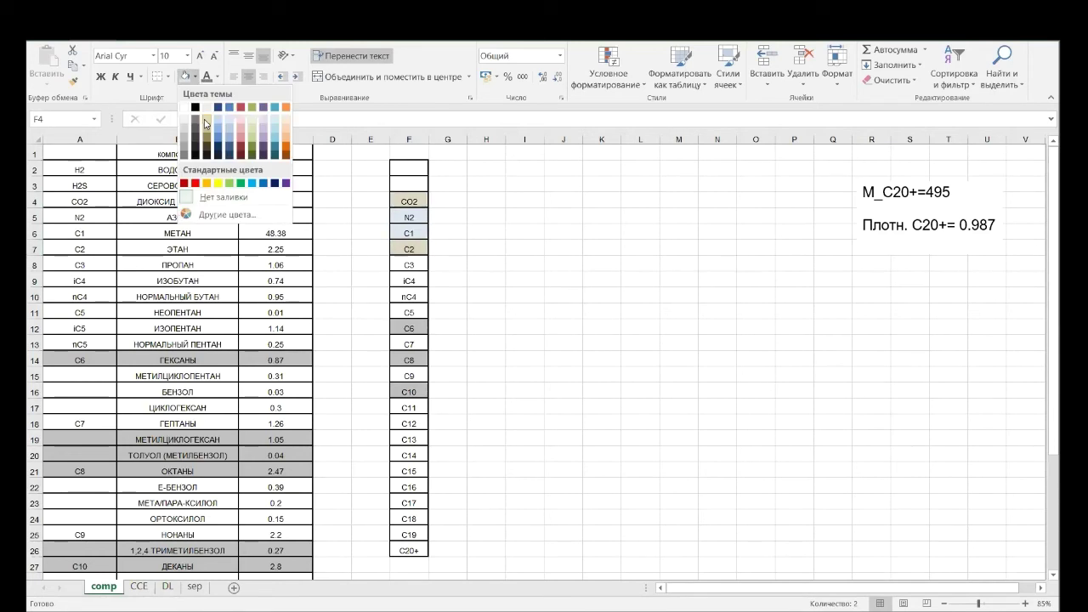
pyautogui.click(204, 124)
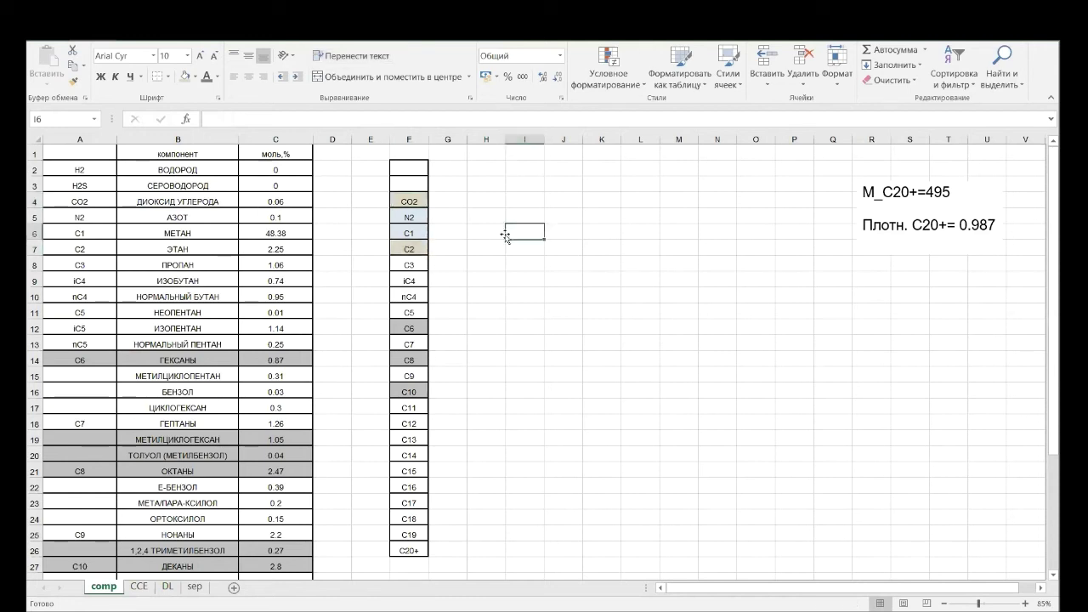
# Change the C1 label in F6 to C1+N2.
pyautogui.click(418, 218)
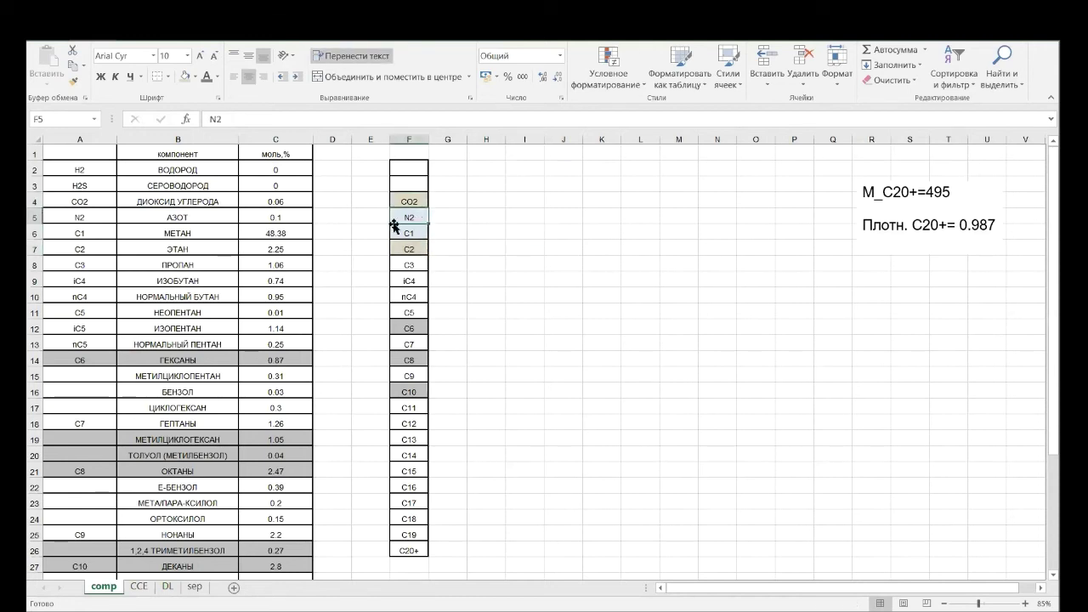
pyautogui.doubleClick(204, 120)
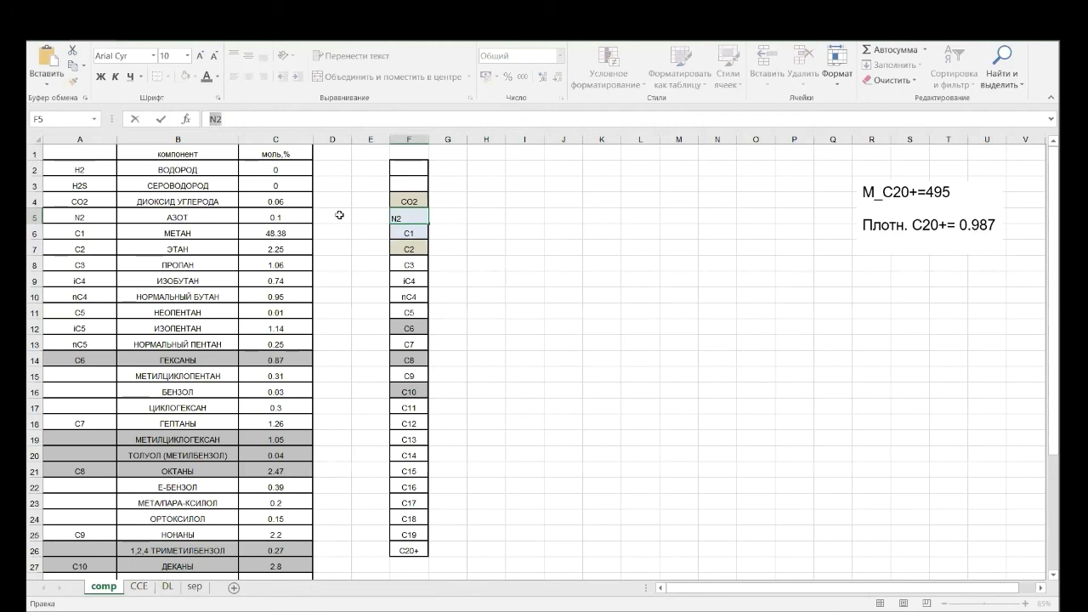
pyautogui.press('Escape')
pyautogui.press('Down')
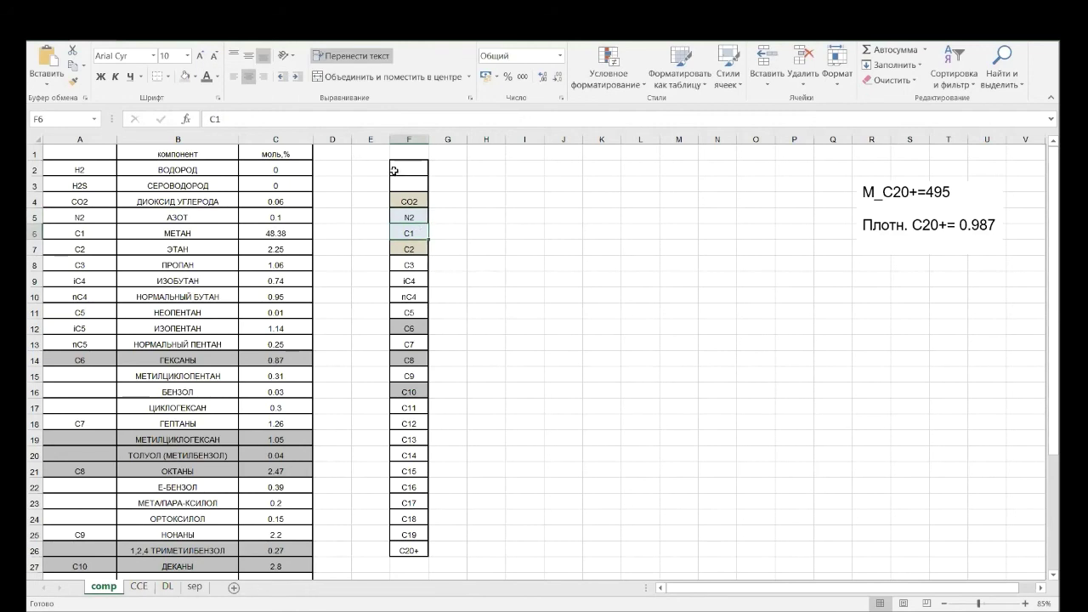
pyautogui.click(273, 124)
pyautogui.write('+')
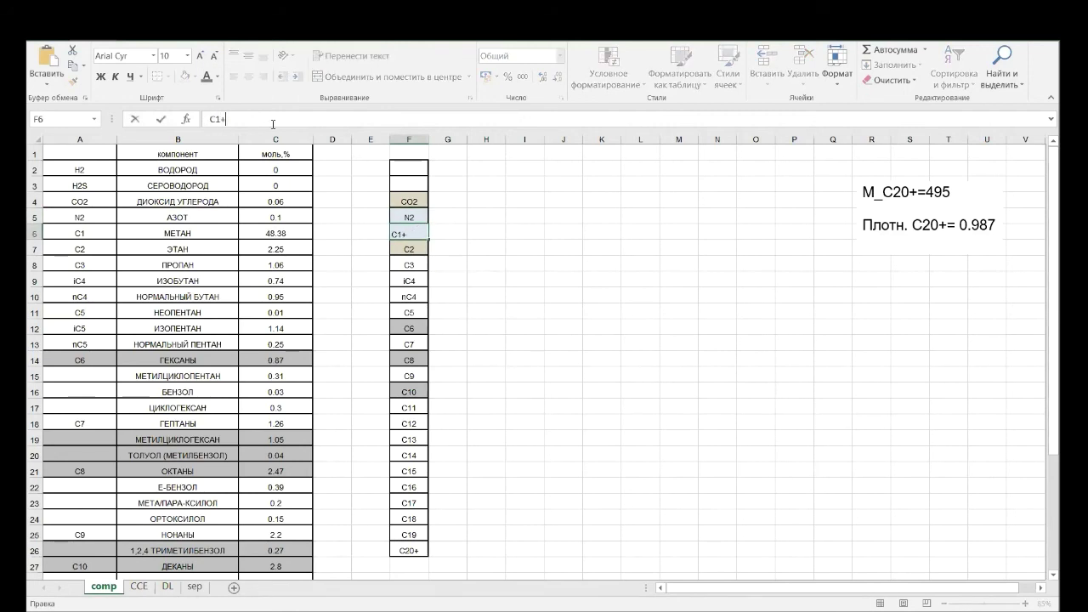
pyautogui.write('N2')
pyautogui.press('Return')
# Change the C2 label in F7 to C2+CO2.
pyautogui.click(408, 201)
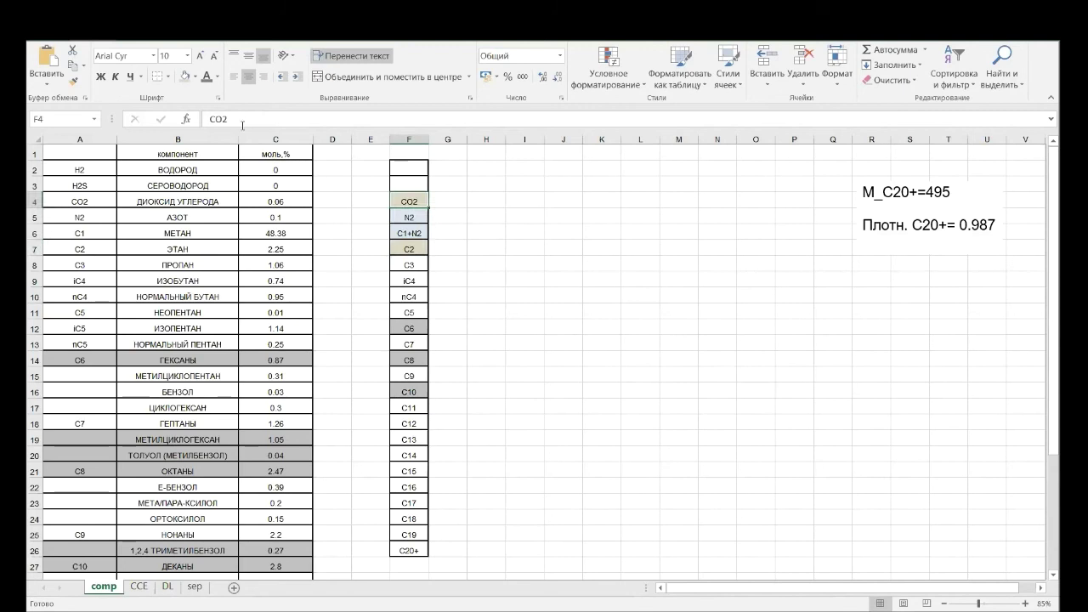
pyautogui.doubleClick(218, 119)
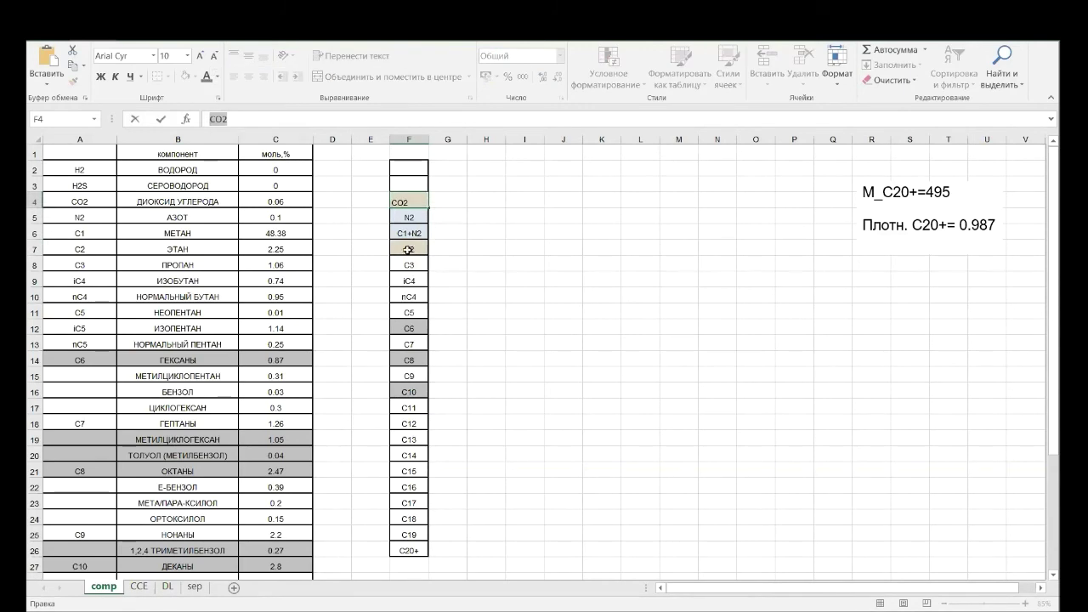
pyautogui.click(407, 249)
pyautogui.click(247, 120)
pyautogui.write('+CO2')
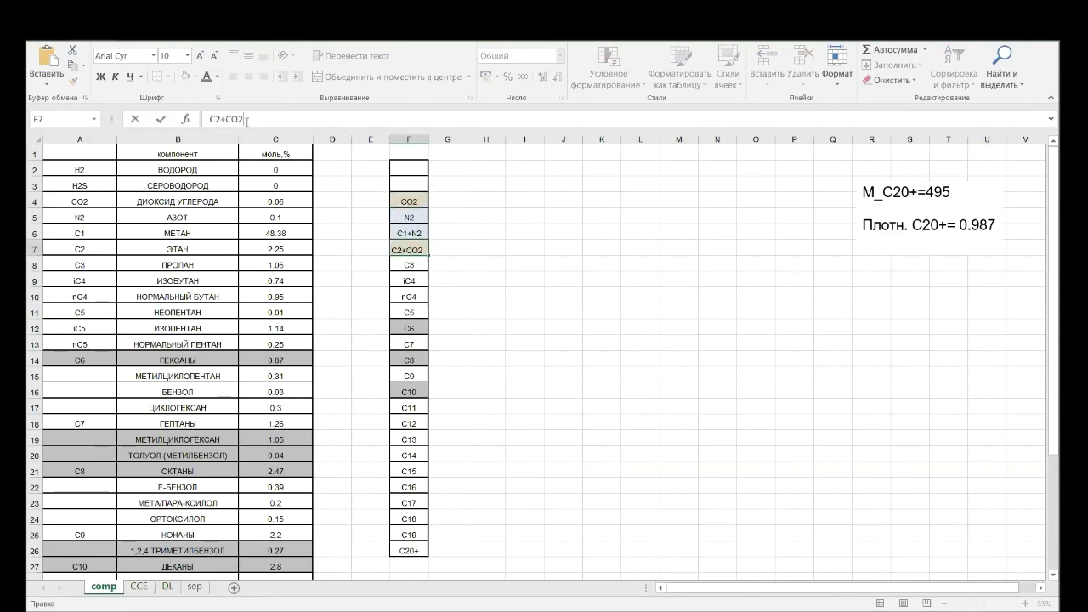
pyautogui.press('Return')
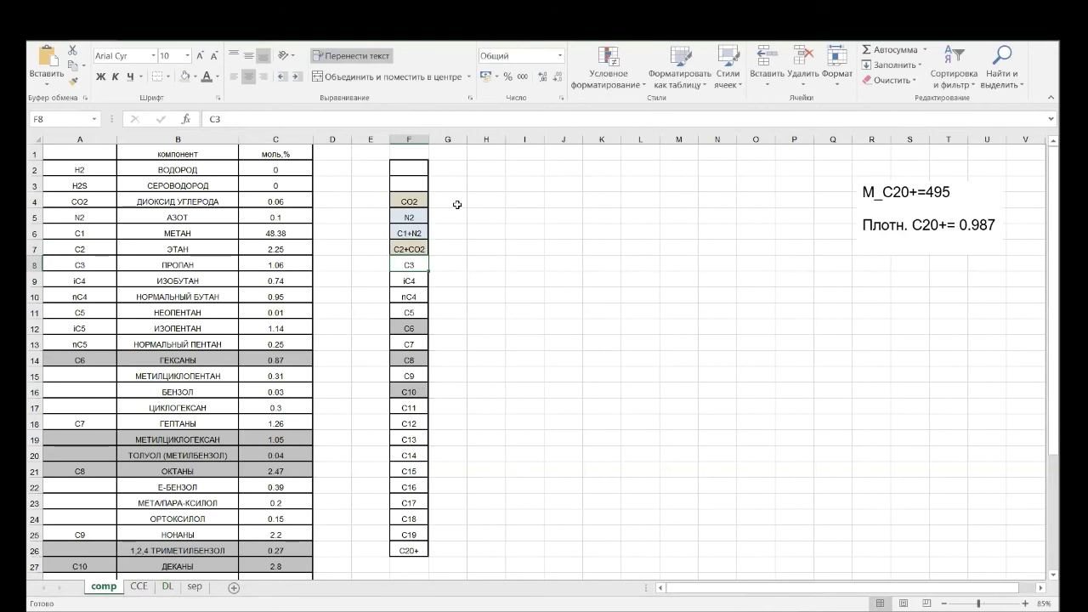
# Delete the separate CO2 and N2 labels from F4:F5.
pyautogui.moveTo(422, 202); pyautogui.dragTo(416, 218)
pyautogui.press('Delete')
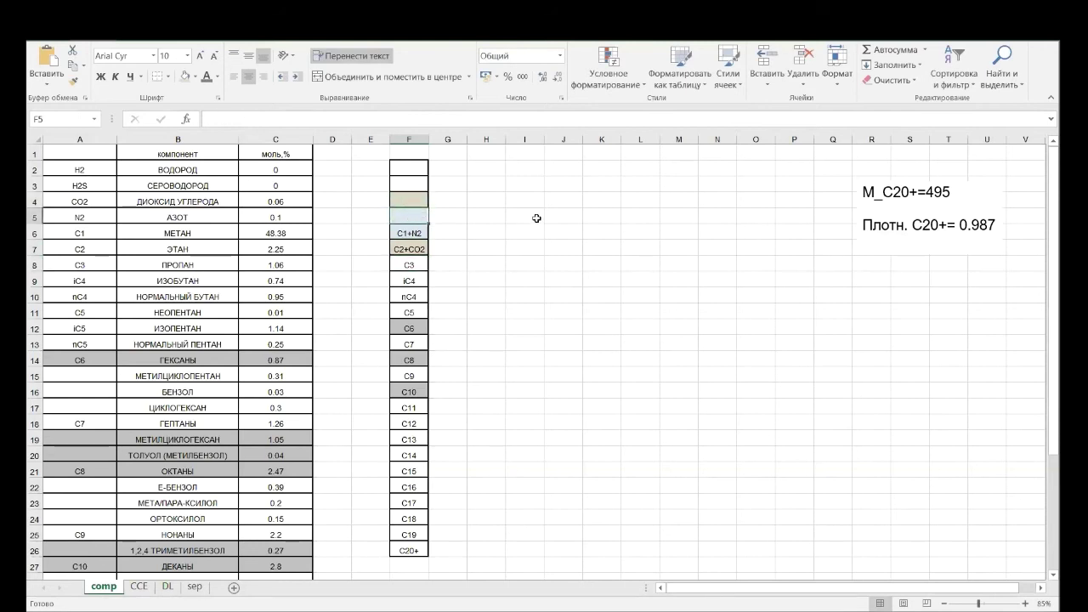
pyautogui.click(497, 281)
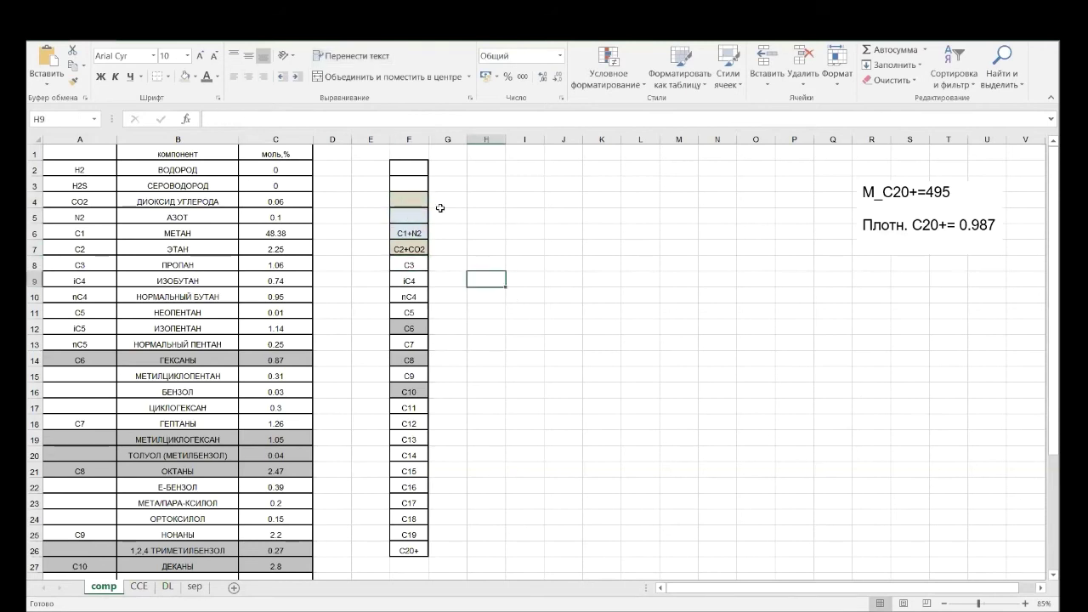
# Clear the fills and borders from the empty cells F2:F5 above the component list.
pyautogui.moveTo(400, 165); pyautogui.dragTo(402, 215)
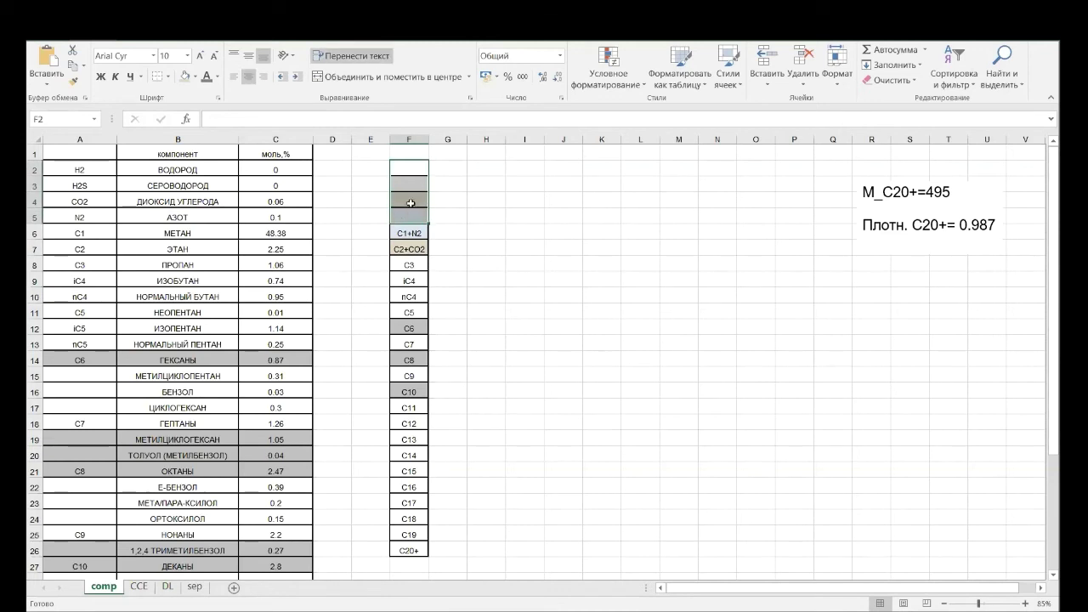
pyautogui.click(891, 80)
pyautogui.click(901, 96)
pyautogui.click(602, 215)
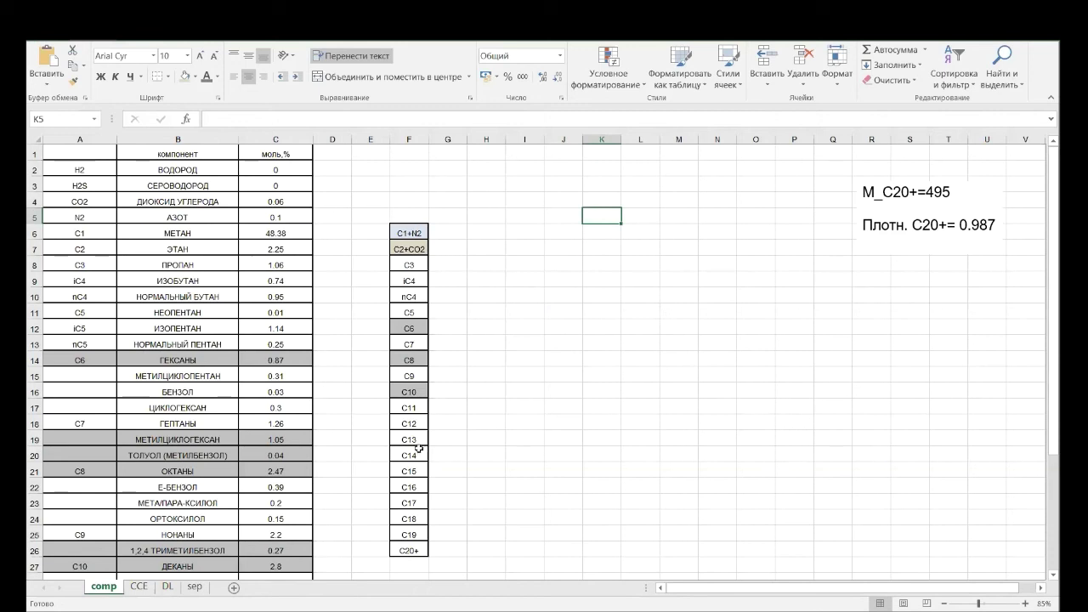
pyautogui.click(499, 389)
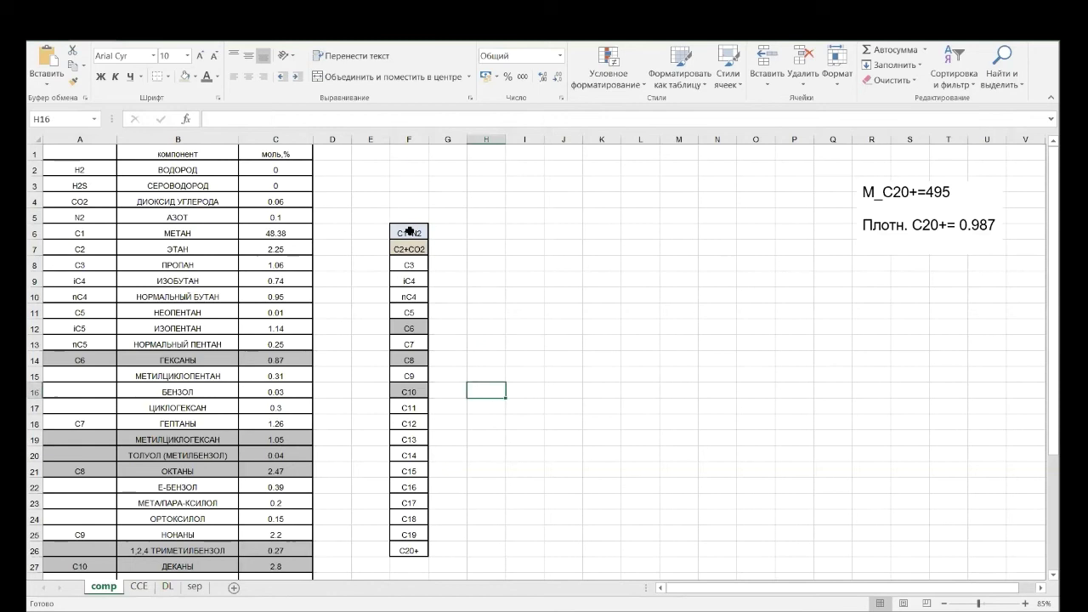
pyautogui.moveTo(410, 231); pyautogui.dragTo(406, 544)
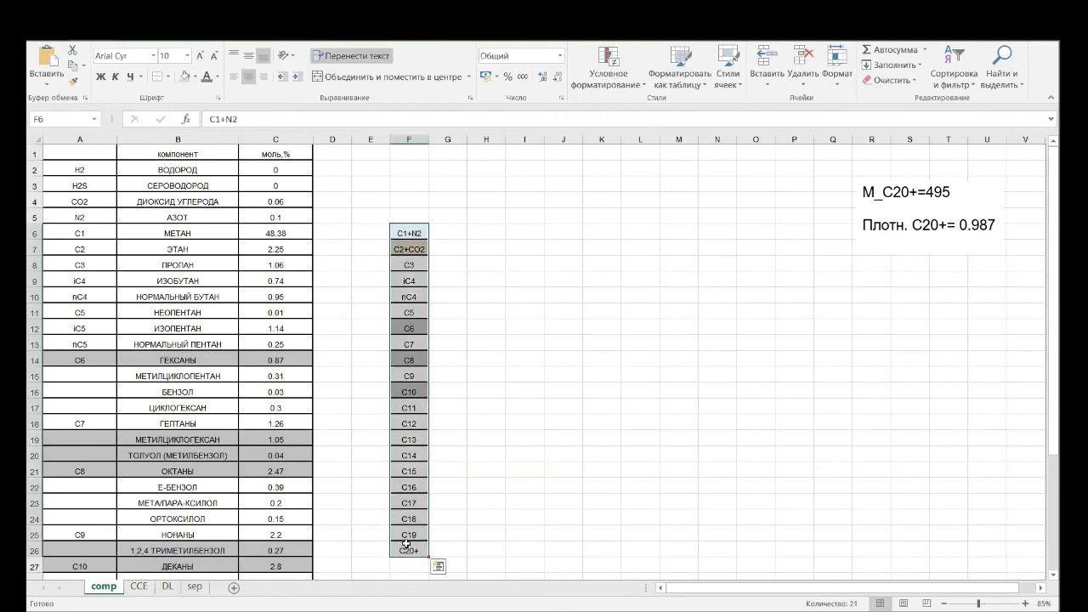
pyautogui.click(585, 292)
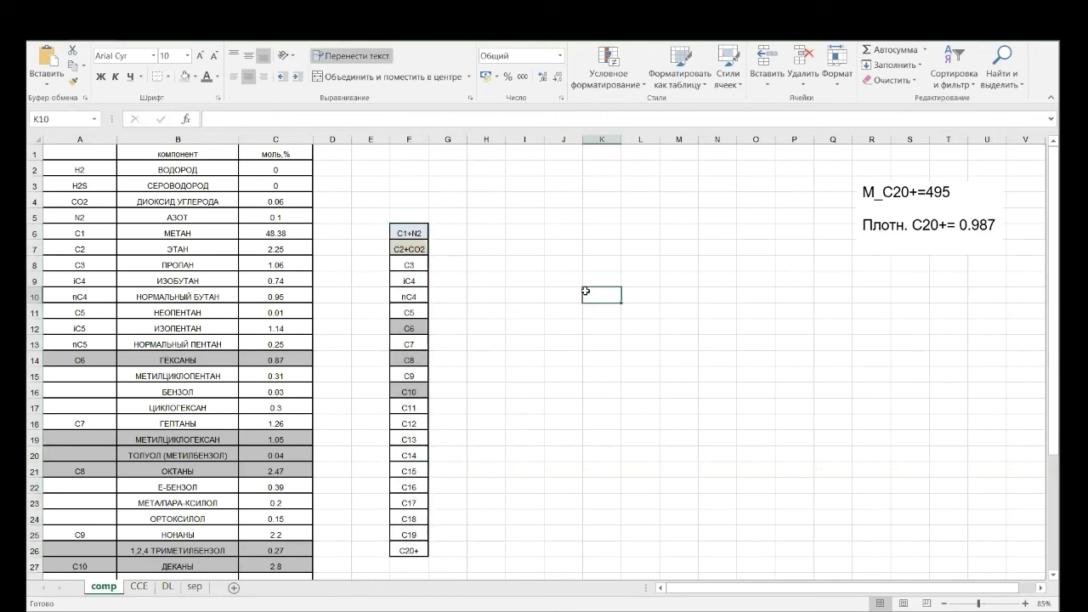
pyautogui.scroll(-1, 510, 403)
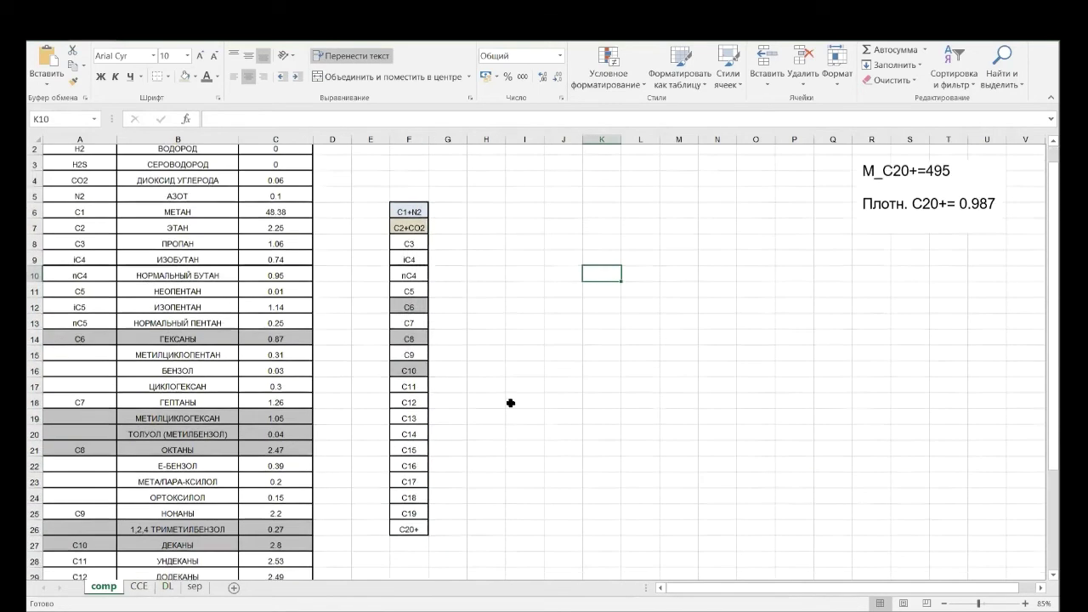
pyautogui.scroll(1, 468, 243)
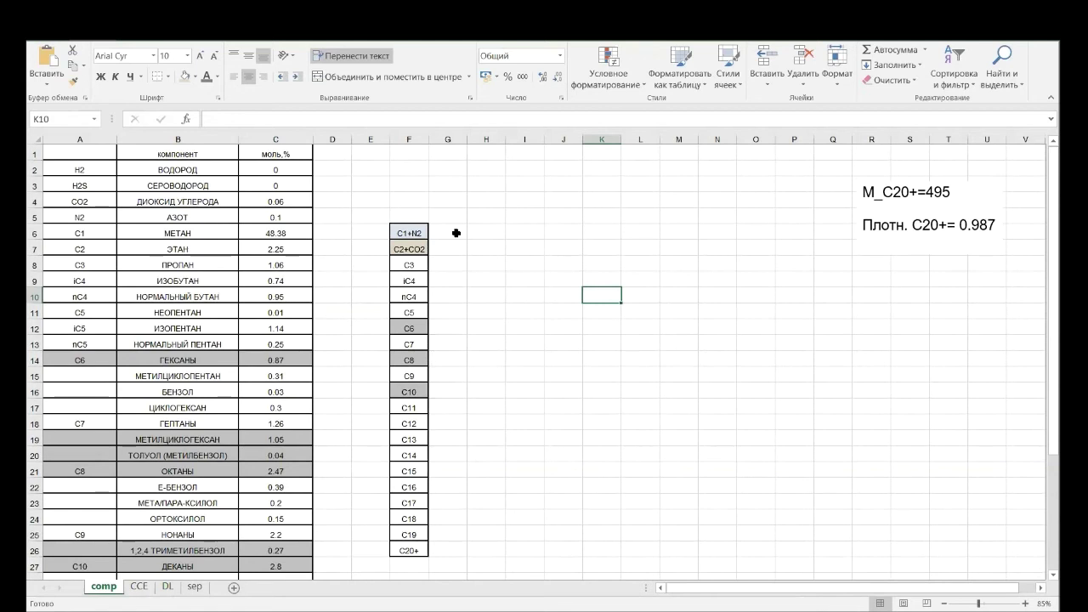
# Enter the formula =C6+C5 in G6 to sum the methane and nitrogen mole percentages for C1+N2.
pyautogui.click(456, 233)
pyautogui.write('=')
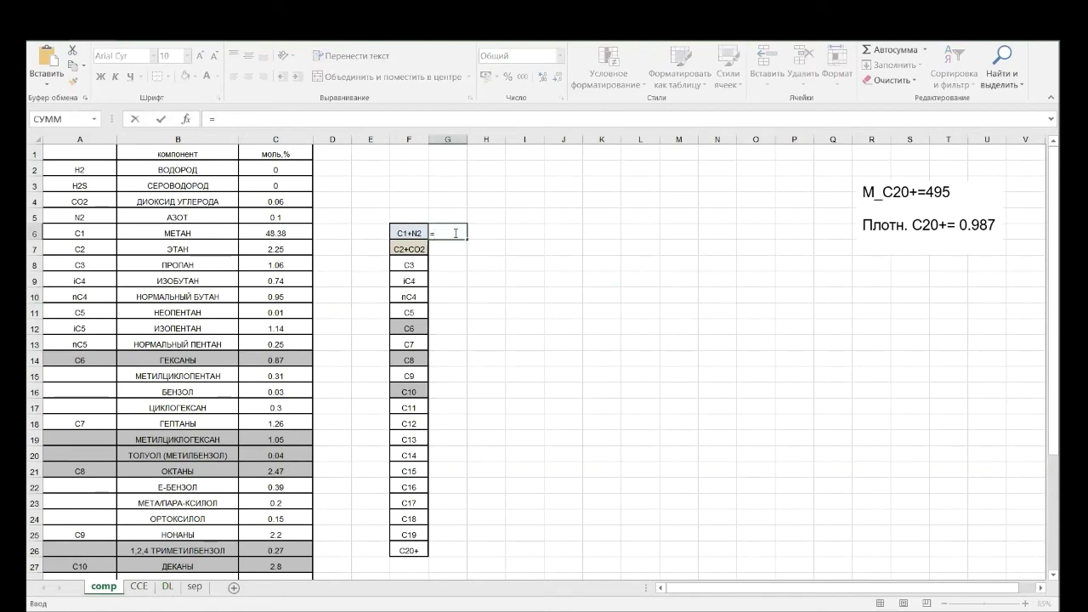
pyautogui.click(278, 232)
pyautogui.write('+')
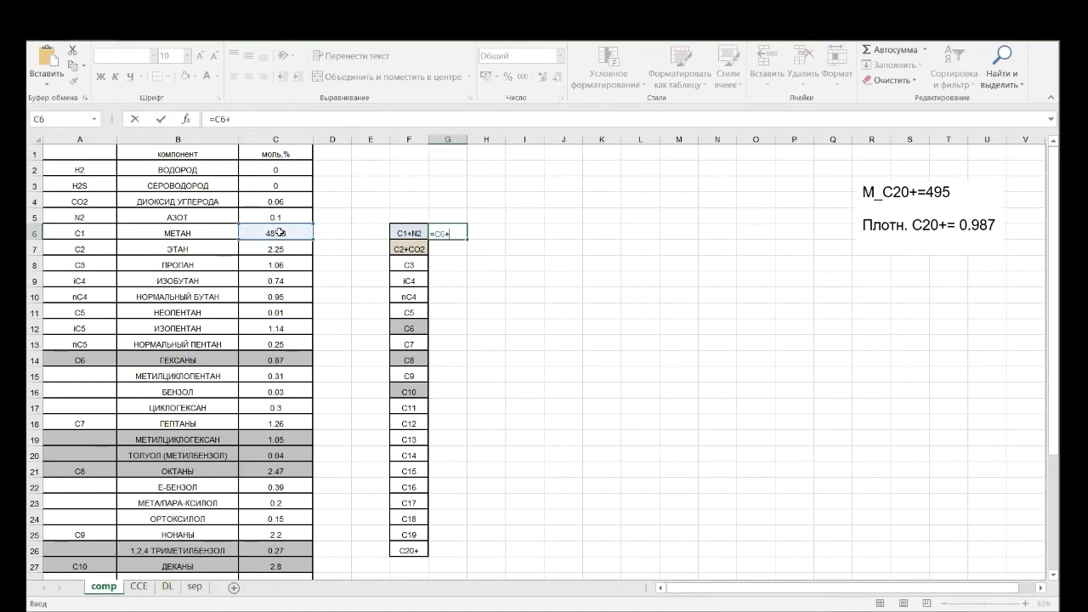
pyautogui.click(277, 217)
pyautogui.press('Return')
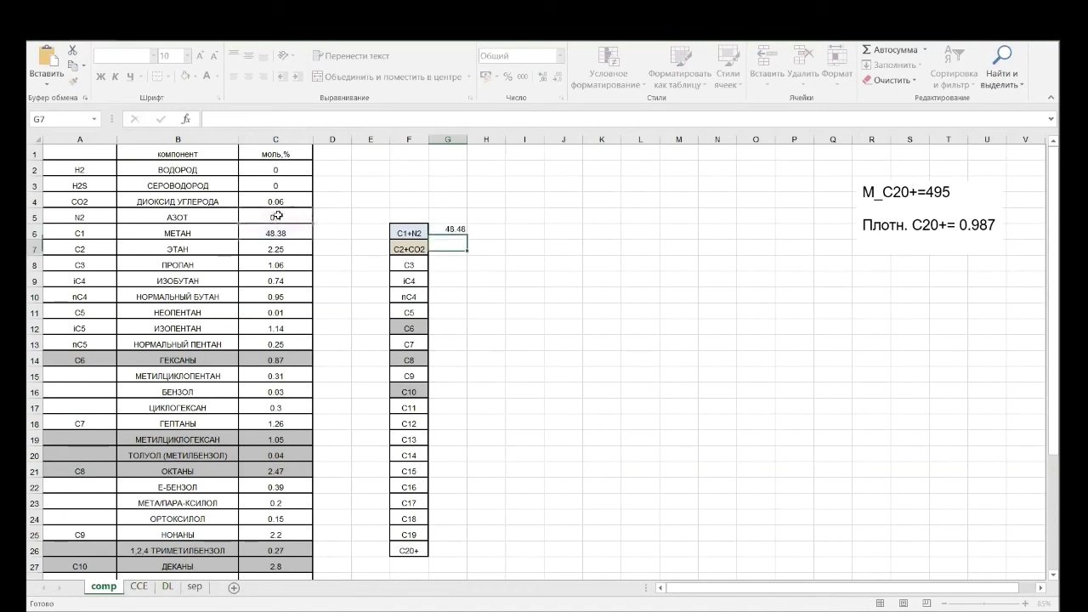
# Enter the formula =C7+C4 in G7 to sum the ethane and carbon dioxide mole percentages for C2+CO2.
pyautogui.write('+')
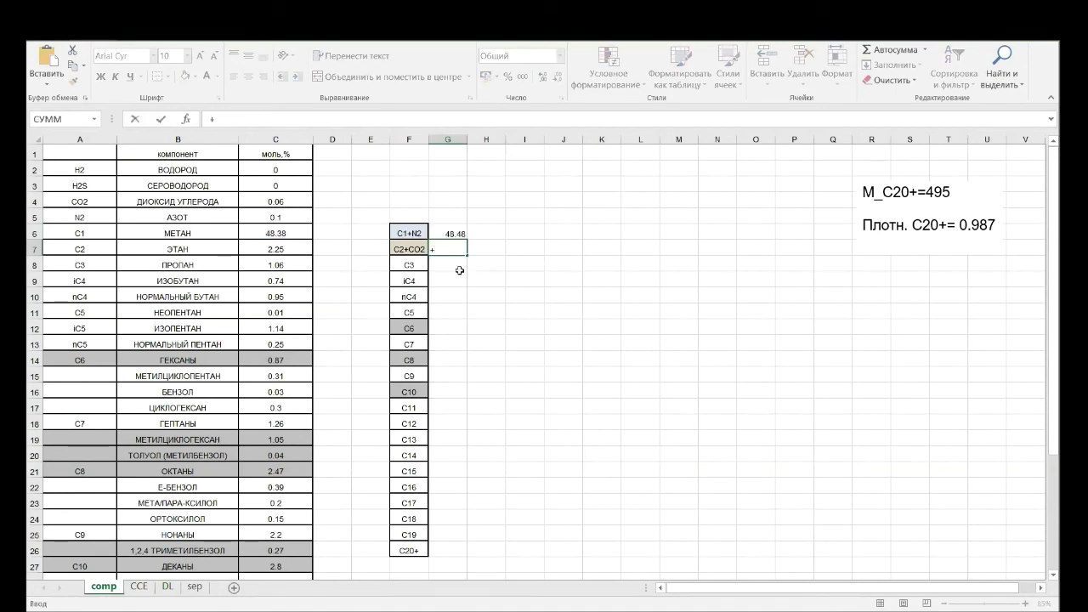
pyautogui.press('BackSpace')
pyautogui.write('=')
pyautogui.click(285, 245)
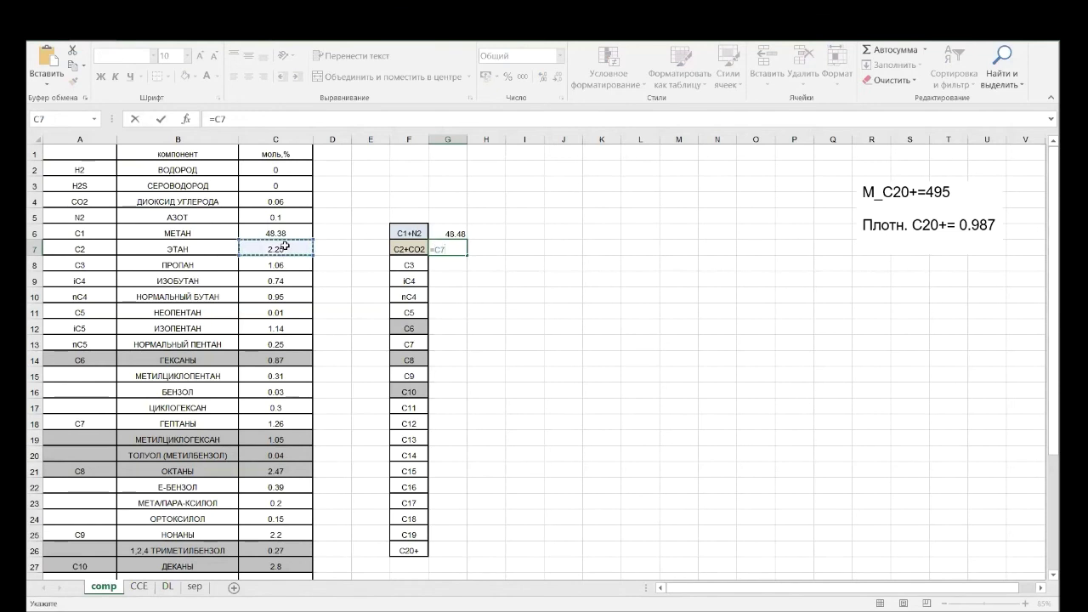
pyautogui.write('+')
pyautogui.click(275, 201)
pyautogui.press('Return')
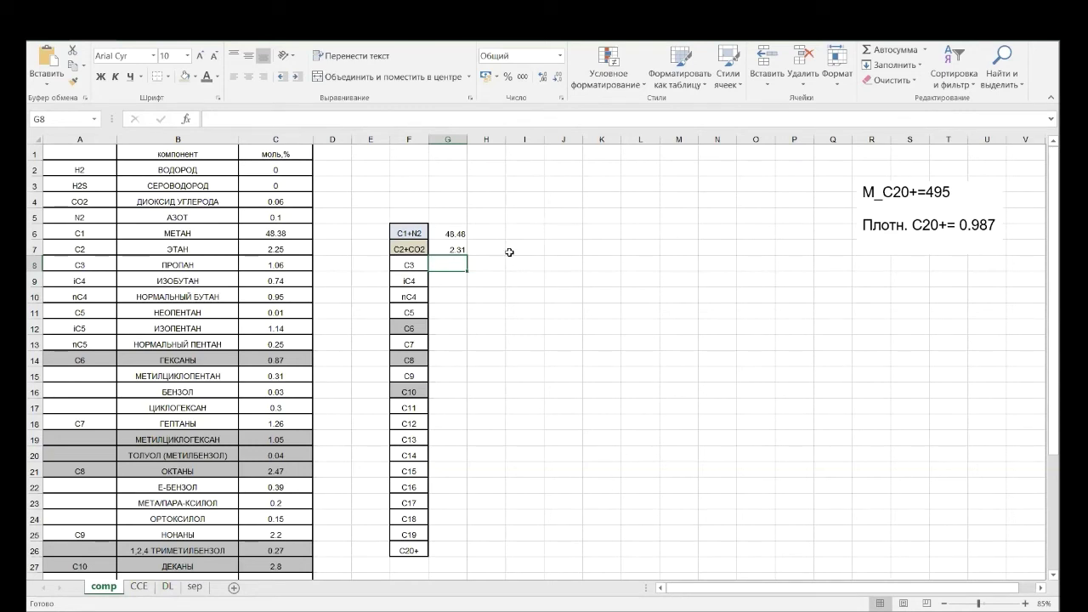
# Reference the propane mole percentage in G8 with =C8 and fill the formula down to G10 for iC4 and nC4.
pyautogui.write('=')
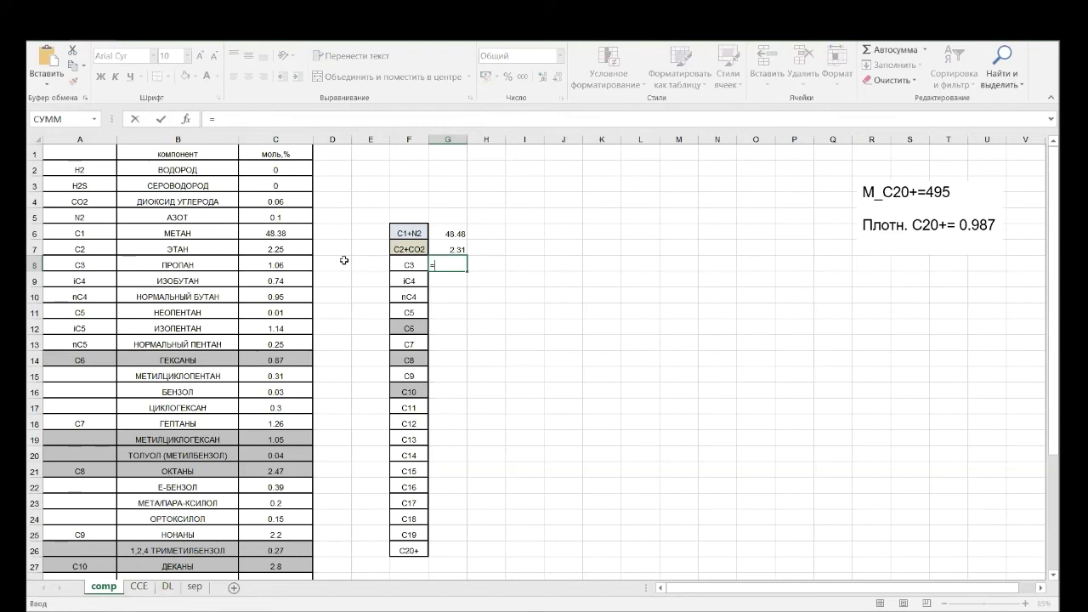
pyautogui.click(277, 266)
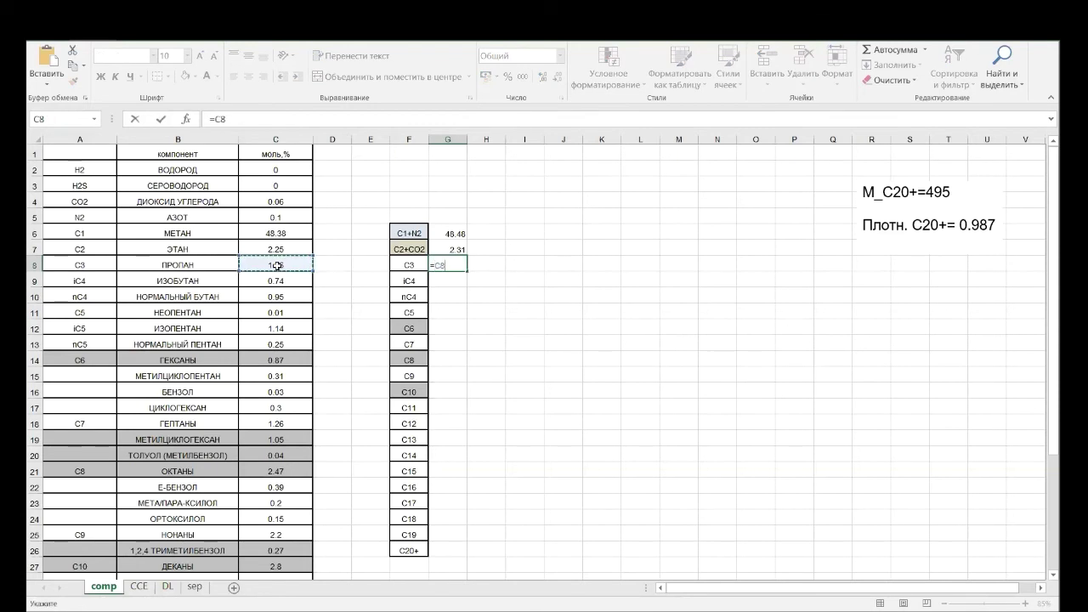
pyautogui.press('Return')
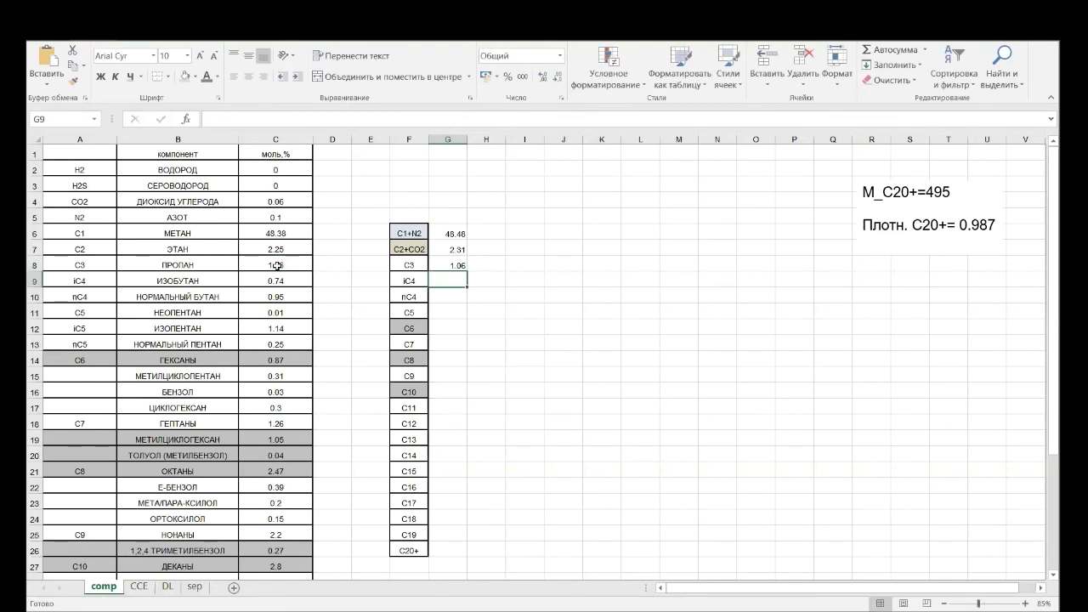
pyautogui.click(456, 267)
pyautogui.moveTo(460, 271); pyautogui.dragTo(463, 302)
pyautogui.click(519, 292)
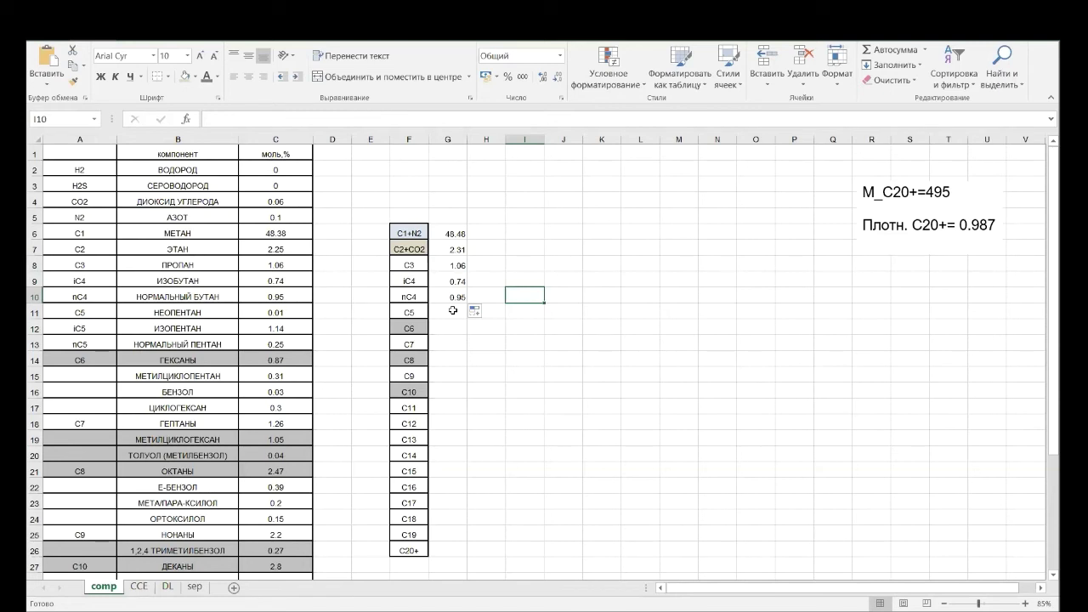
pyautogui.moveTo(420, 279); pyautogui.dragTo(436, 305)
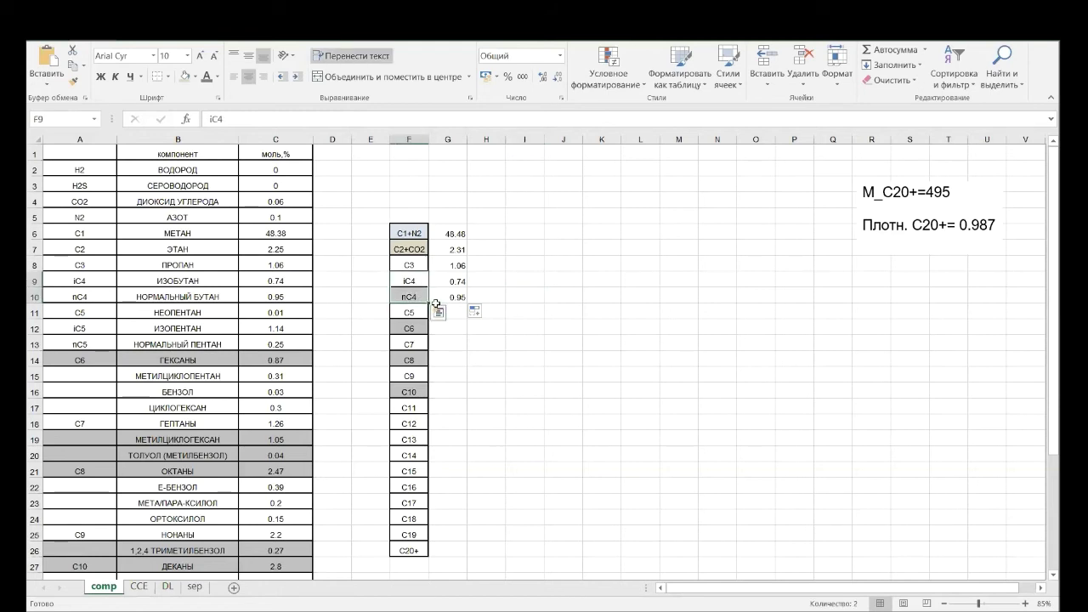
pyautogui.click(531, 295)
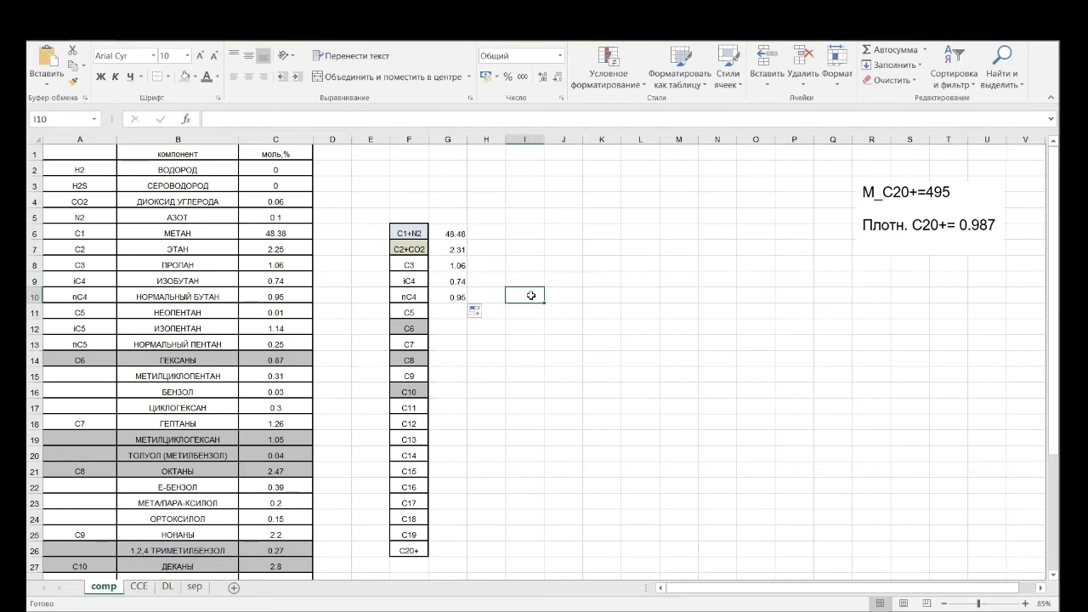
pyautogui.moveTo(404, 237); pyautogui.dragTo(444, 247)
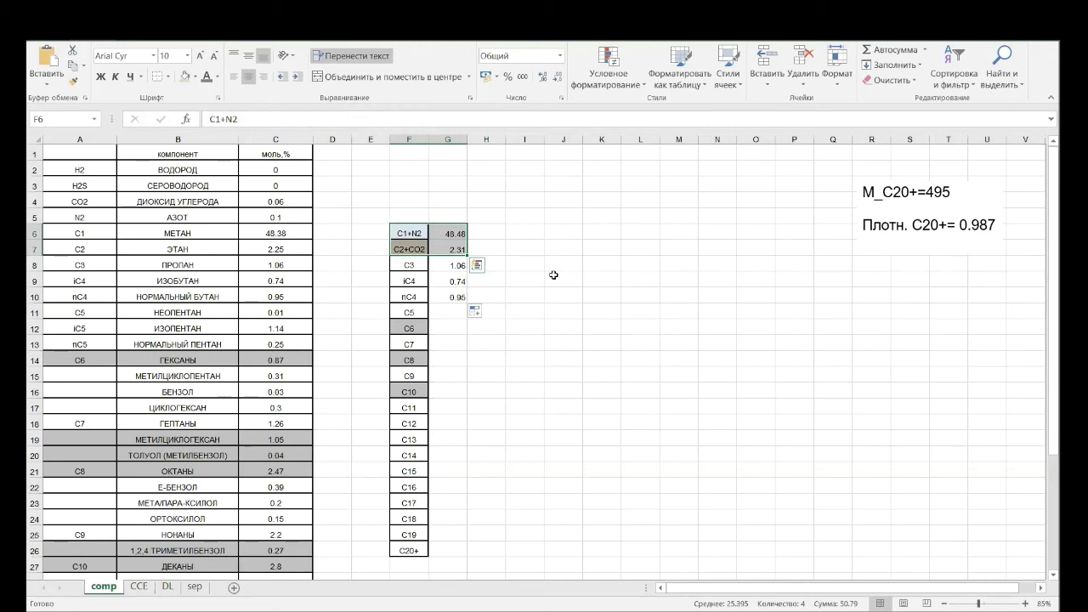
pyautogui.click(602, 278)
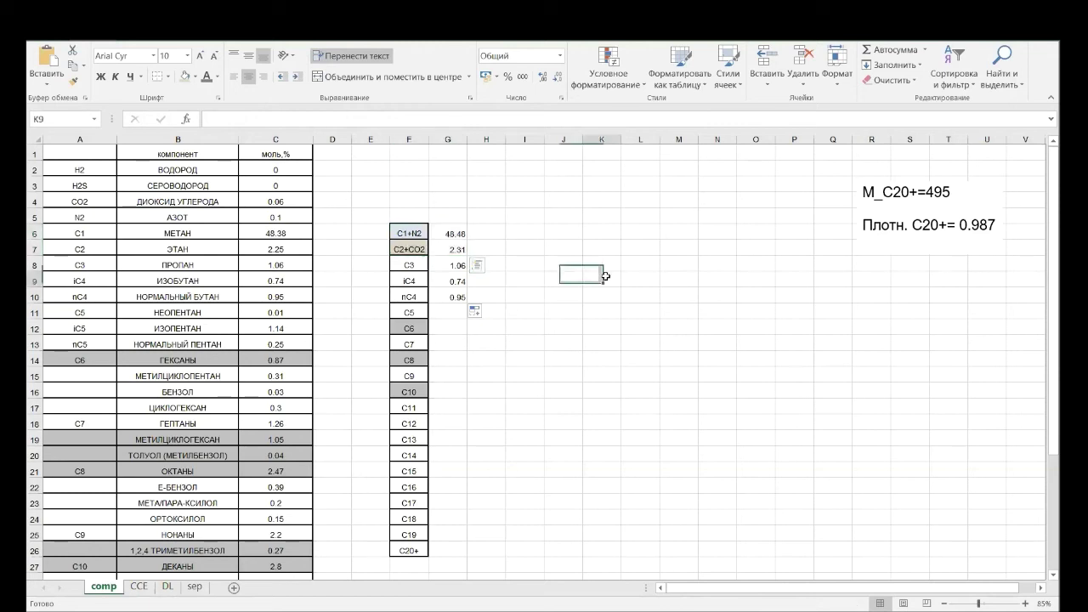
# Enter =СУММ(C11:C13) in G11 to sum the neopentane, isopentane and normal pentane percentages for C5.
pyautogui.click(446, 314)
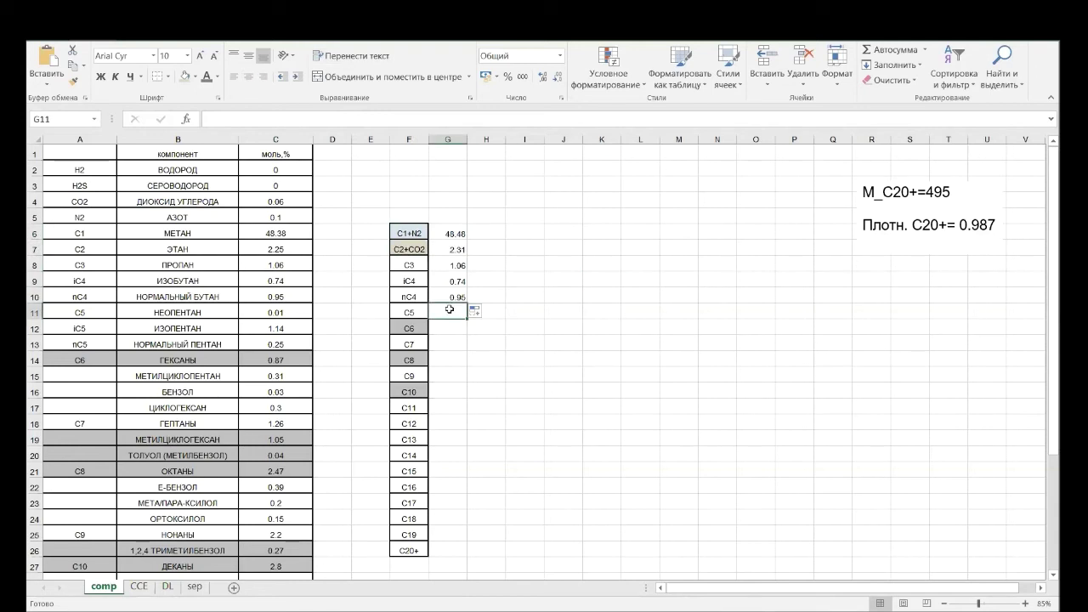
pyautogui.write('=')
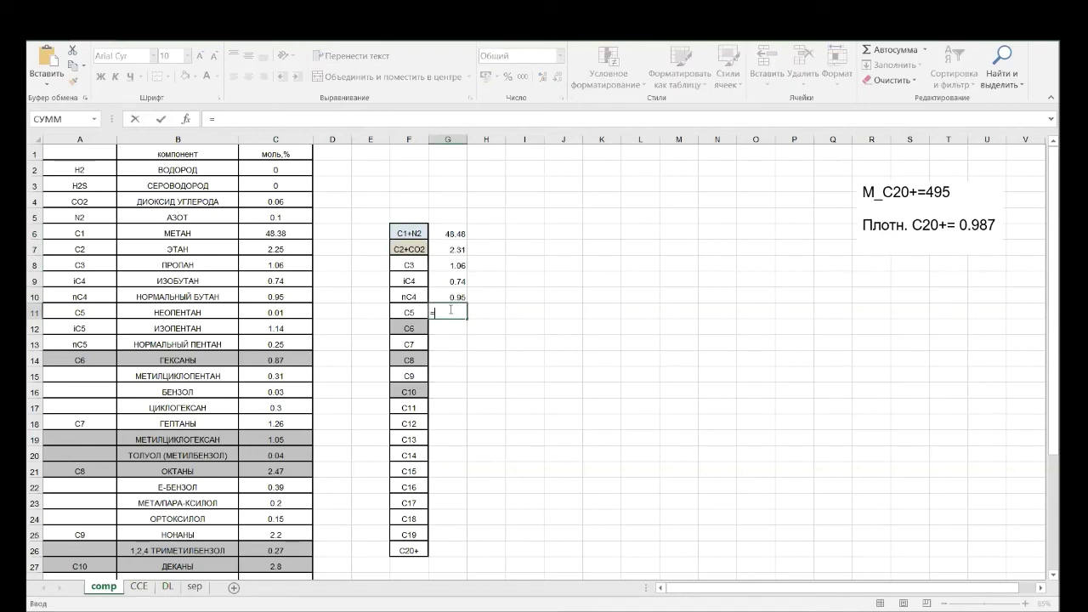
pyautogui.click(185, 119)
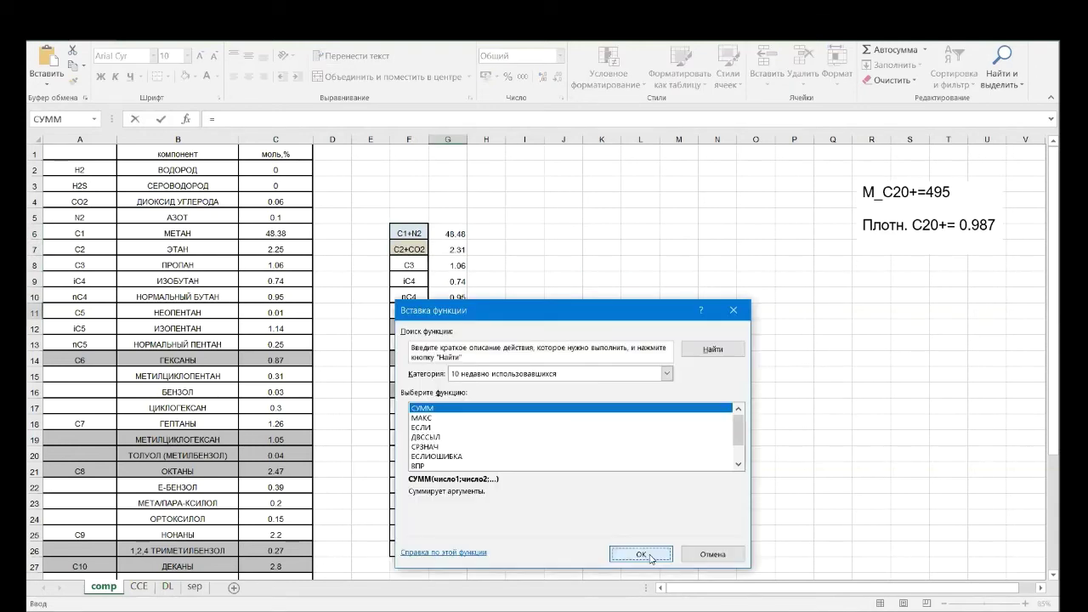
pyautogui.click(641, 554)
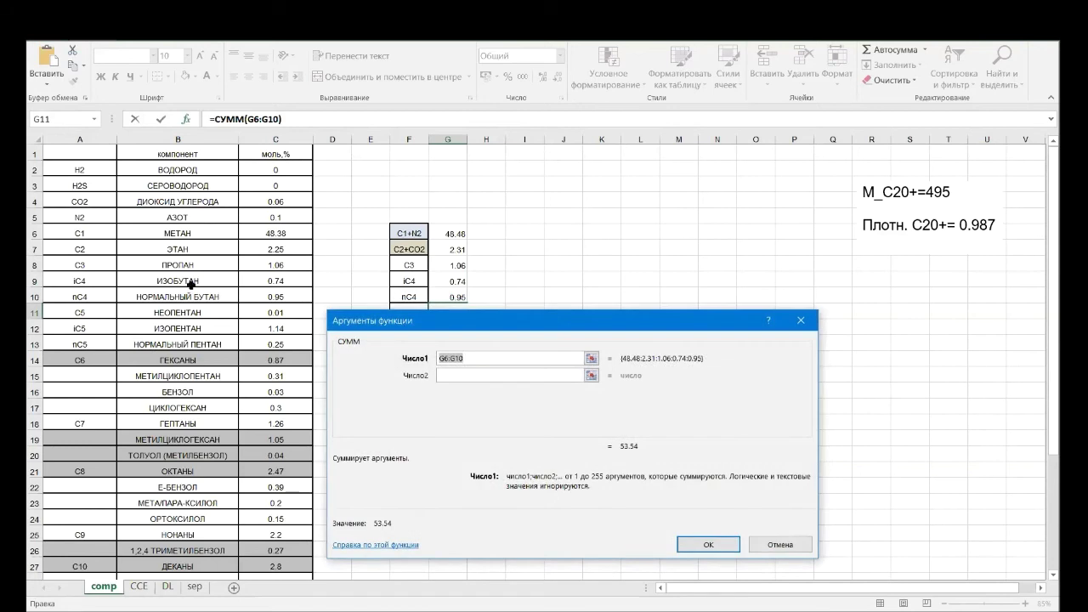
pyautogui.click(282, 311)
pyautogui.moveTo(282, 311); pyautogui.dragTo(281, 344)
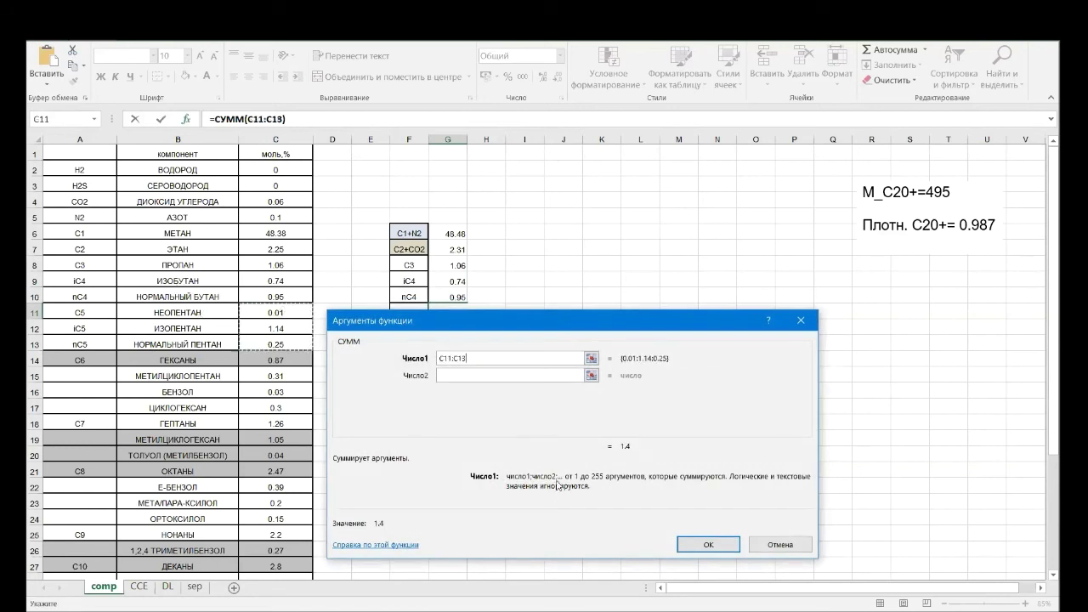
pyautogui.press('Return')
pyautogui.click(598, 386)
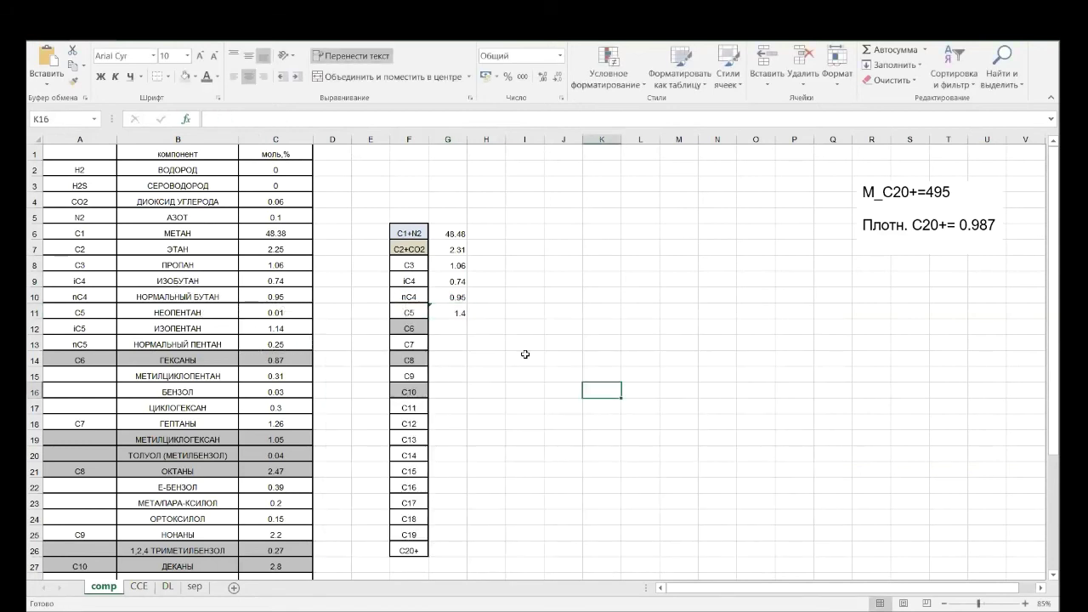
# Reference the hexanes mole percentage for C6 in G12 with =C14.
pyautogui.click(449, 328)
pyautogui.write('=')
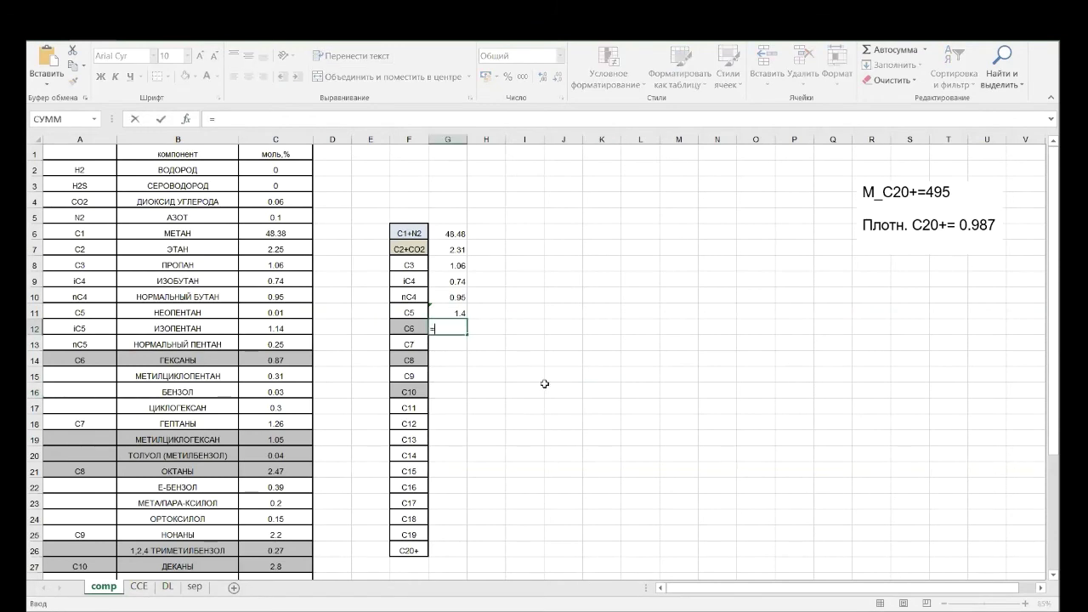
pyautogui.click(297, 357)
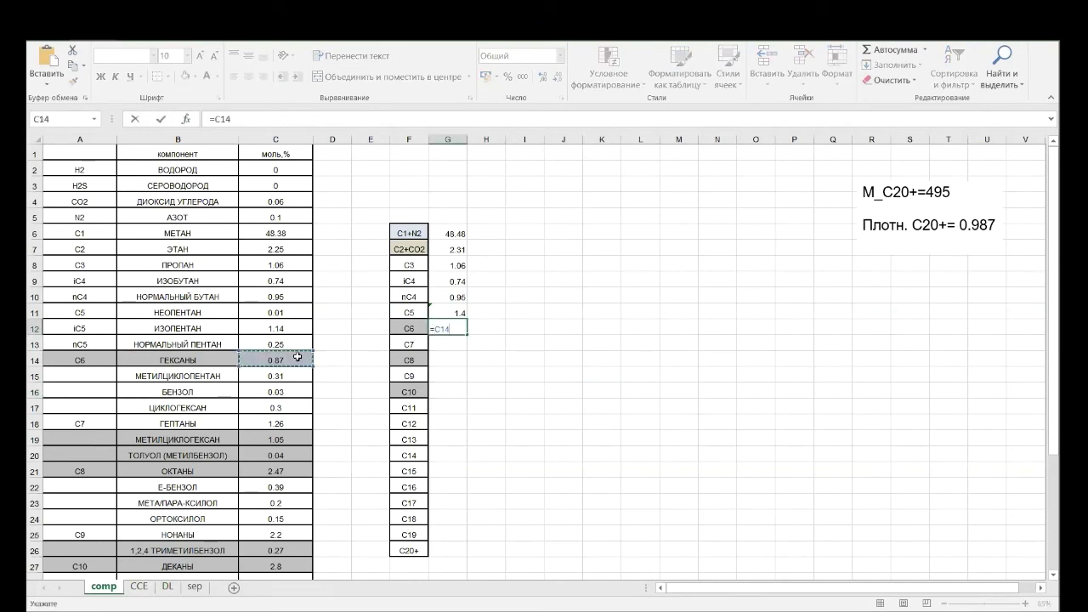
pyautogui.press('Return')
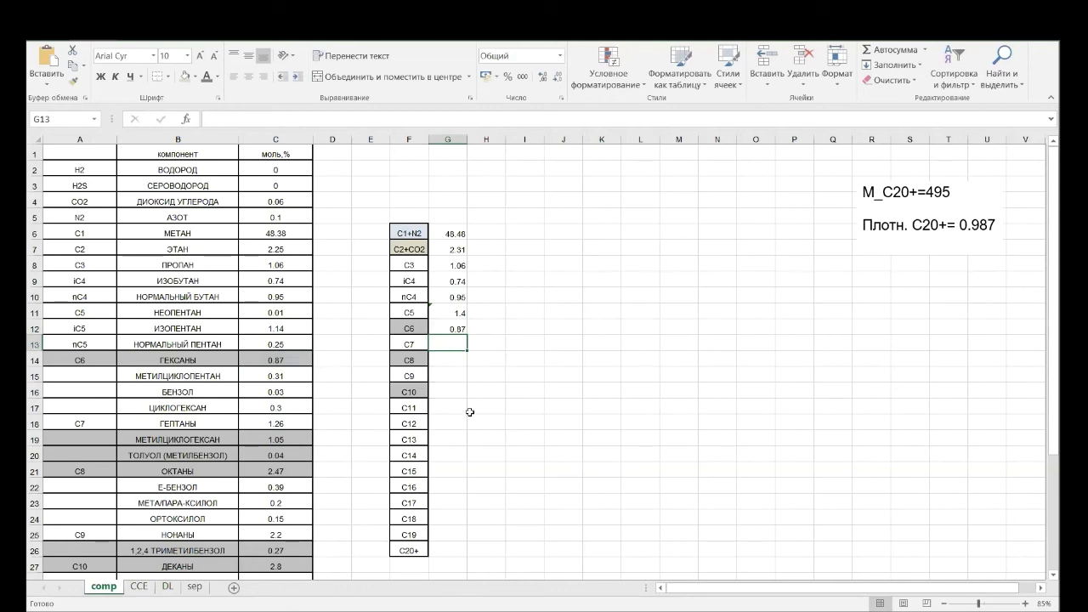
# Copy the C5 sum formula into G13 and change its range to C15:C18 for C7.
pyautogui.click(452, 313)
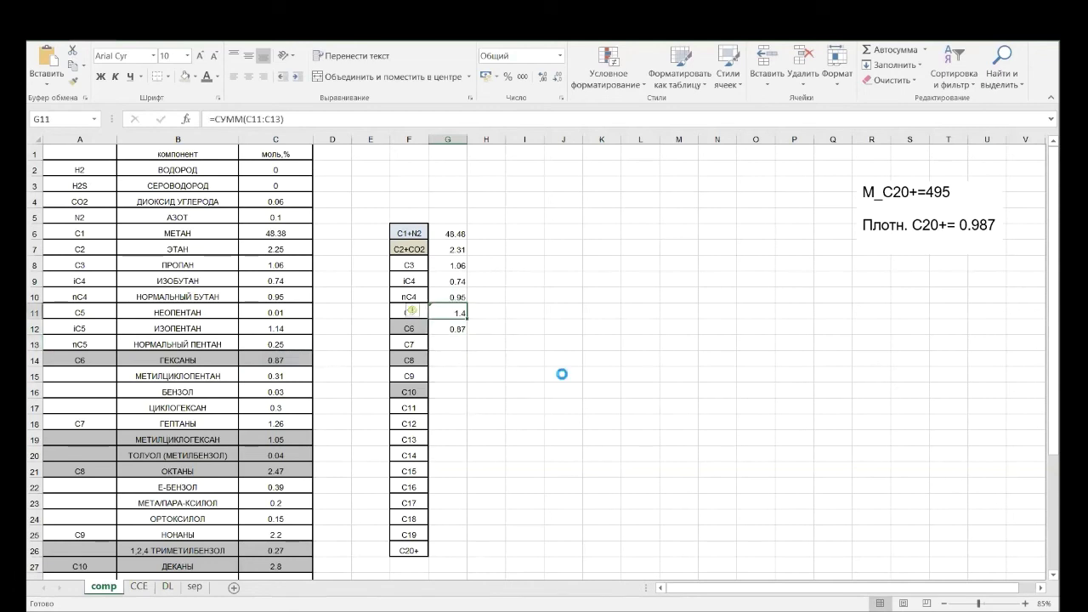
pyautogui.hotkey('ctrl', 'c')
pyautogui.click(451, 344)
pyautogui.hotkey('ctrl', 'v')
pyautogui.press('F2')
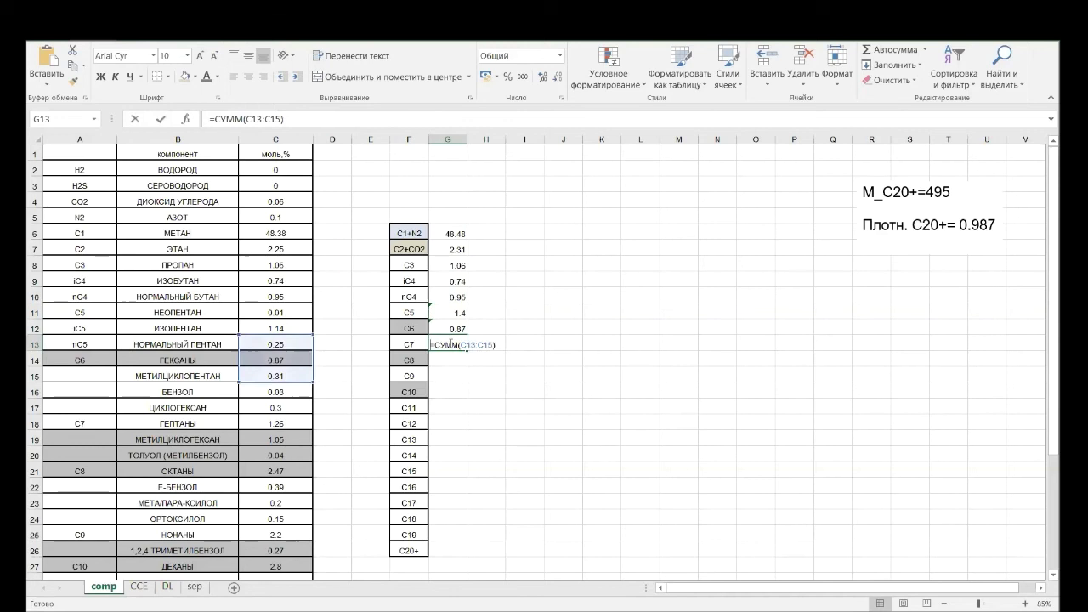
pyautogui.moveTo(309, 382); pyautogui.dragTo(313, 426)
pyautogui.press('Return')
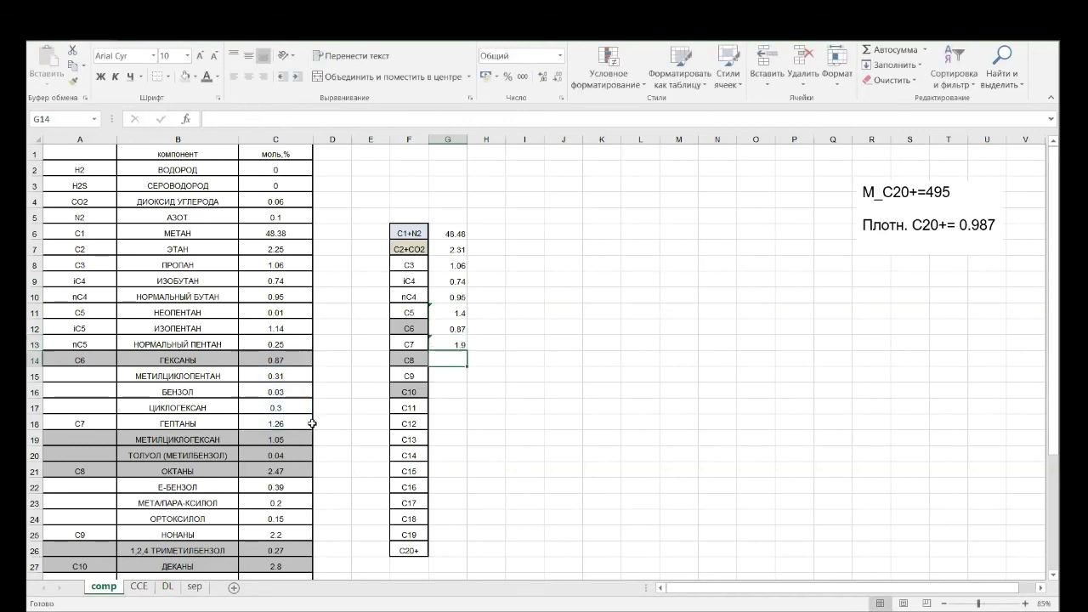
# Copy the C7 sum formula into G14 and change its range to C19:C21 for C8.
pyautogui.click(459, 343)
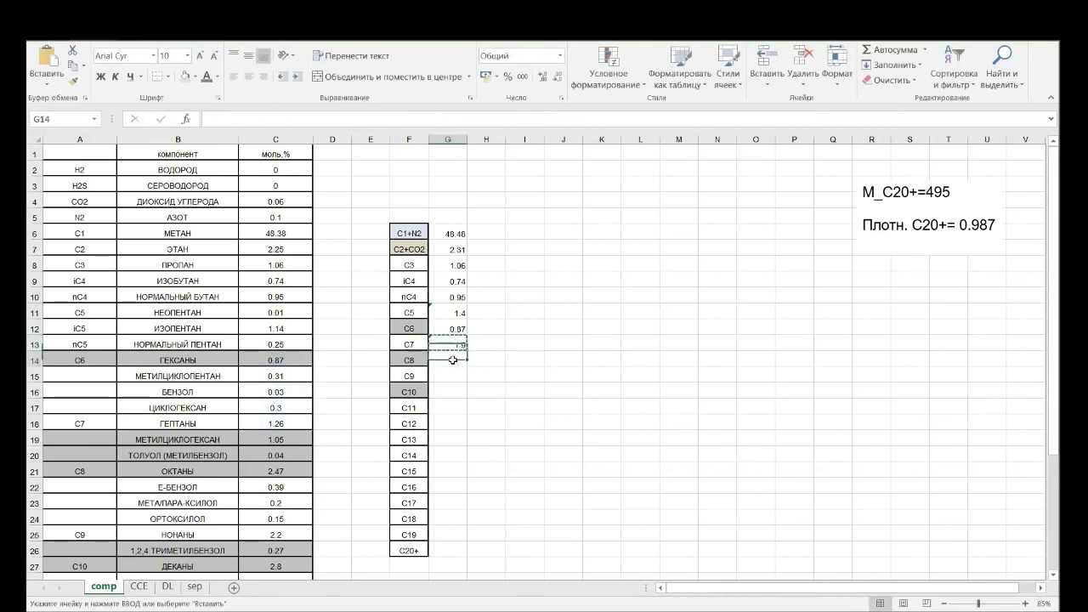
pyautogui.moveTo(459, 343); pyautogui.dragTo(459, 360)
pyautogui.click(448, 361)
pyautogui.press('F2')
pyautogui.moveTo(255, 471); pyautogui.dragTo(239, 433)
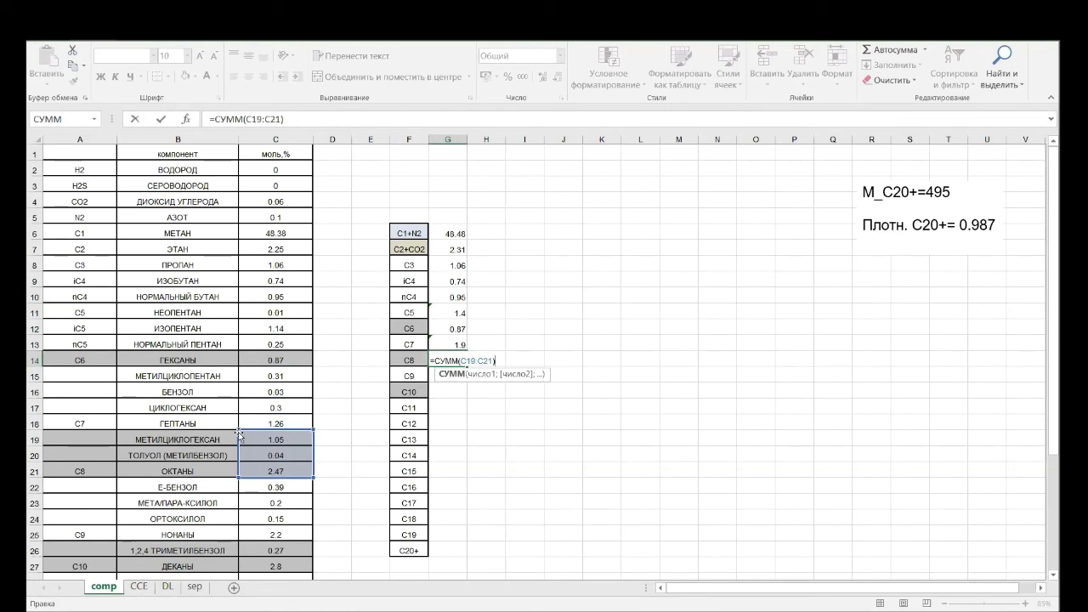
pyautogui.press('Return')
# Copy the C8 sum formula into G15 and change its range to C22:C25 for C9.
pyautogui.scroll(-2, 463, 460)
pyautogui.moveTo(466, 273); pyautogui.dragTo(467, 288)
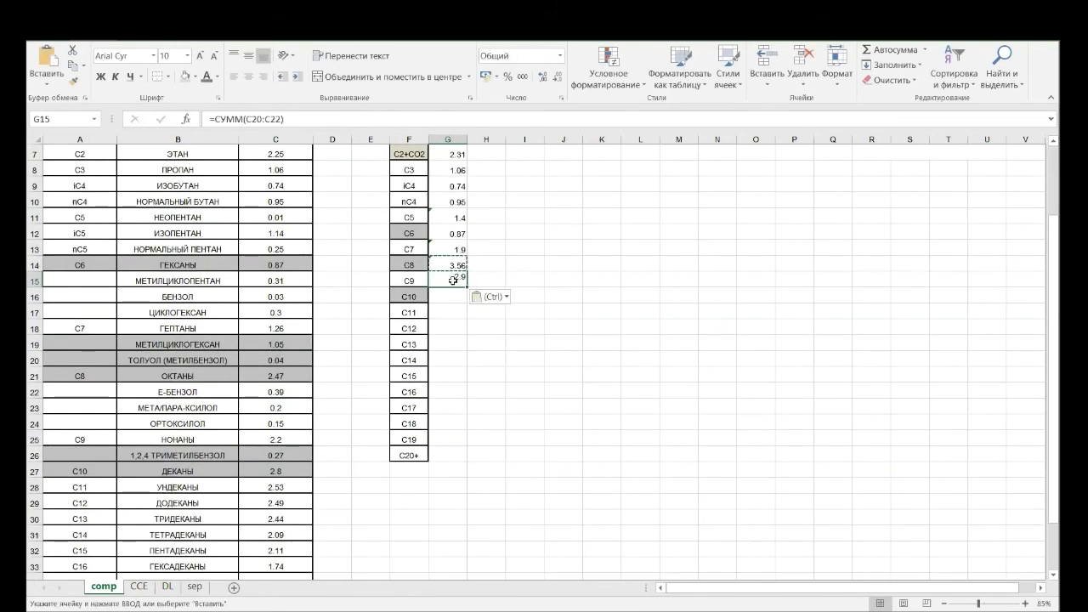
pyautogui.doubleClick(458, 280)
pyautogui.moveTo(275, 392); pyautogui.dragTo(275, 439)
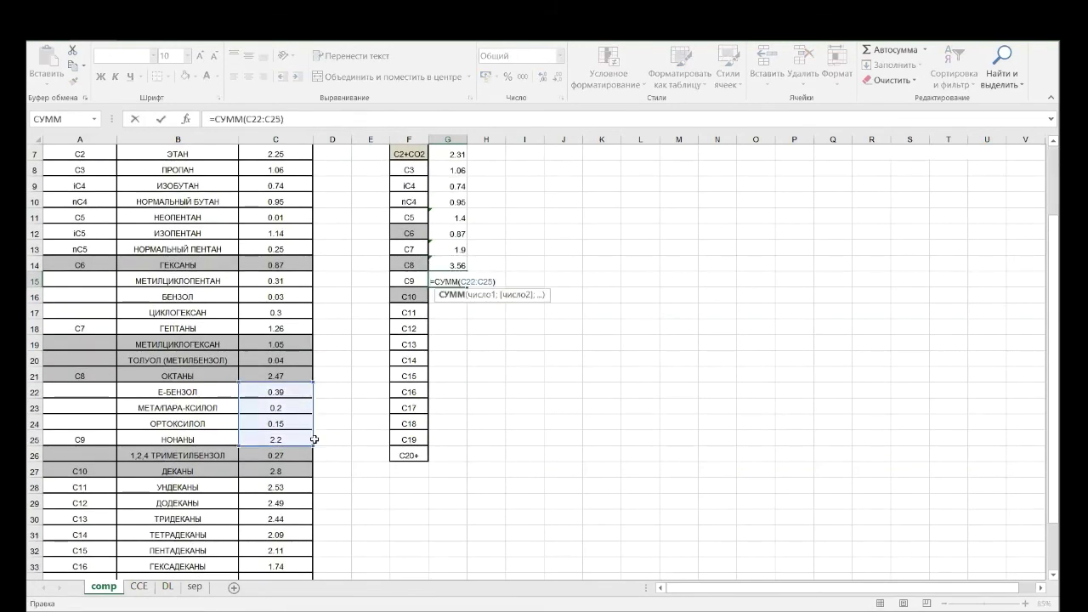
pyautogui.press('Return')
# Enter =C27 in G16 for C10 and fill the formula down to G26 for C11 through C20+.
pyautogui.scroll(-1, 302, 489)
pyautogui.write('=')
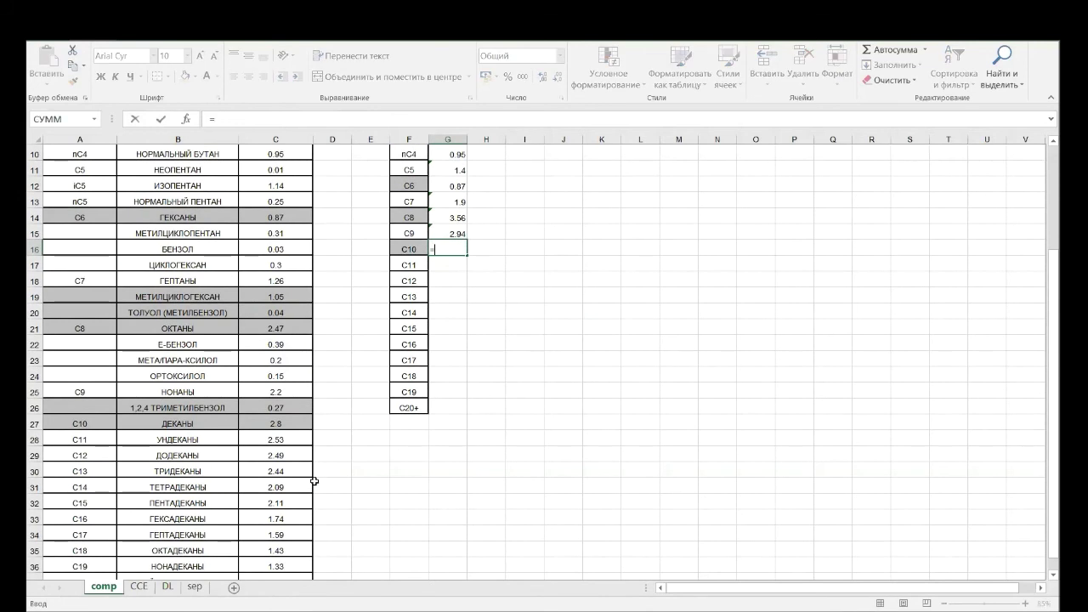
pyautogui.click(274, 424)
pyautogui.press('Return')
pyautogui.scroll(-1, 405, 281)
pyautogui.scroll(1, 413, 250)
pyautogui.scroll(-1, 401, 354)
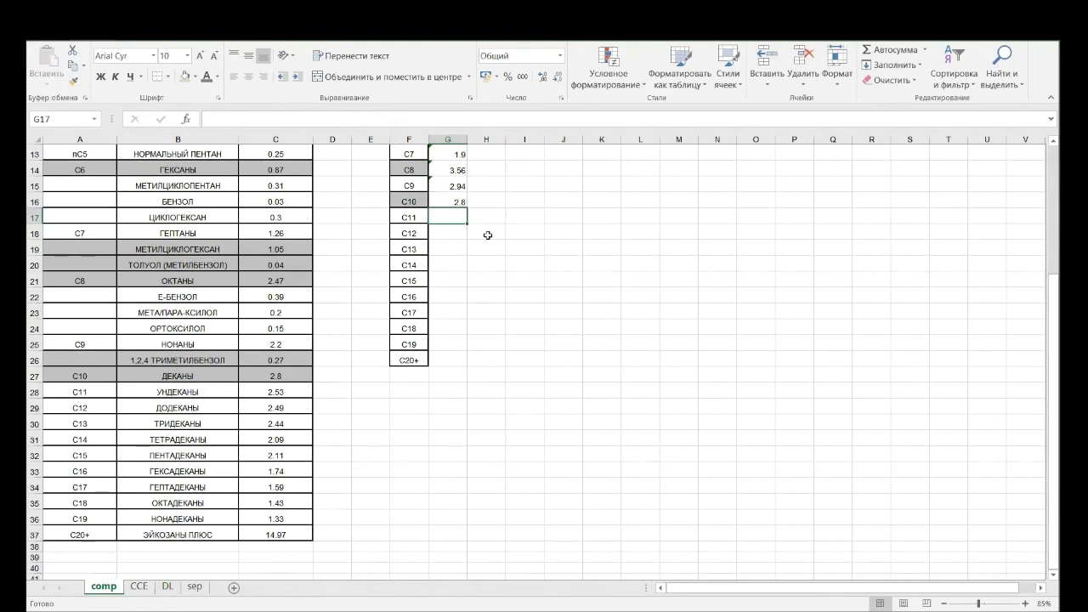
pyautogui.click(457, 200)
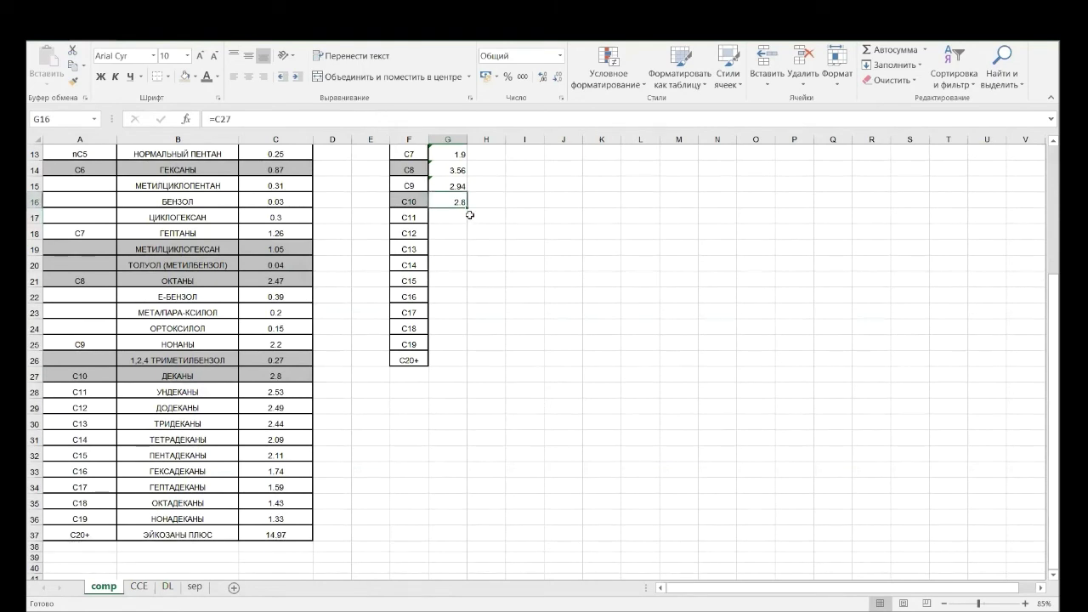
pyautogui.moveTo(467, 207); pyautogui.dragTo(456, 362)
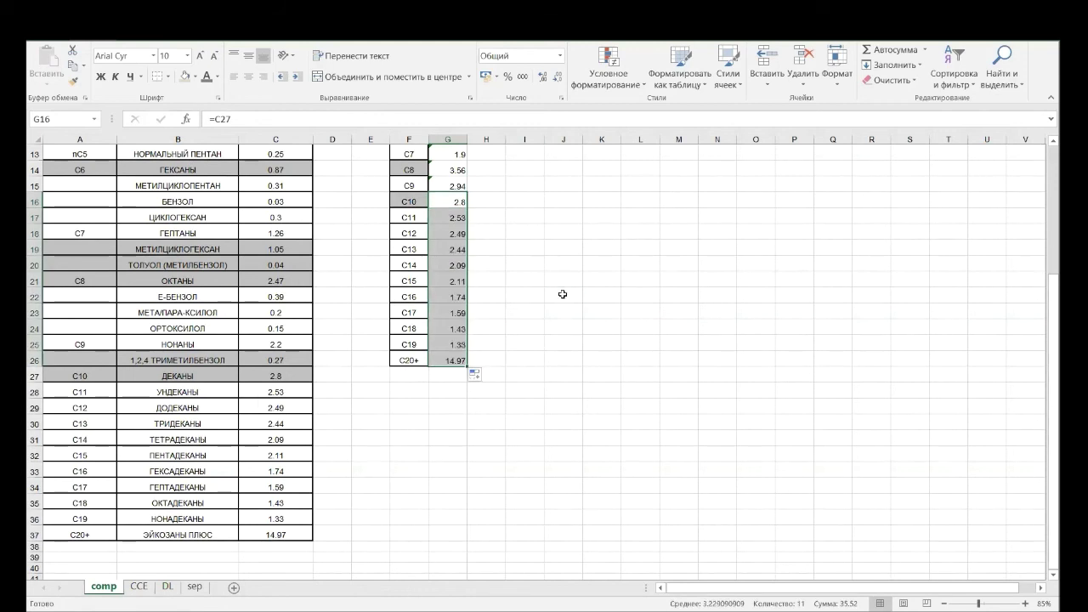
# Sum the reduced list's mole percentages in G27 over the range G6:G26.
pyautogui.click(562, 294)
pyautogui.click(445, 376)
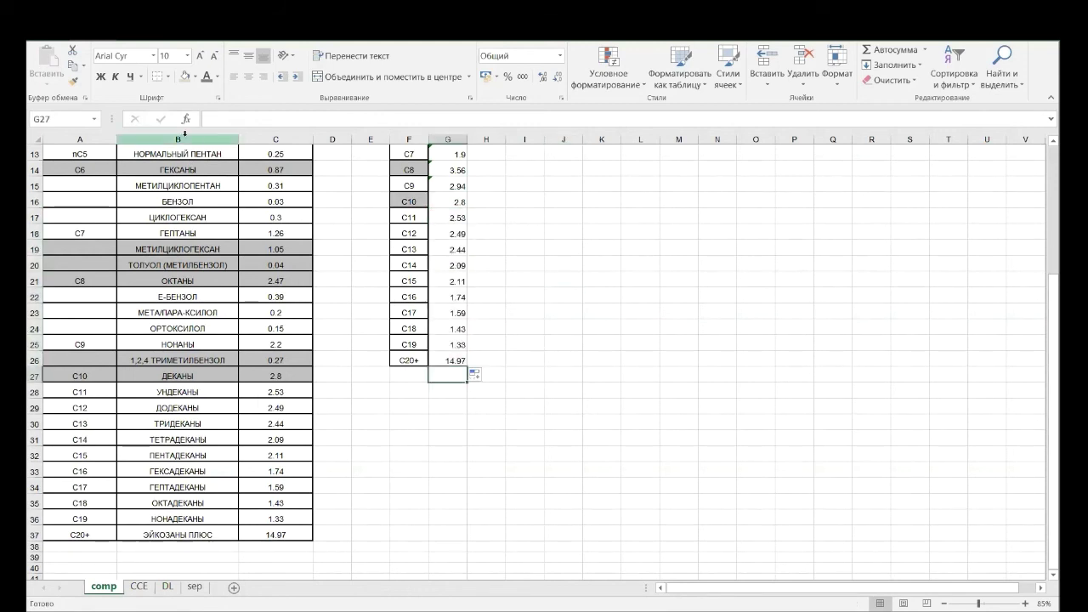
pyautogui.hotkey('alt', '=')
pyautogui.hotkey('ctrl', 'Return')
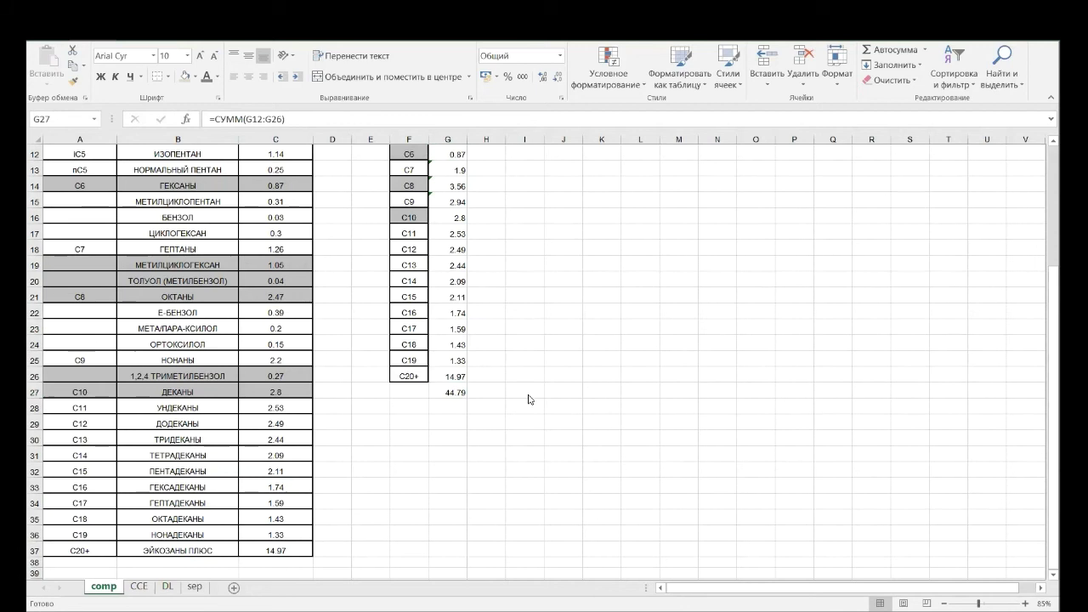
pyautogui.press('F2')
pyautogui.moveTo(448, 375); pyautogui.dragTo(459, 223)
pyautogui.press('Return')
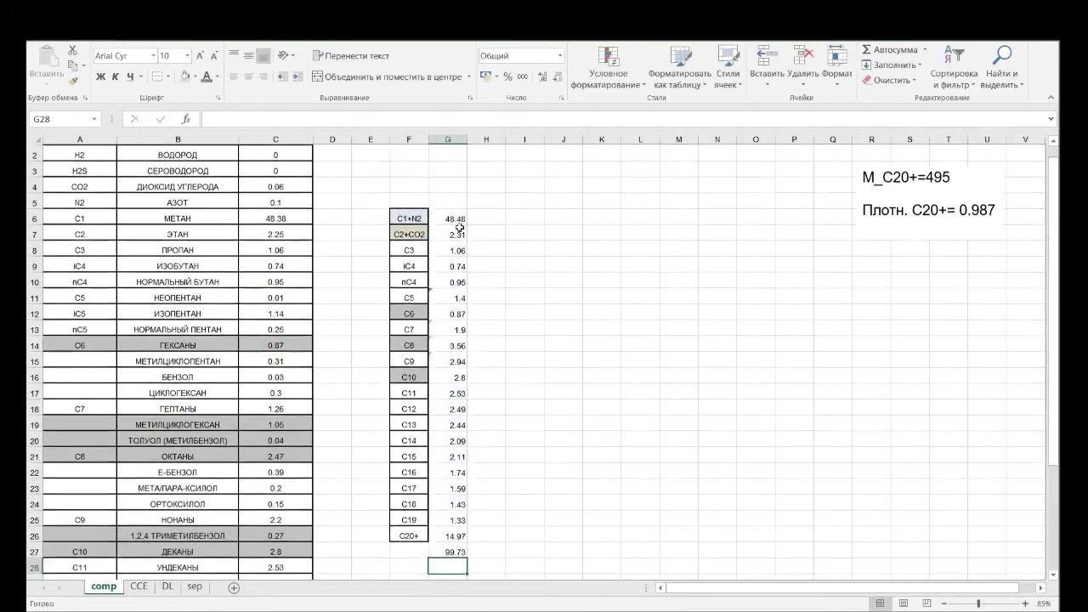
# Try to extend the C10 reference in G16 to the range C26:C27, and clear the cell.
pyautogui.scroll(1, 291, 221)
pyautogui.click(285, 201)
pyautogui.scroll(-5, 271, 389)
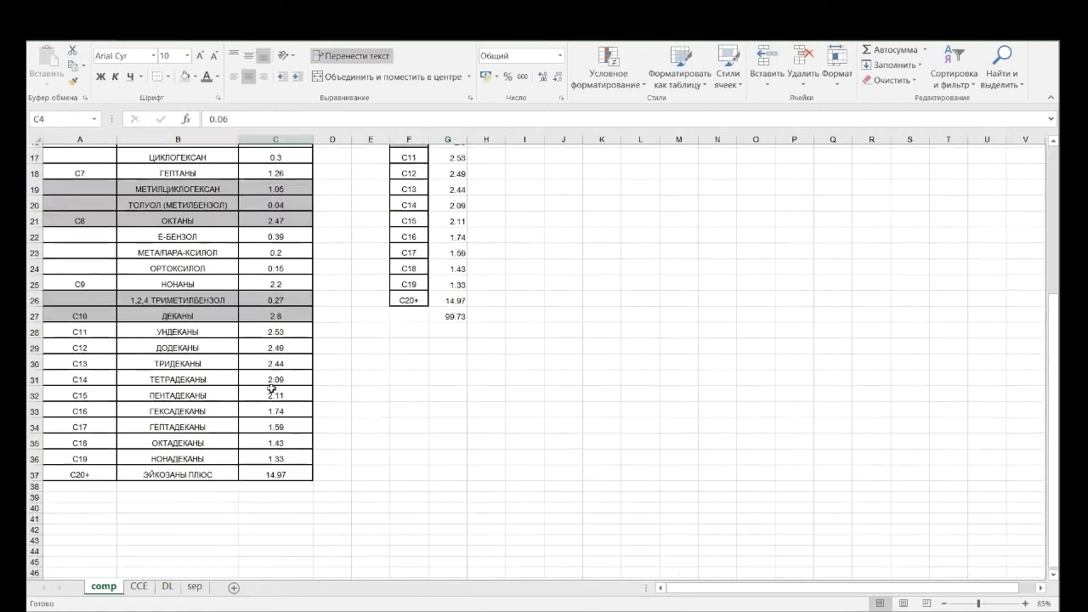
pyautogui.scroll(-2, 271, 388)
pyautogui.scroll(4, 277, 391)
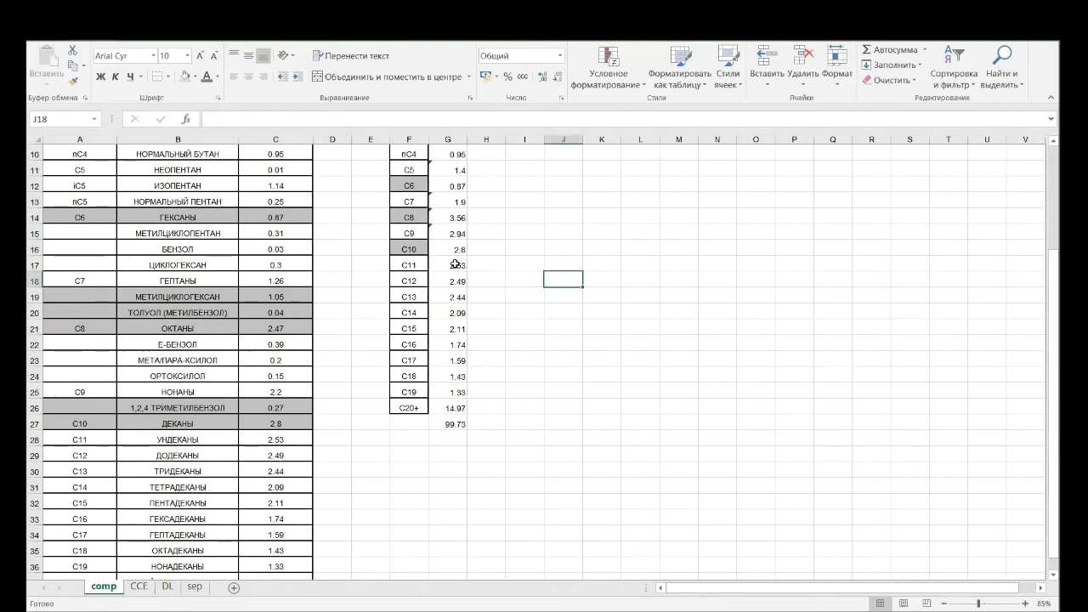
pyautogui.click(447, 249)
pyautogui.write('=C27')
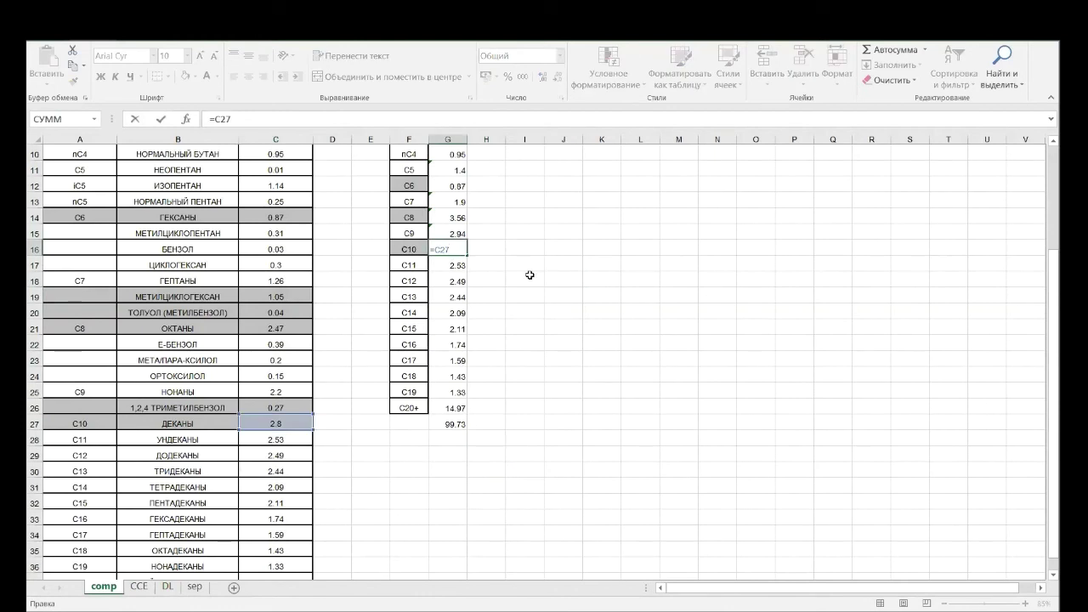
pyautogui.hotkey('ctrl', 'Return')
pyautogui.press('F2')
pyautogui.moveTo(312, 417); pyautogui.dragTo(313, 402)
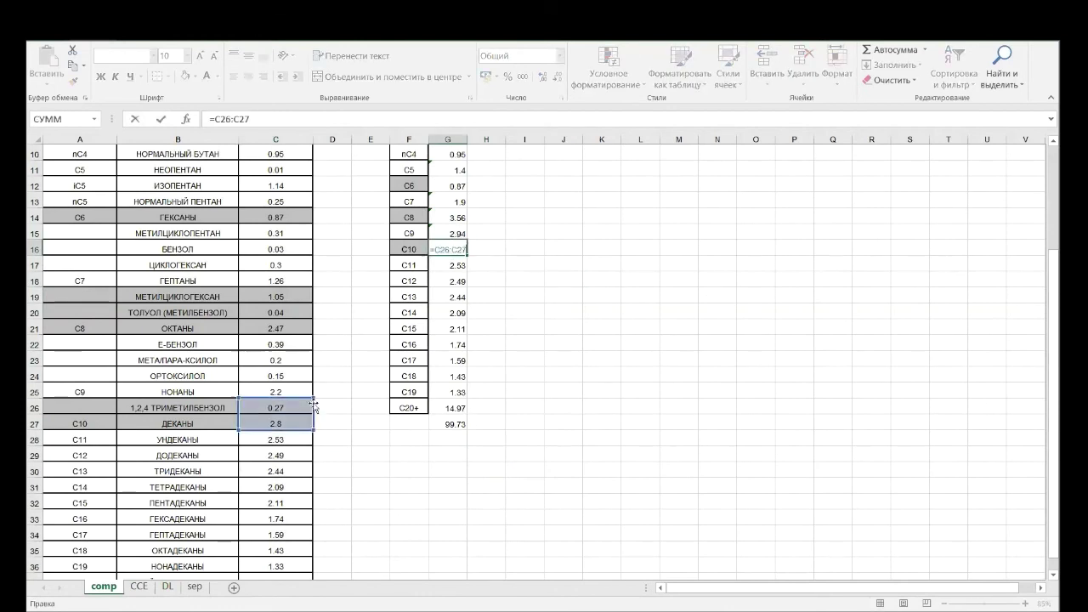
pyautogui.press('Return')
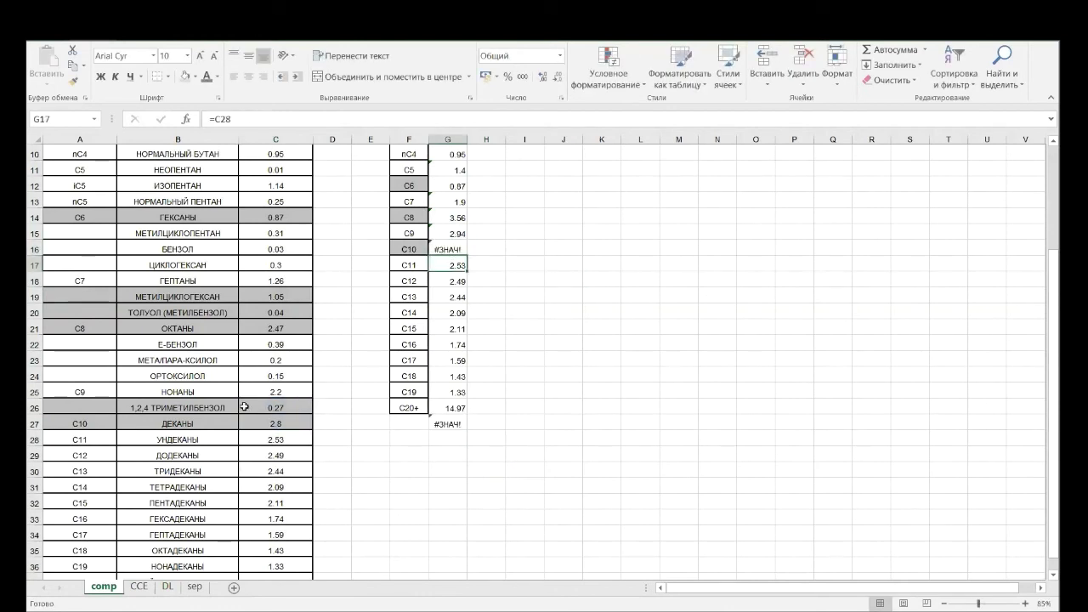
pyautogui.click(448, 249)
pyautogui.press('Delete')
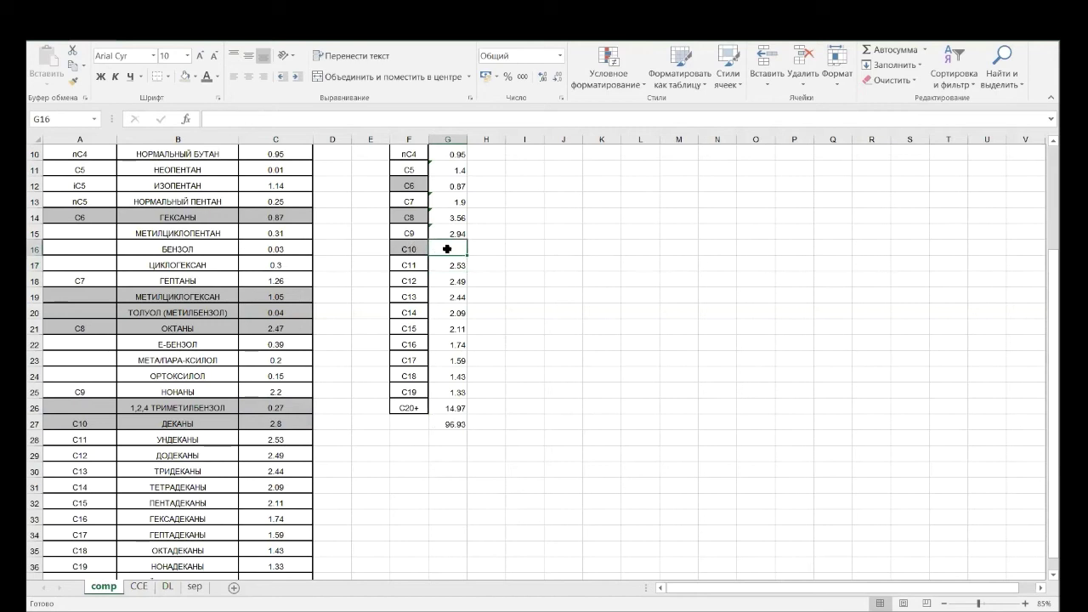
# Copy the C9 sum formula into G16 and change its range to C26:C27 for C10.
pyautogui.click(448, 234)
pyautogui.hotkey('ctrl', 'c')
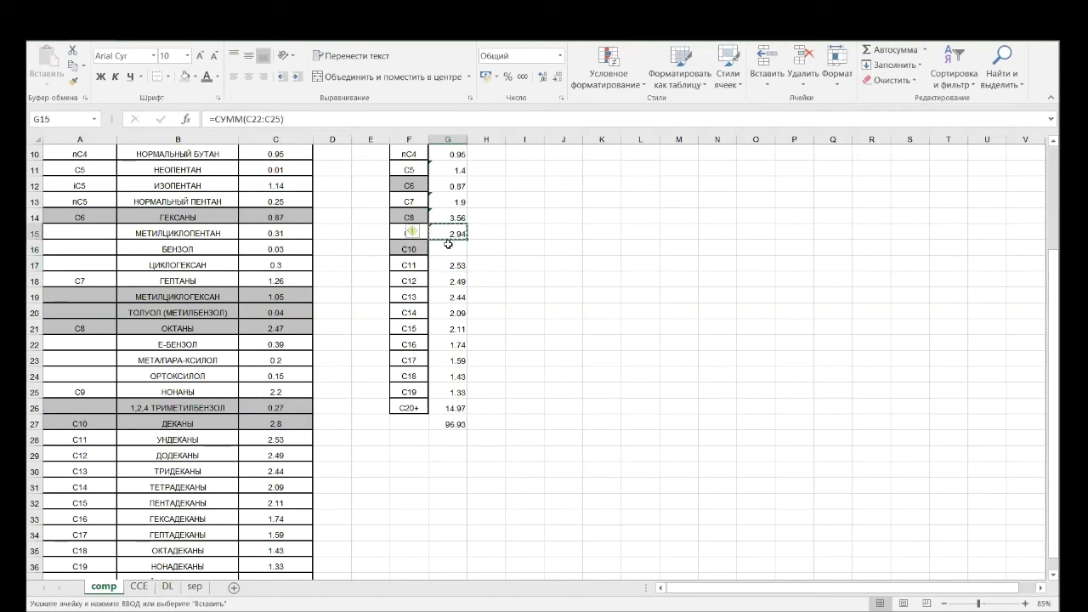
pyautogui.click(448, 249)
pyautogui.hotkey('ctrl', 'v')
pyautogui.press('Escape')
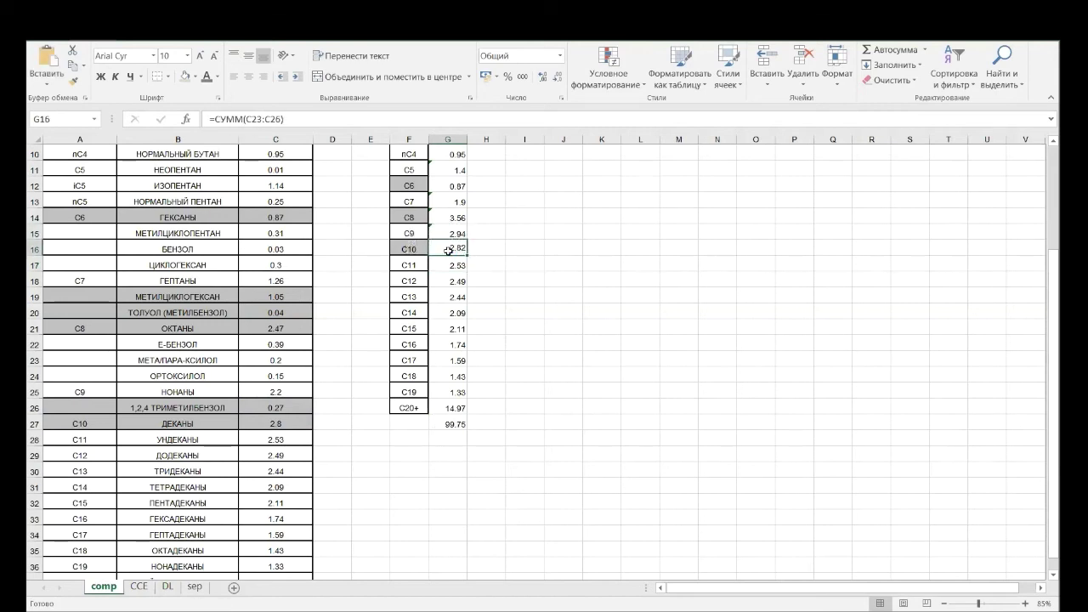
pyautogui.doubleClick(448, 251)
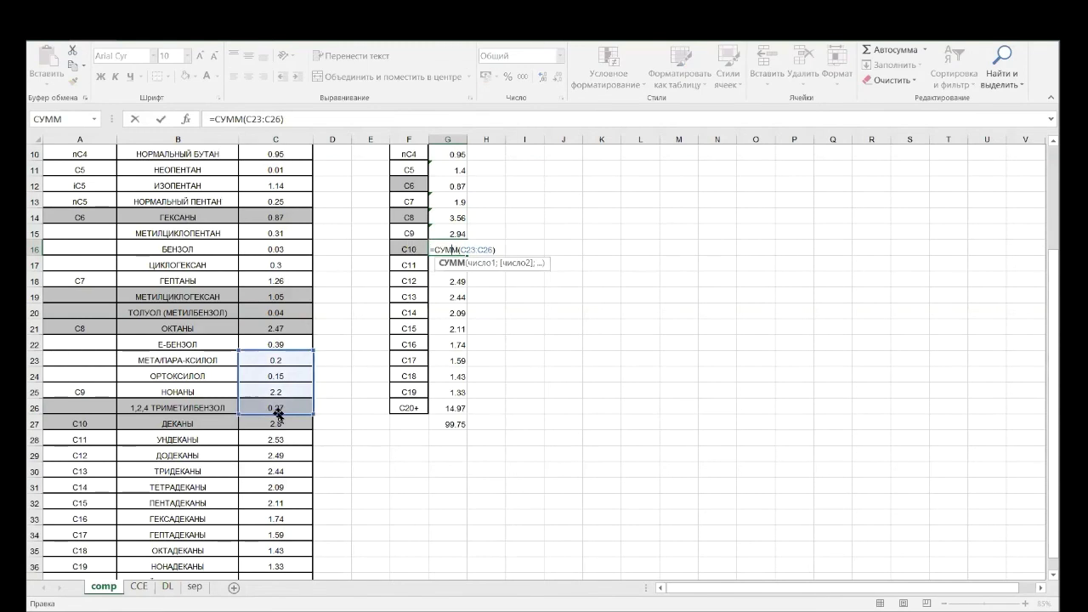
pyautogui.moveTo(280, 422); pyautogui.dragTo(309, 400)
pyautogui.press('Return')
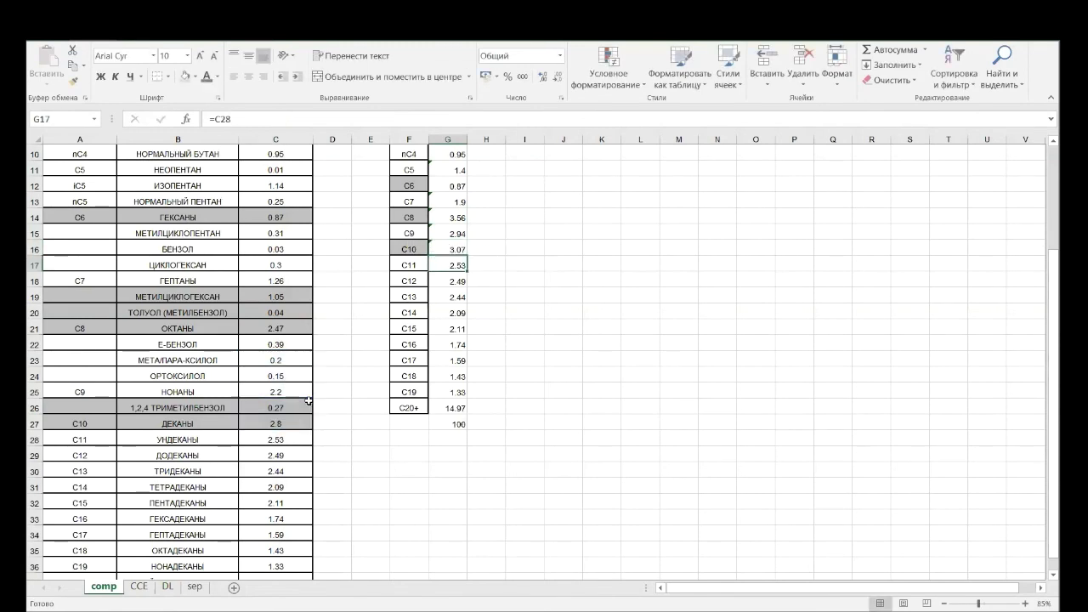
# Make the total in G27 bold and centred, and move the C20+ properties text box down to about rows 10–15.
pyautogui.click(456, 425)
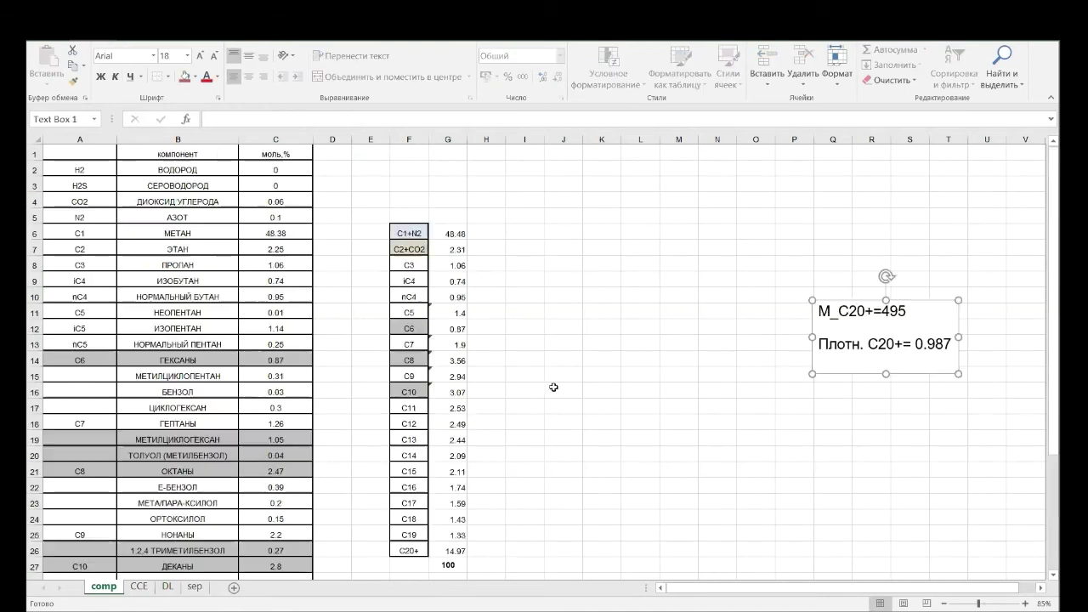
pyautogui.scroll(-1, 442, 365)
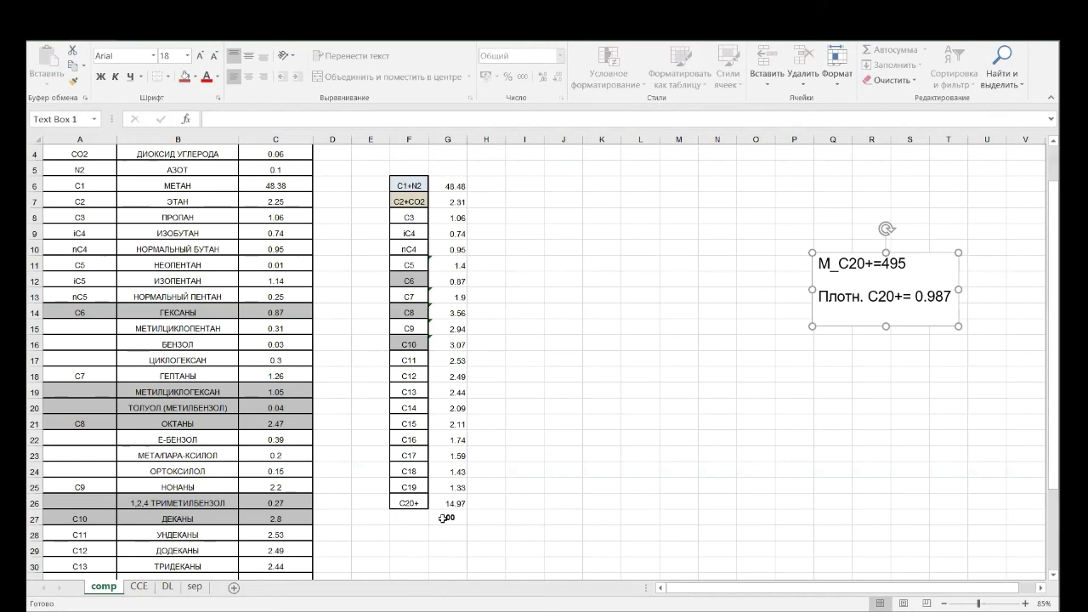
# Switch from the composition sheet to PVTsim and review the viscosity model and C7+ characterization procedure options.
pyautogui.scroll(1, 370, 391)
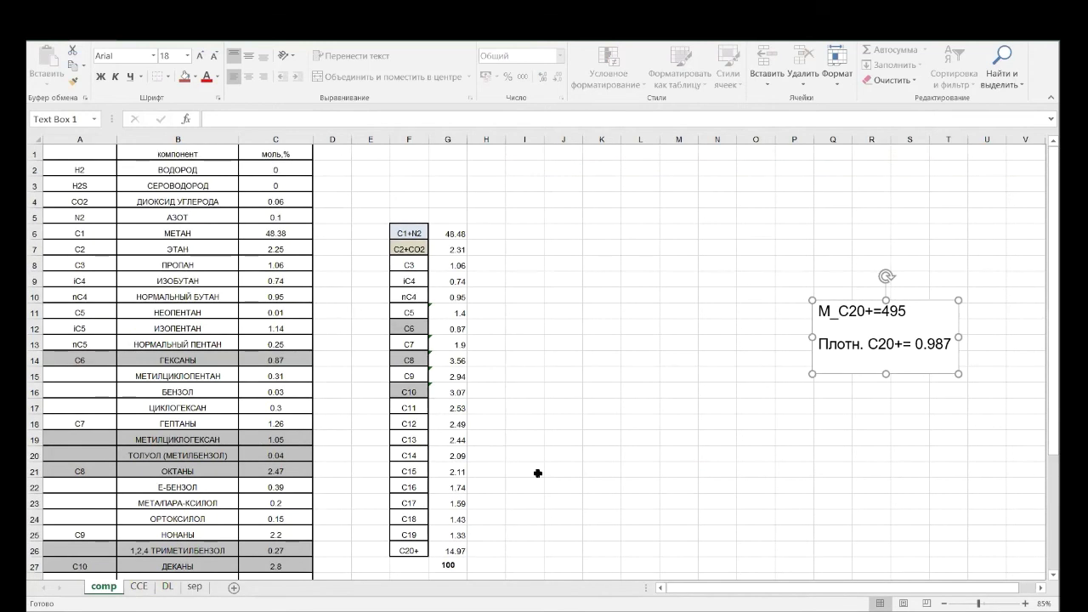
pyautogui.scroll(-1, 537, 474)
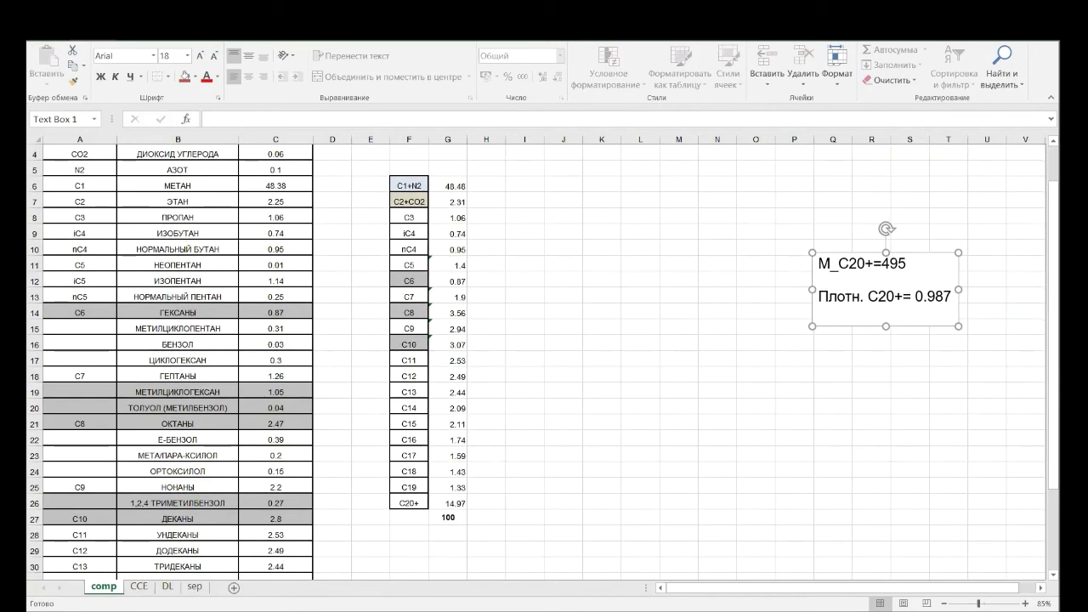
pyautogui.press('Escape')
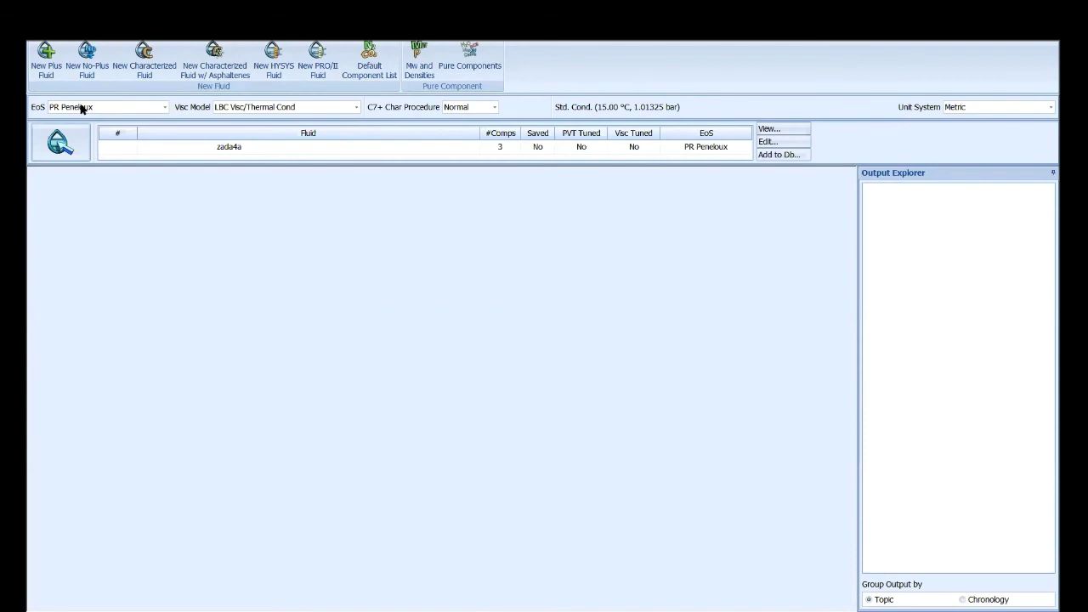
pyautogui.click(268, 111)
pyautogui.click(269, 111)
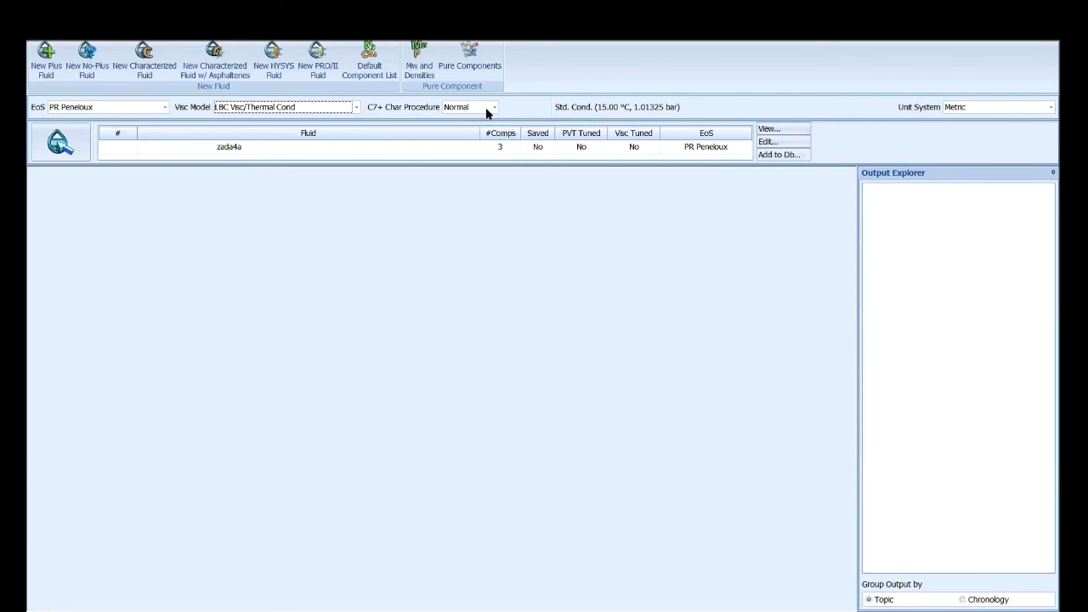
pyautogui.click(485, 108)
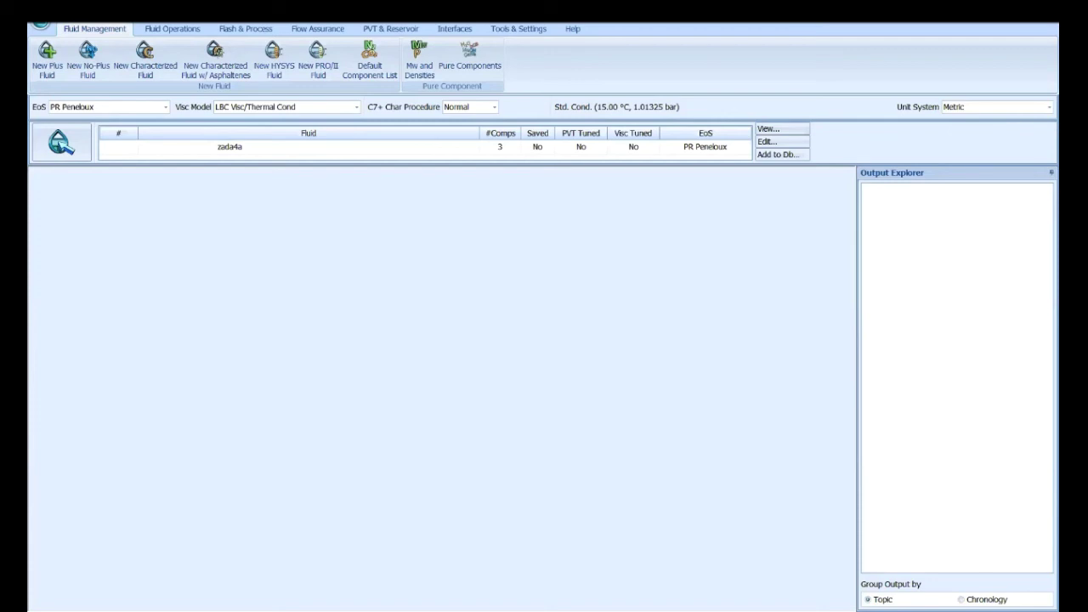
pyautogui.press('Tab')
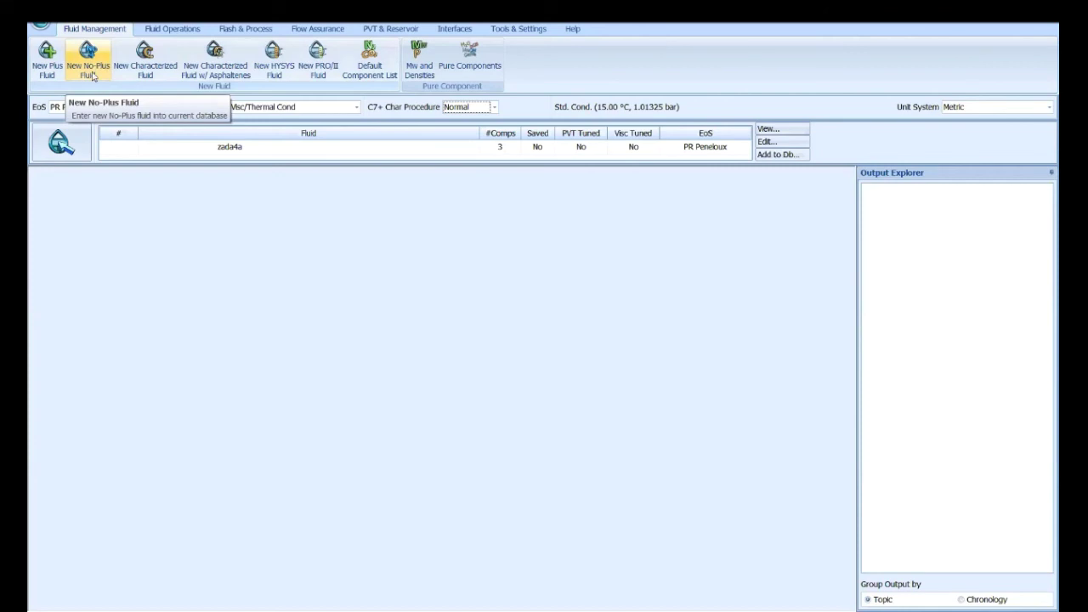
pyautogui.click(40, 68)
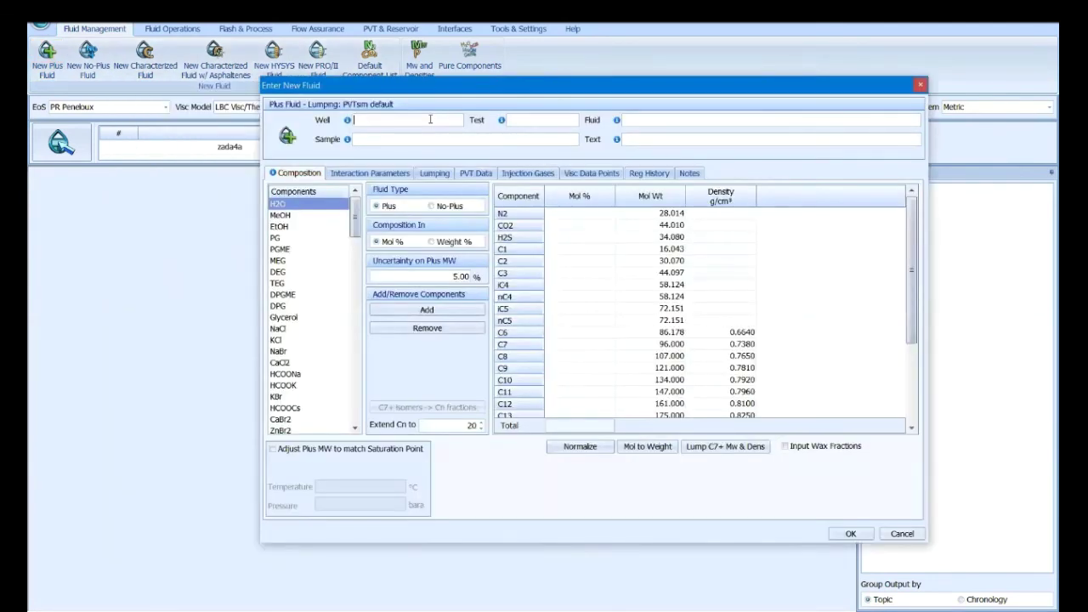
pyautogui.hotkey('ctrl', 'v')
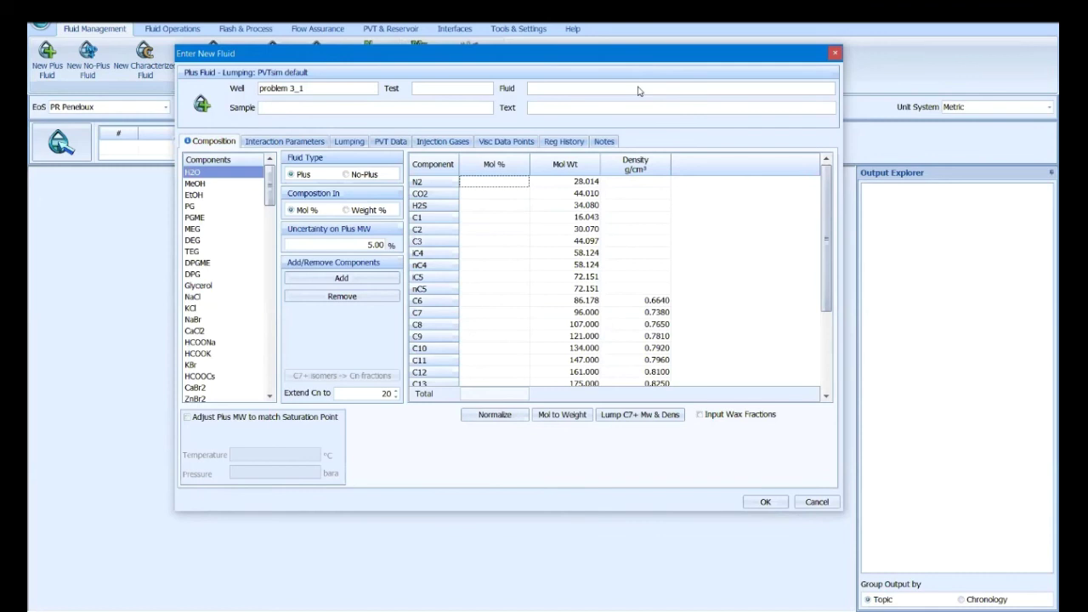
pyautogui.moveTo(643, 58); pyautogui.dragTo(633, 157)
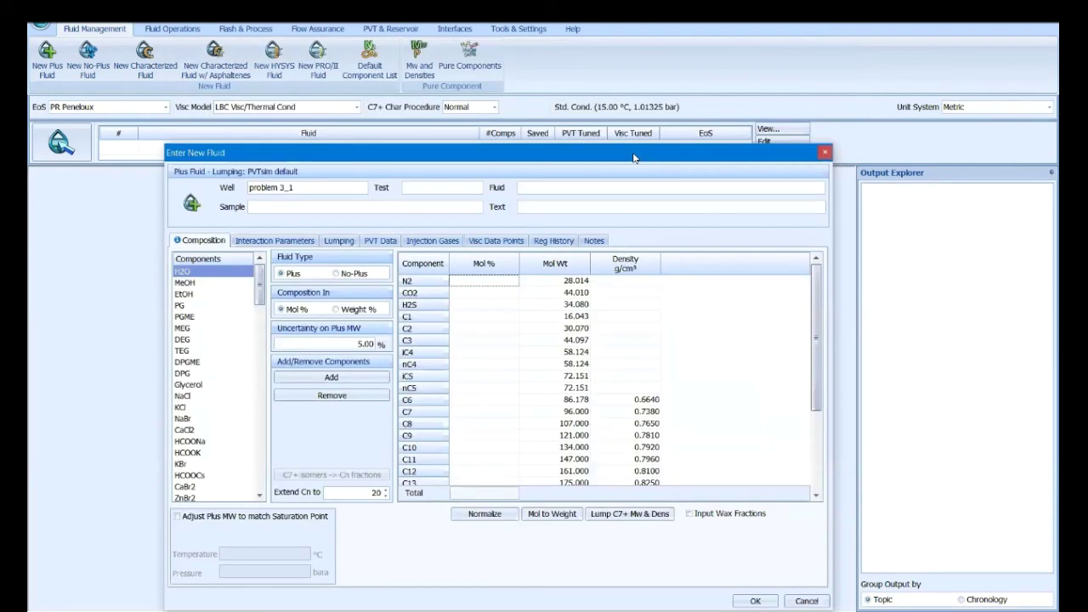
pyautogui.click(823, 155)
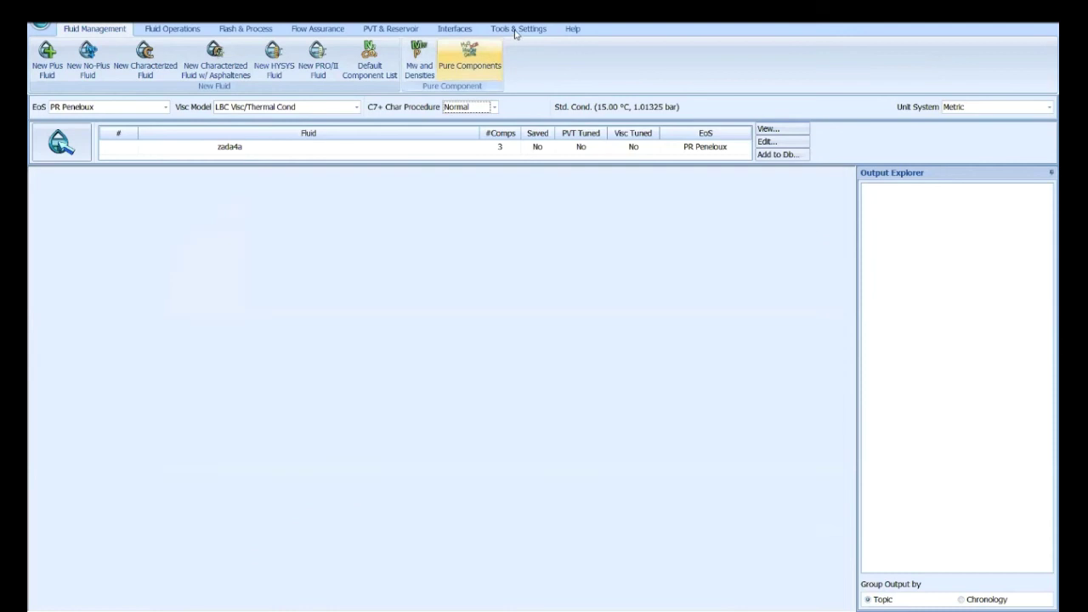
# Add a custom unit system alongside Metric, Field and SI, with velocity in km/h, and apply it.
pyautogui.click(532, 28)
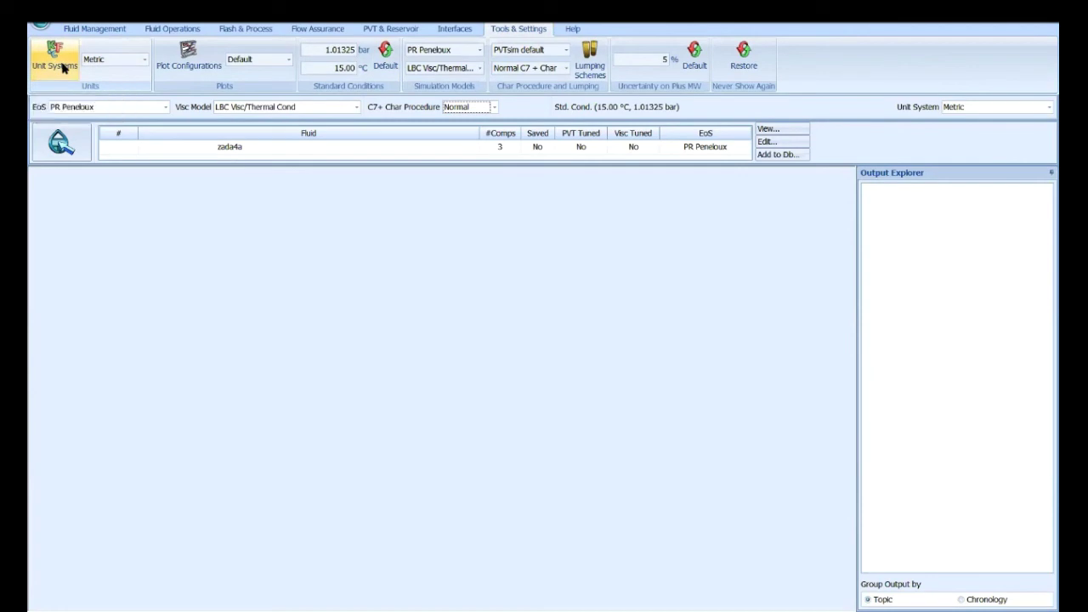
pyautogui.click(125, 63)
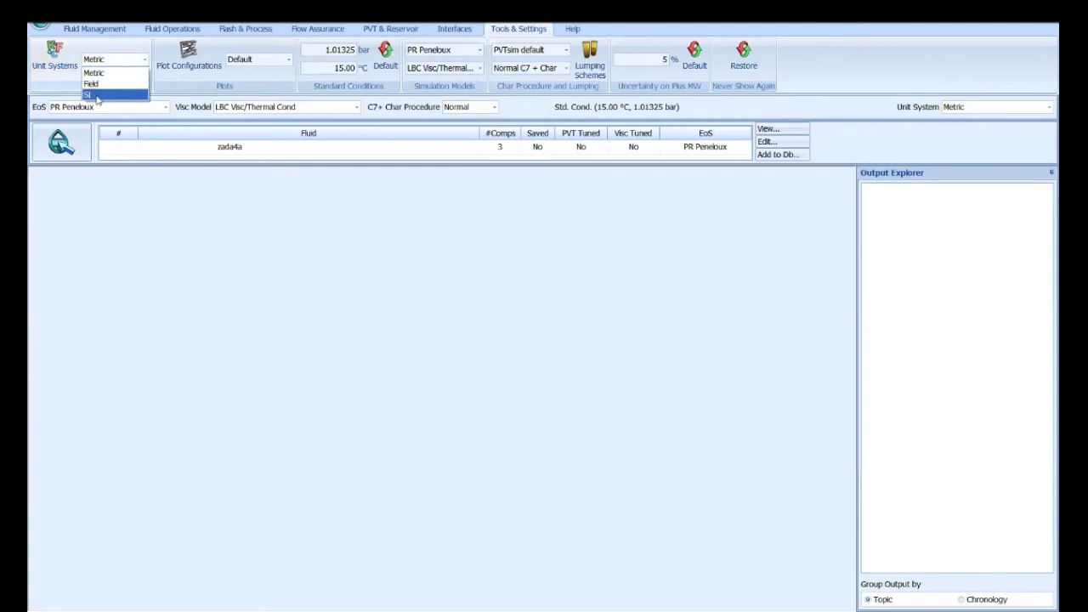
pyautogui.click(81, 51)
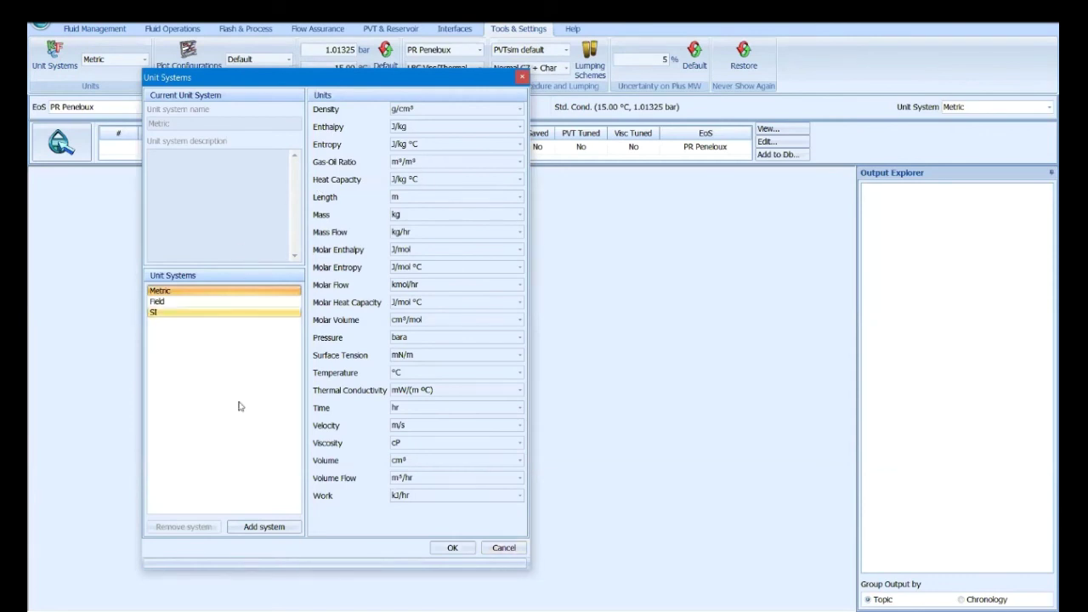
pyautogui.click(256, 527)
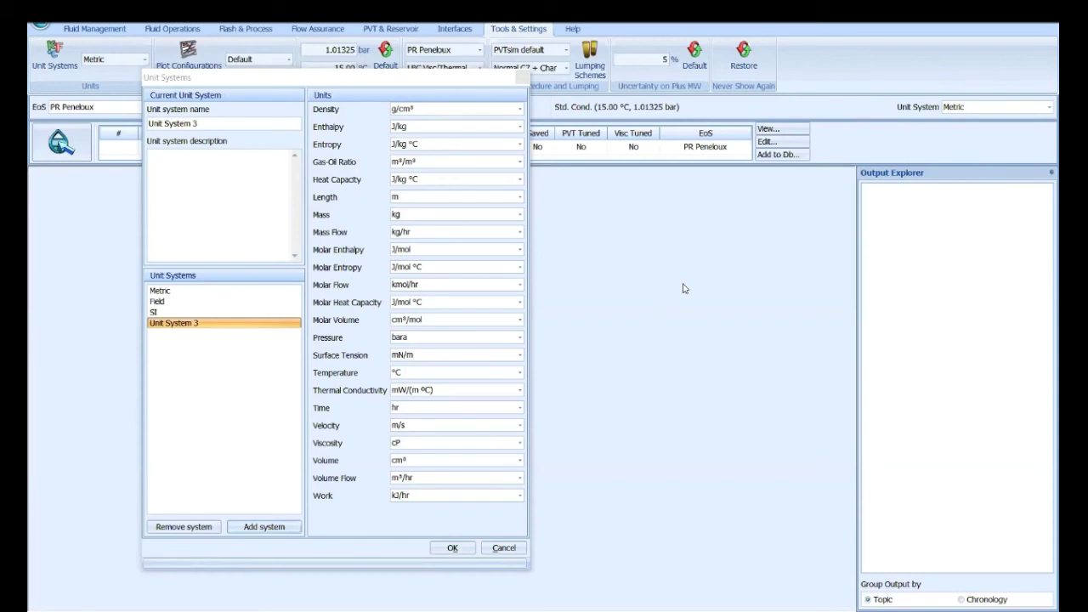
pyautogui.click(449, 427)
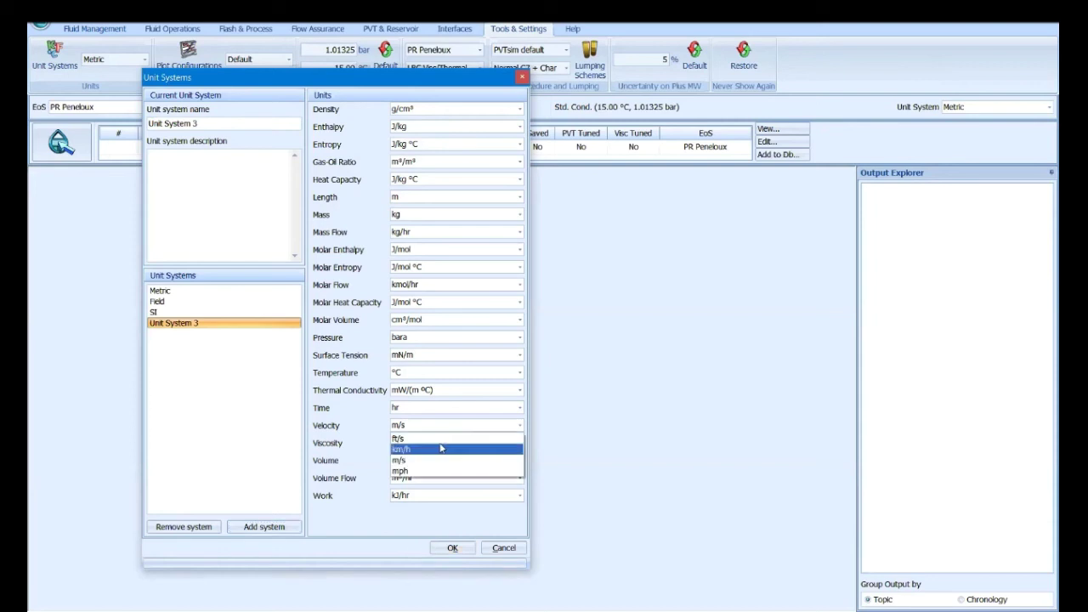
pyautogui.click(440, 447)
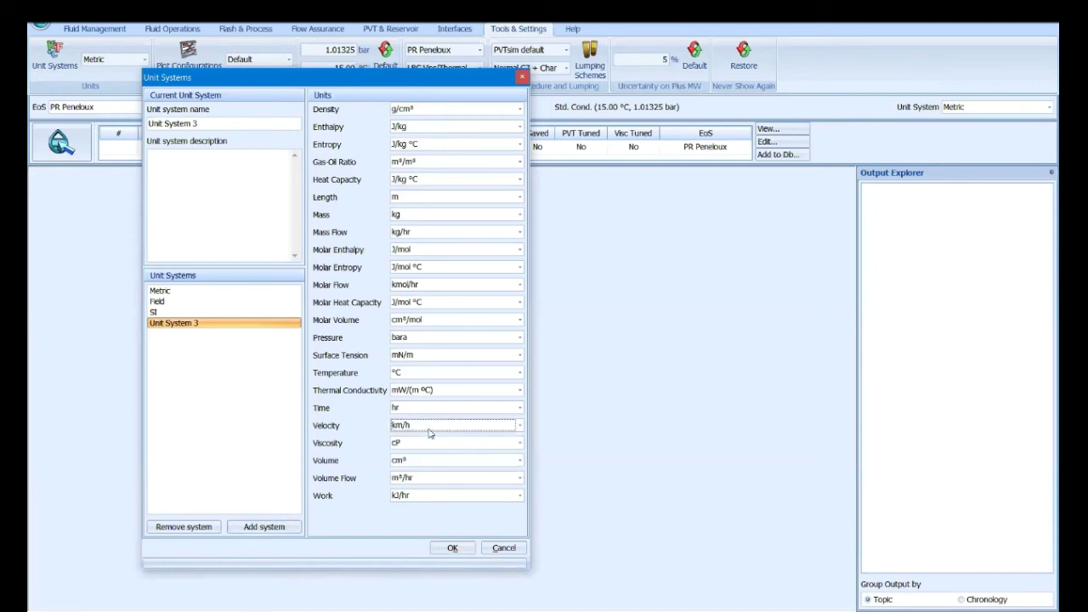
pyautogui.press('Return')
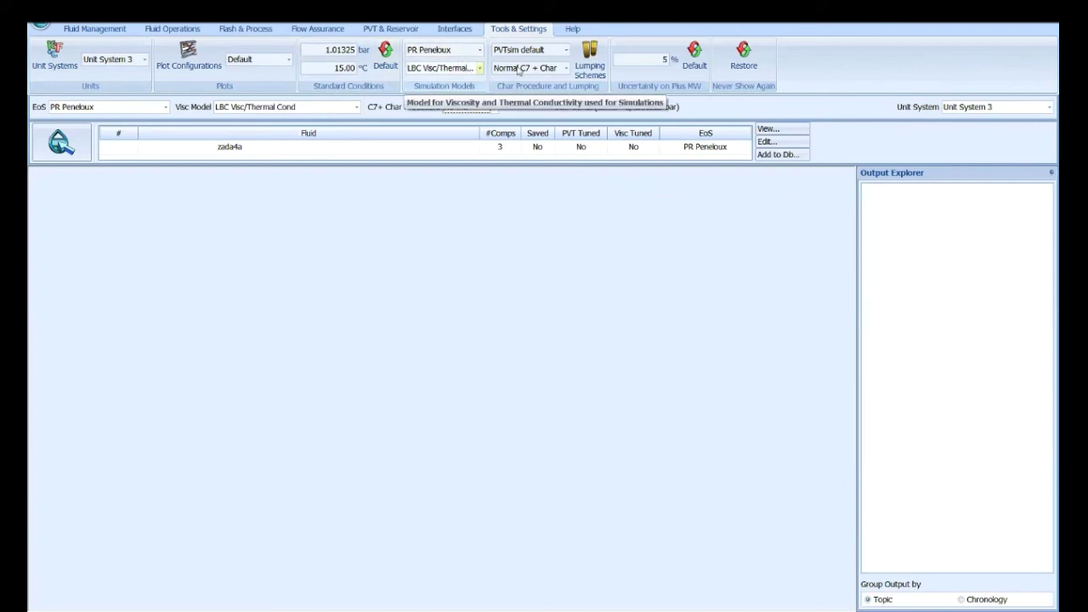
# Examine the built-in lumping schemes: PVTsim default, Reservoir compositional, CO2 EOR model and H2S rich injection gas.
pyautogui.click(595, 61)
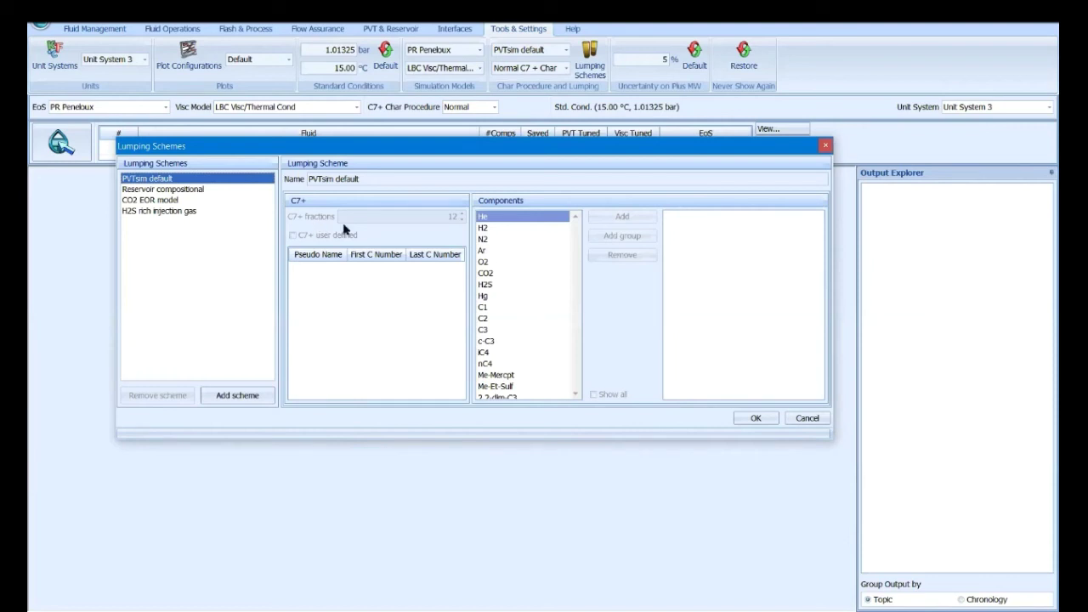
pyautogui.click(191, 190)
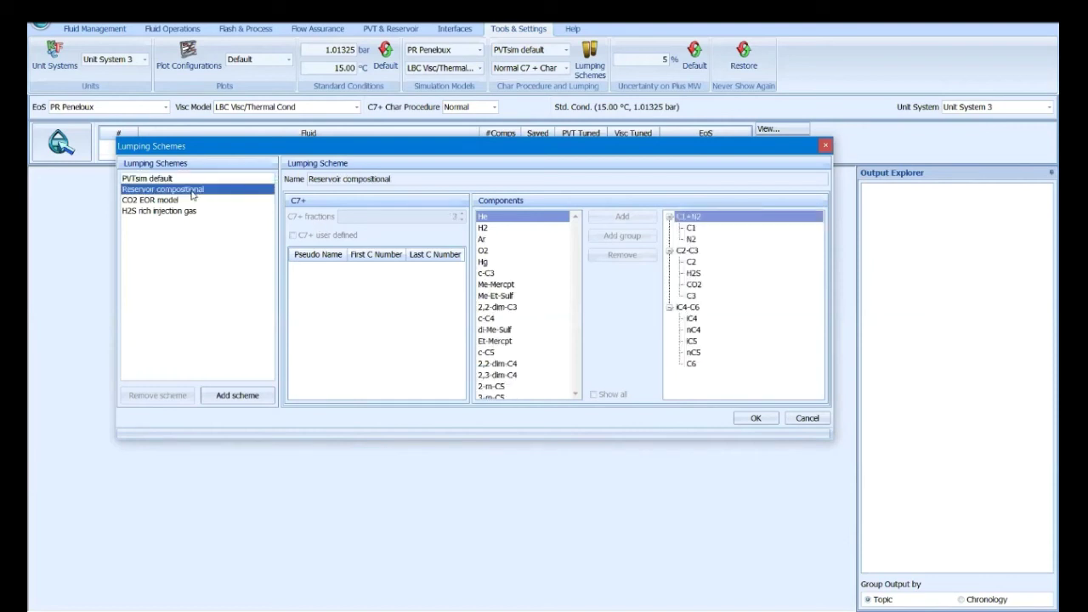
pyautogui.click(168, 179)
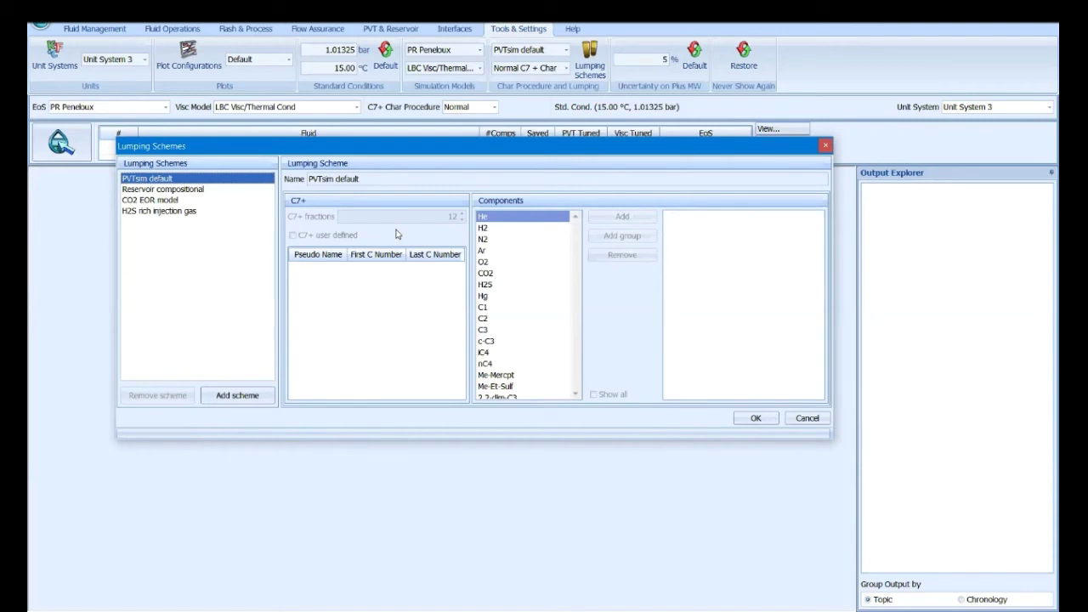
pyautogui.click(192, 192)
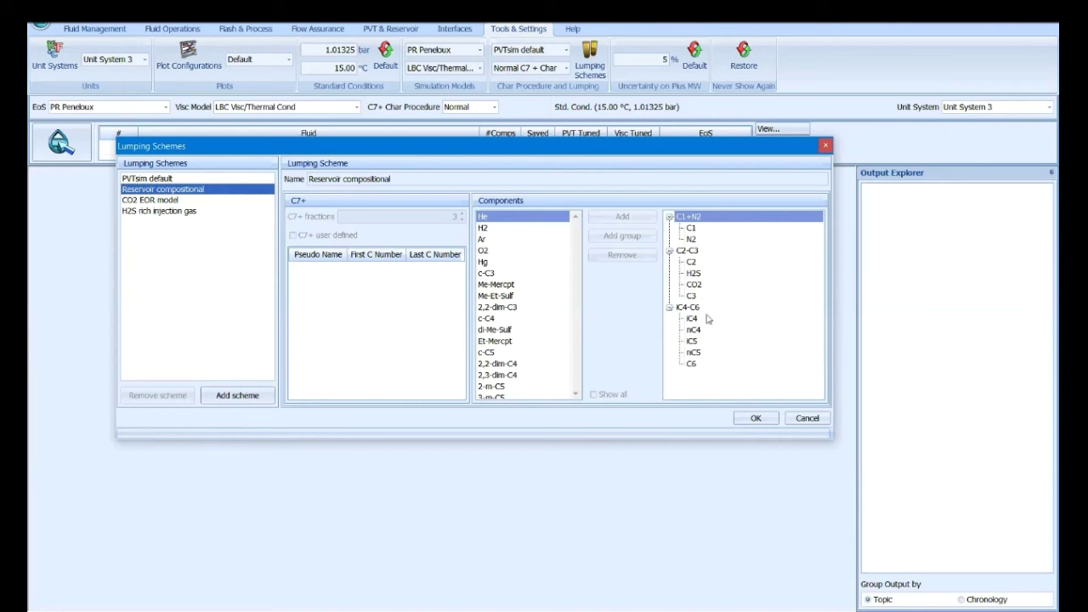
pyautogui.click(157, 202)
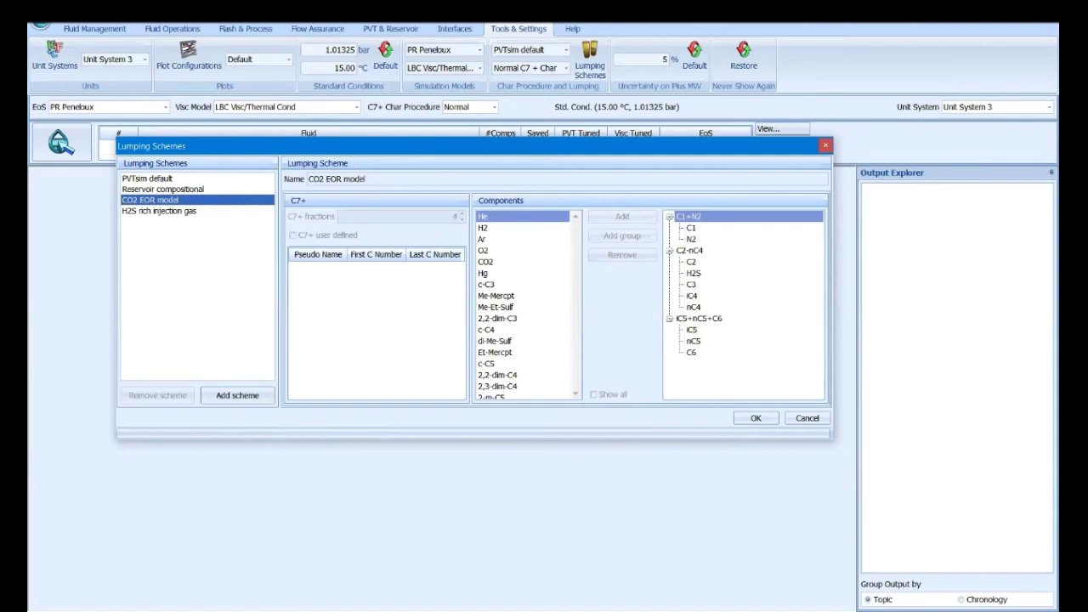
pyautogui.click(128, 210)
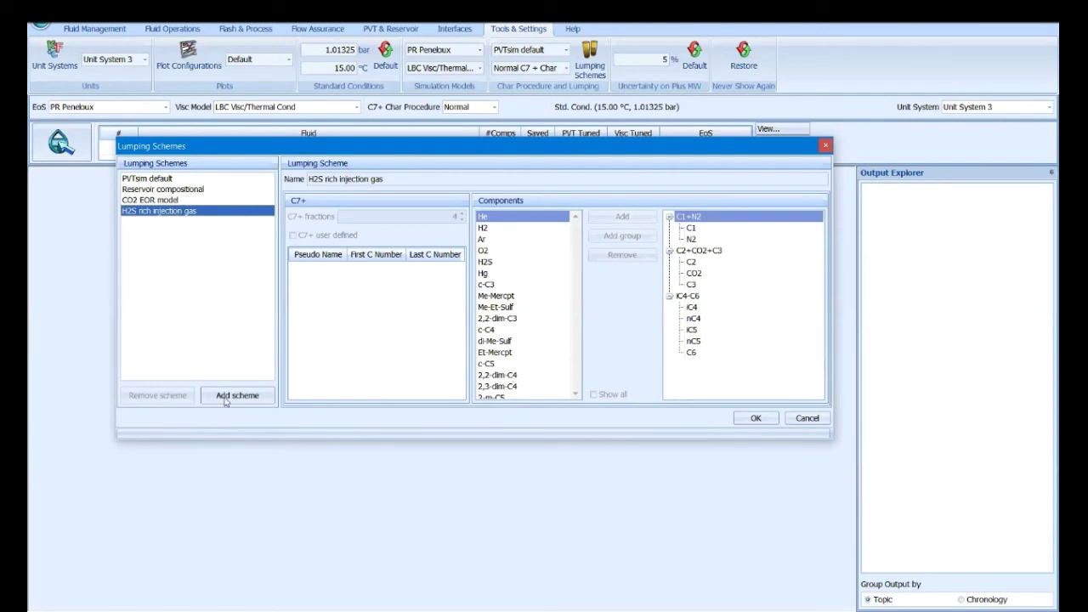
pyautogui.click(166, 182)
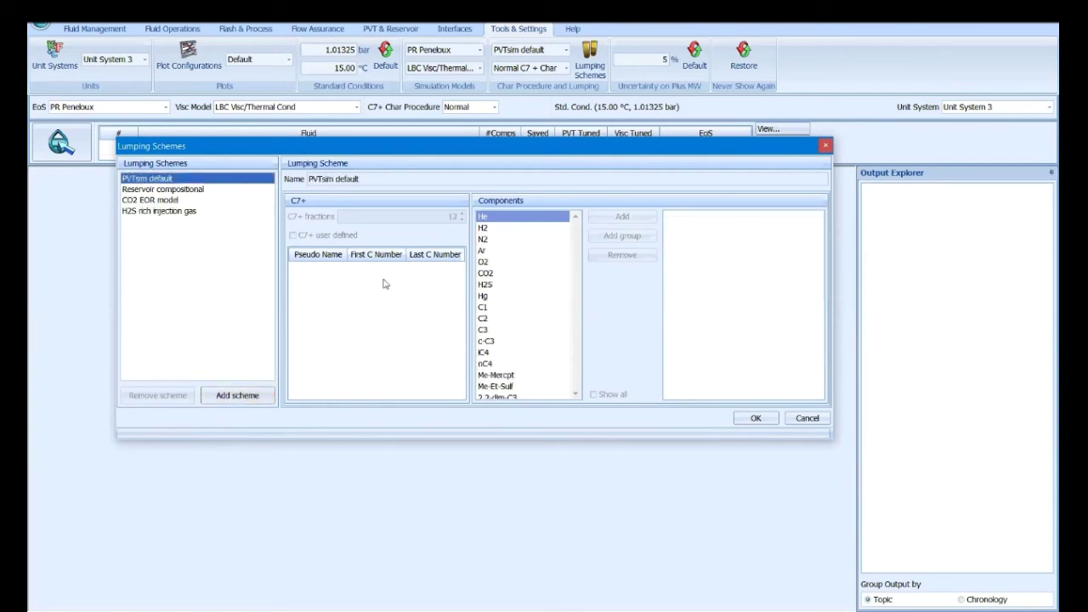
# Add a new lumping scheme with 9 C7+ fractions and check that it is in the scheme list.
pyautogui.click(233, 396)
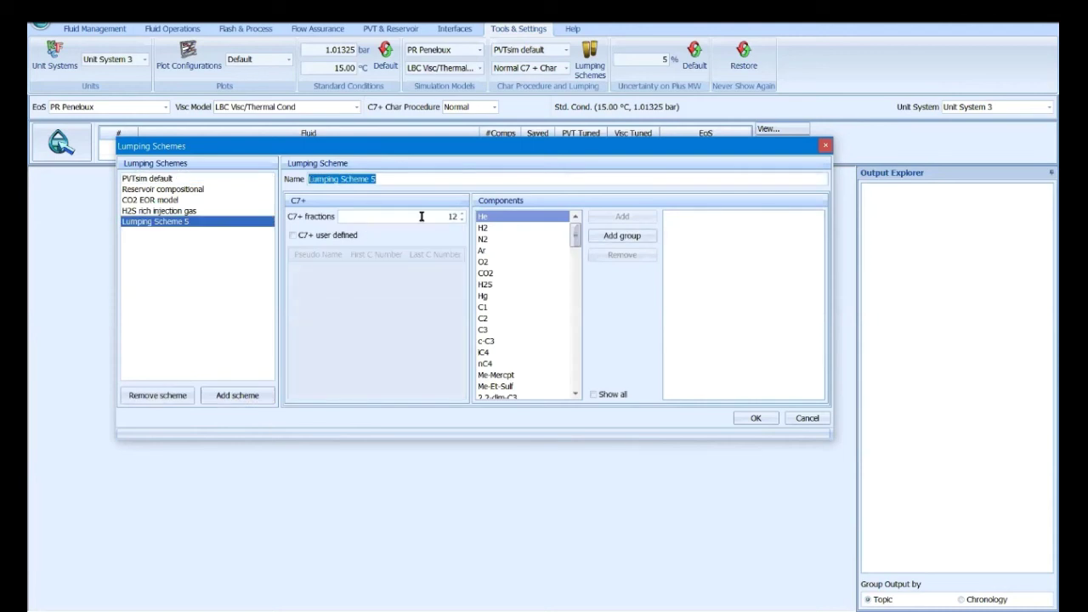
pyautogui.doubleClick(450, 216)
pyautogui.write('9')
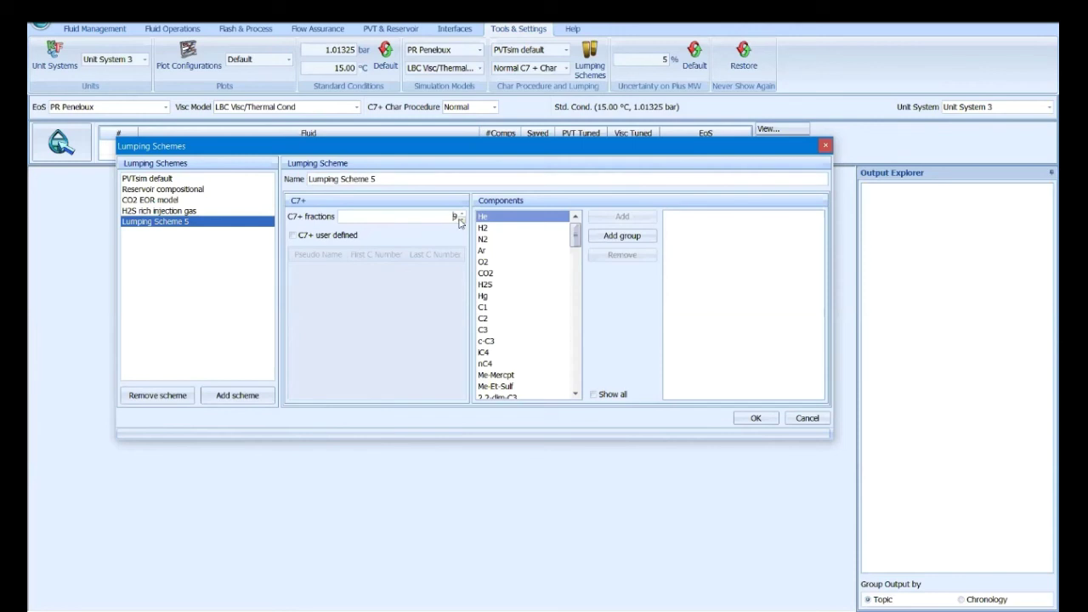
pyautogui.click(756, 419)
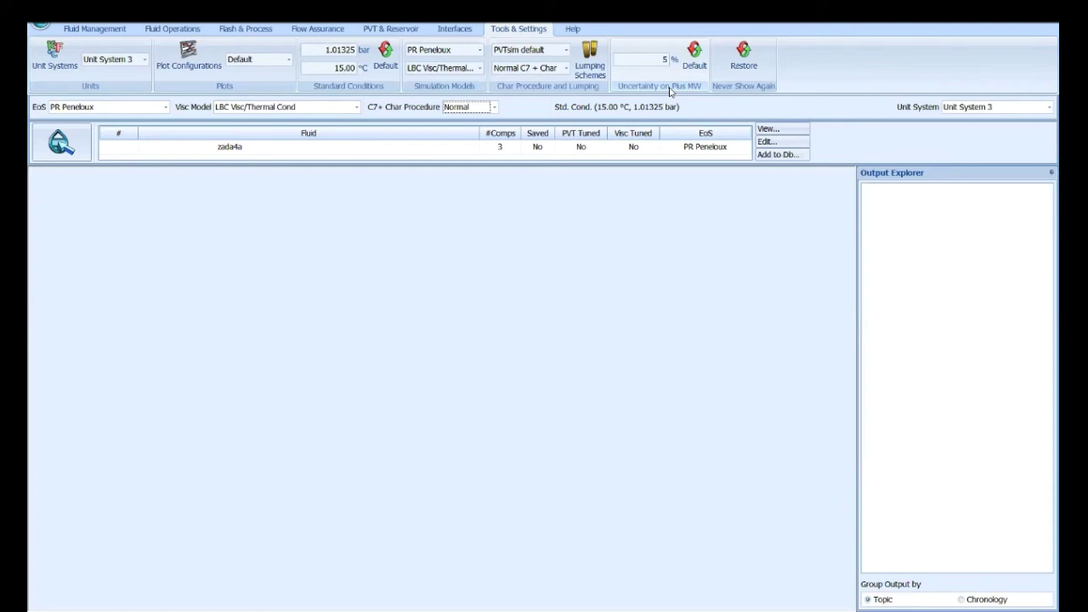
pyautogui.click(590, 61)
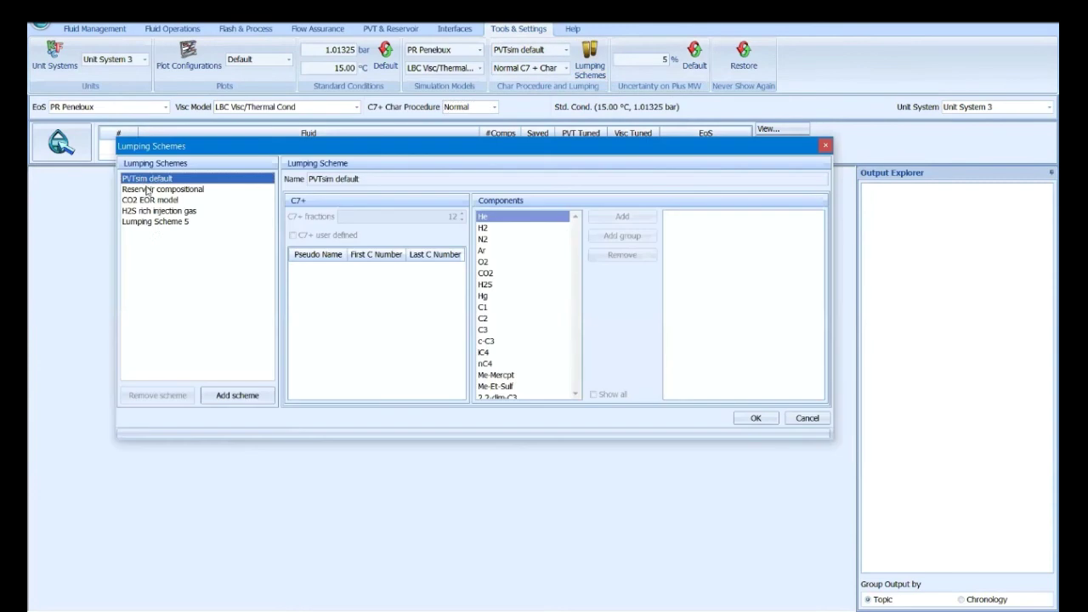
pyautogui.click(770, 423)
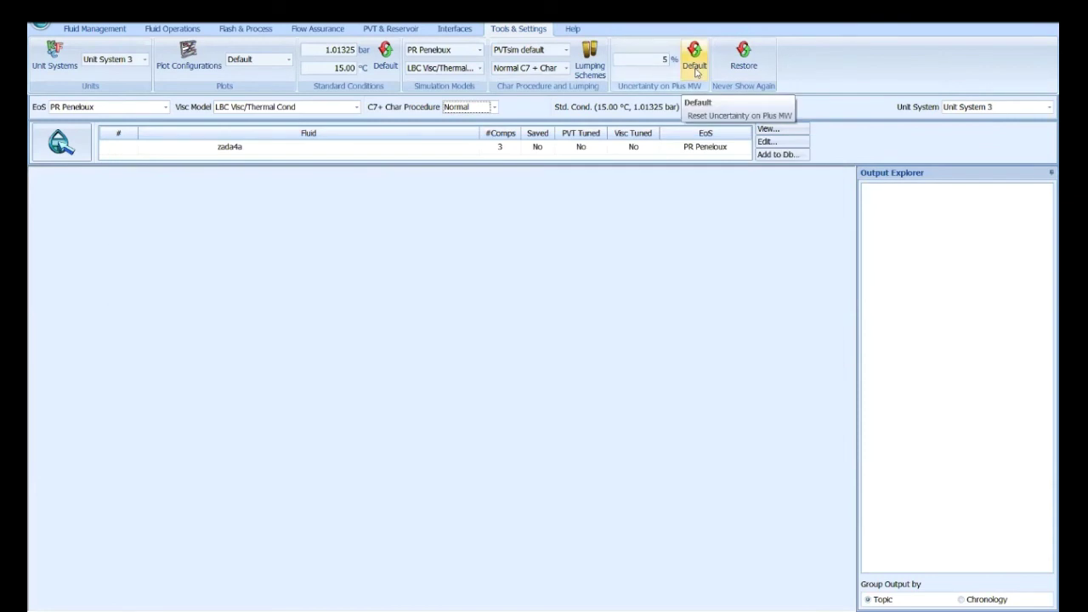
# Try Lumping Scheme 5 as the active lumping scheme, and switch back to PVTsim default.
pyautogui.click(540, 49)
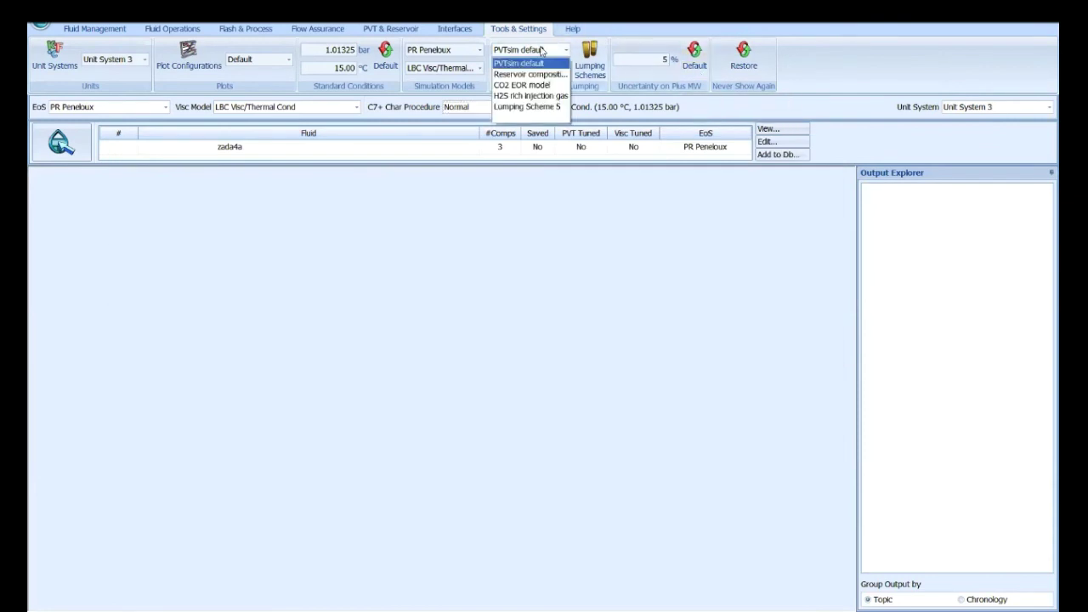
pyautogui.click(541, 108)
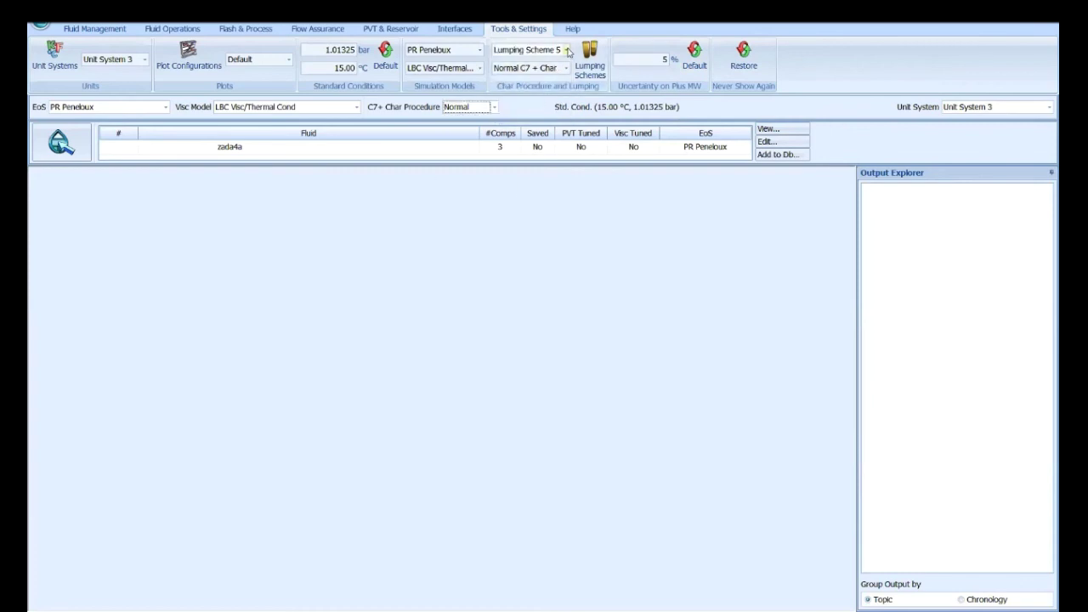
pyautogui.click(567, 50)
pyautogui.click(561, 68)
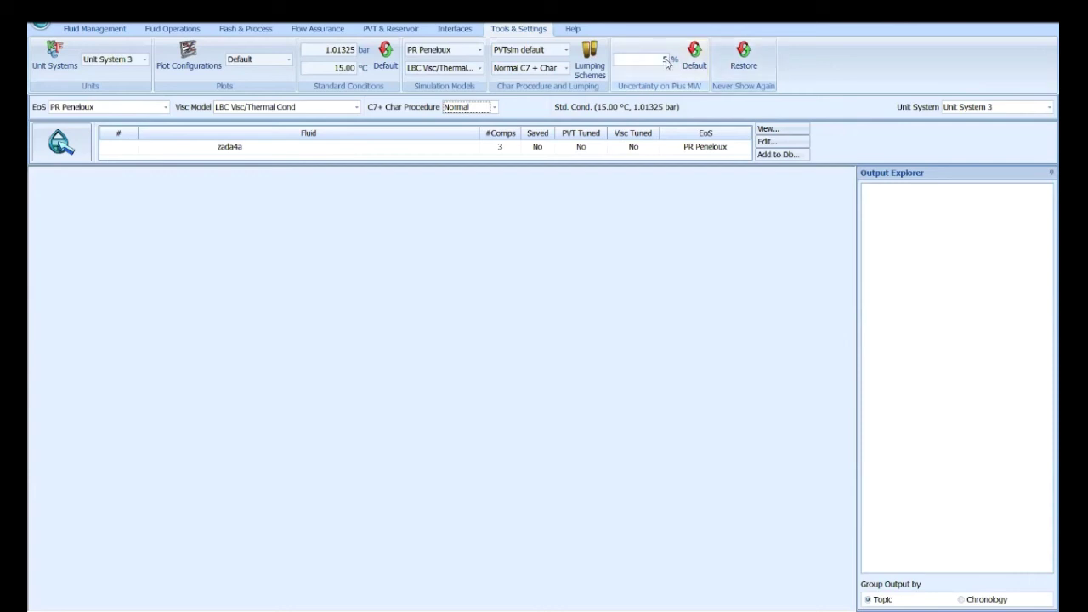
# Set the uncertainty on plus MW to 10 % and return to the fluid management commands.
pyautogui.click(666, 59)
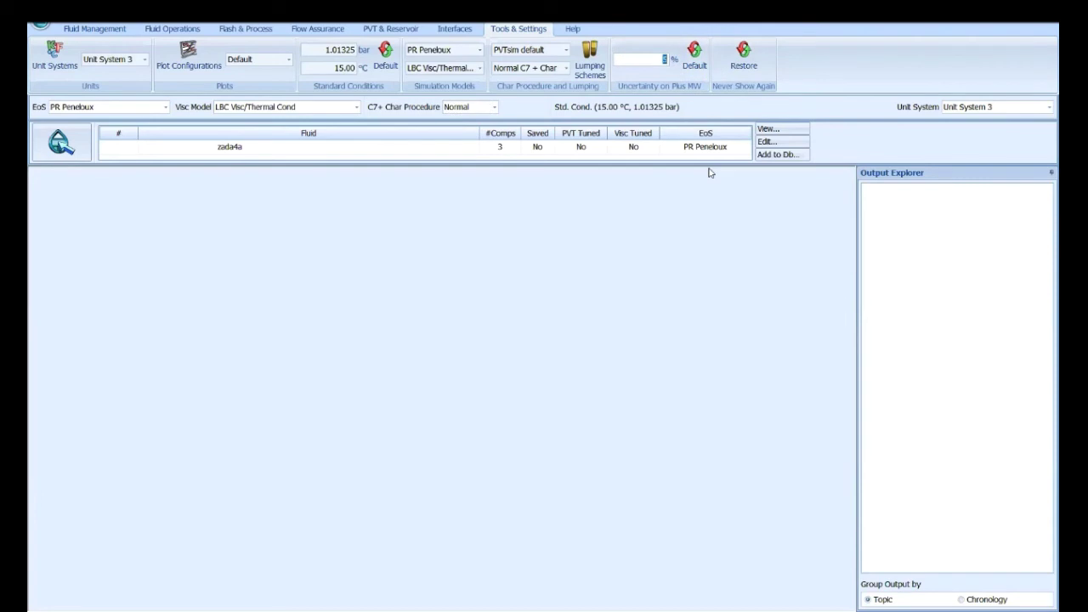
pyautogui.write('10')
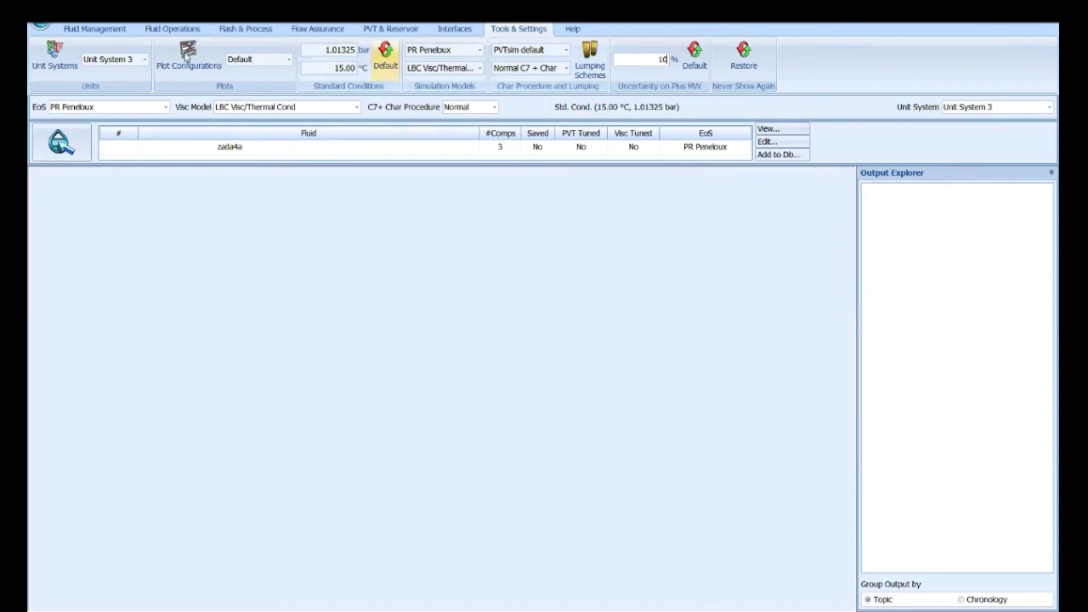
pyautogui.click(119, 30)
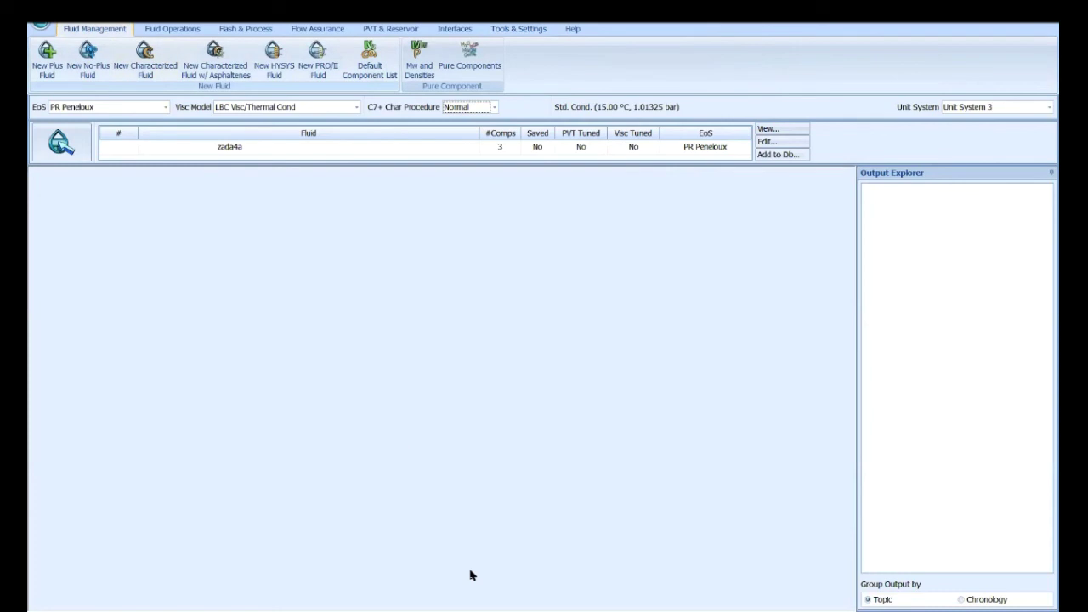
# Start a new plus fluid with the well name "problem 3_1", fluid type Plus and composition in mol %.
pyautogui.click(47, 55)
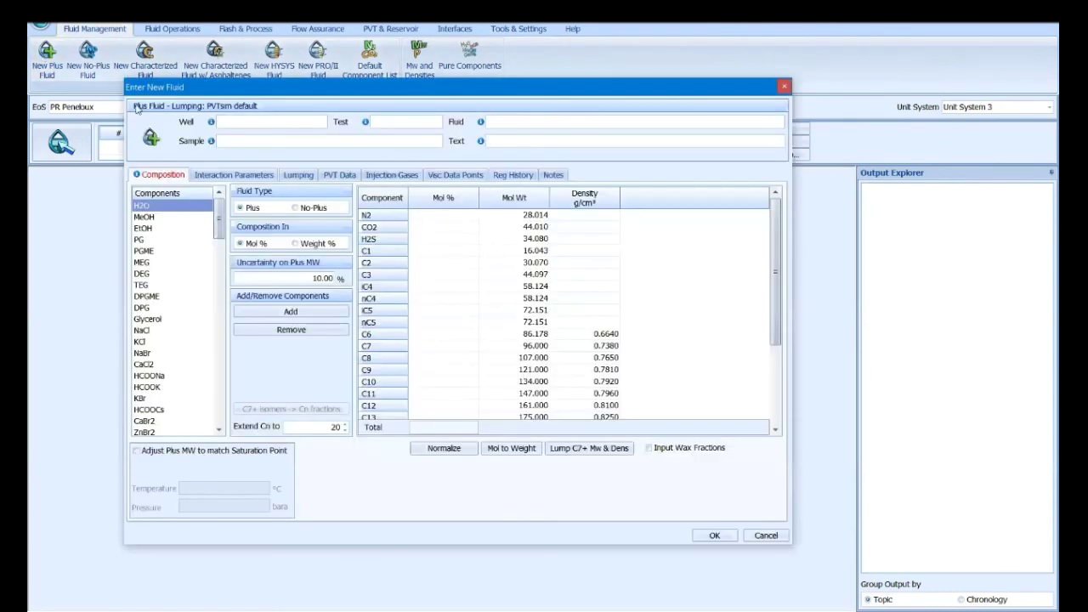
pyautogui.click(266, 120)
pyautogui.write('problem 3_1')
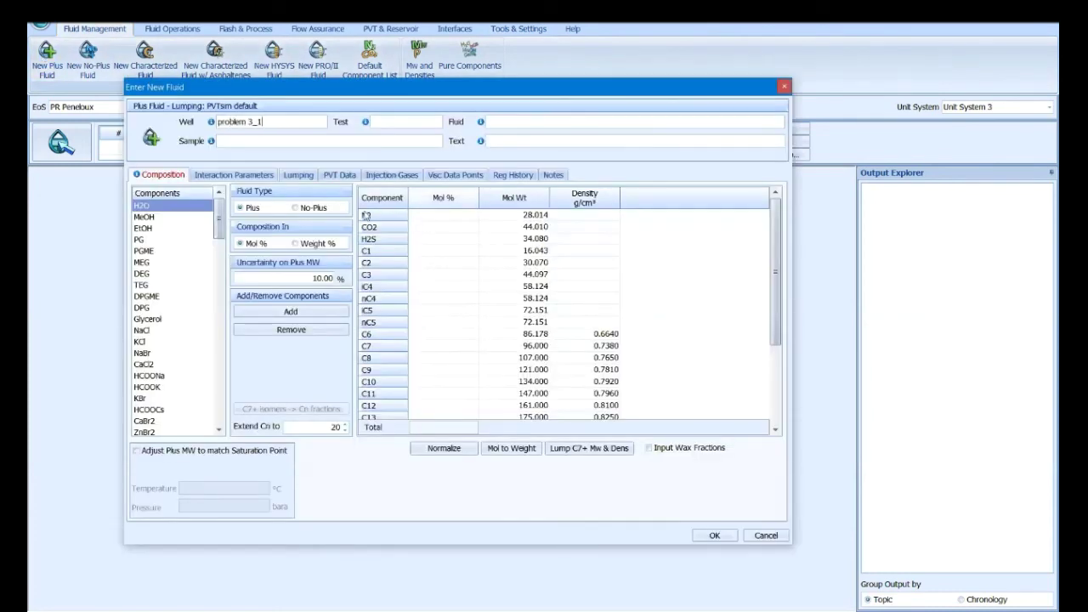
pyautogui.click(247, 208)
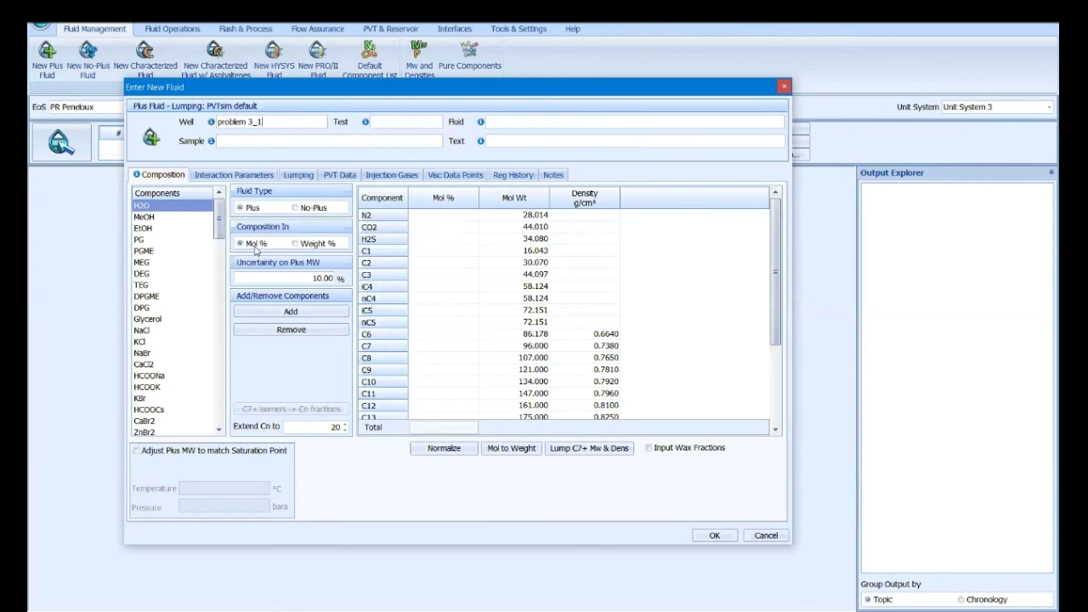
pyautogui.click(258, 246)
# Enable adjusting the plus MW to match the saturation point, at 65 °C and 252 bara.
pyautogui.click(136, 451)
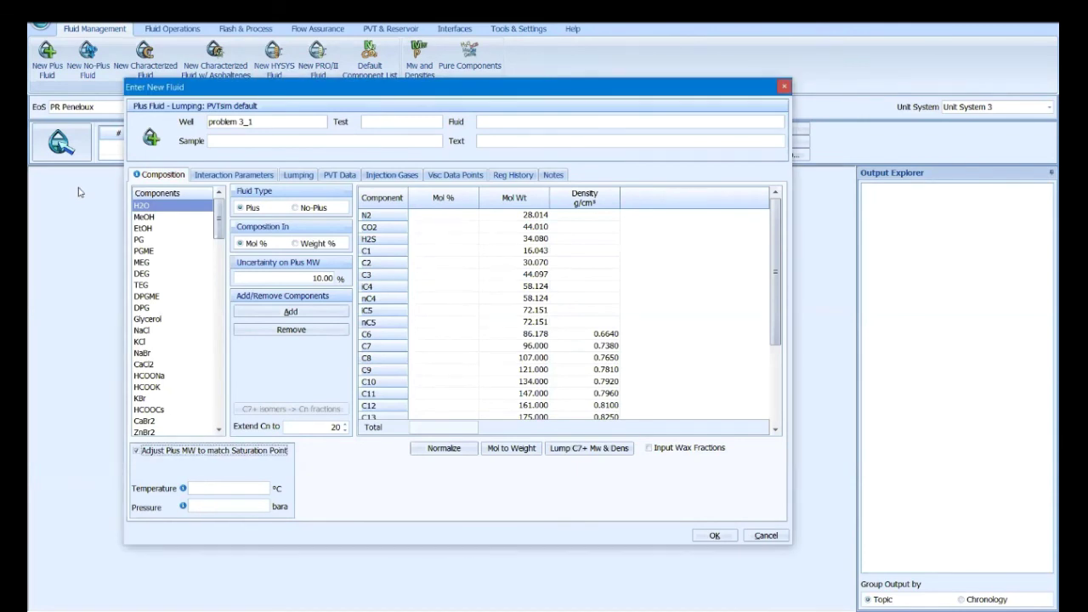
pyautogui.click(236, 487)
pyautogui.write('65')
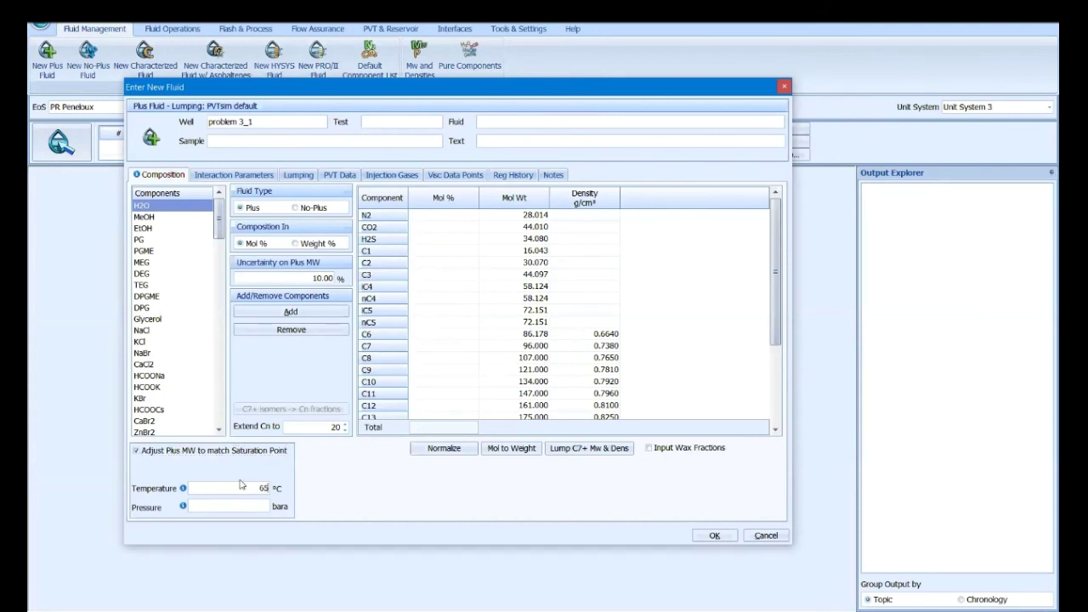
pyautogui.click(240, 503)
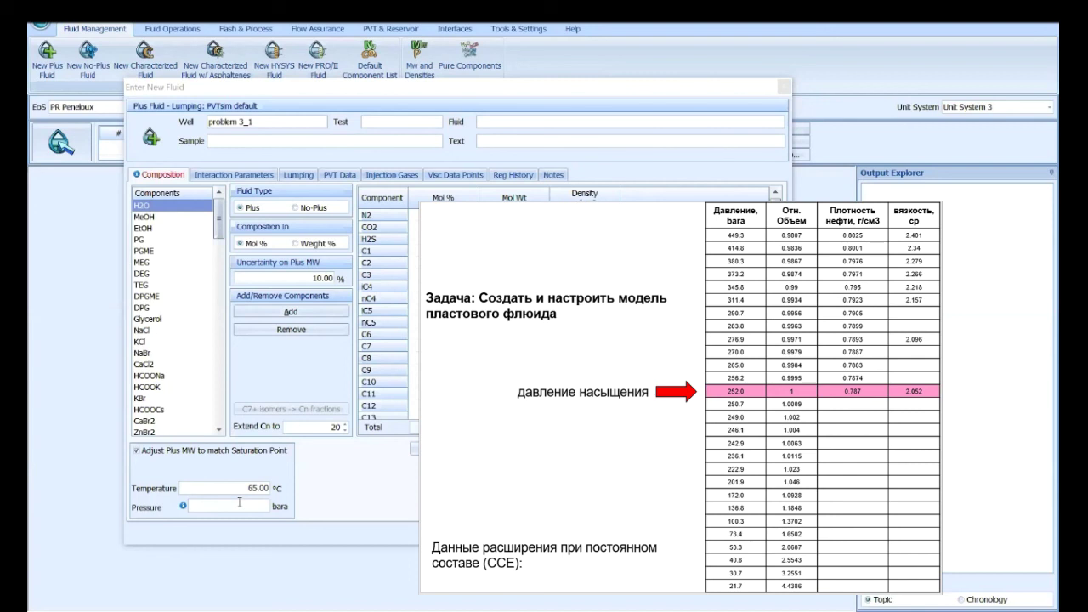
pyautogui.click(239, 504)
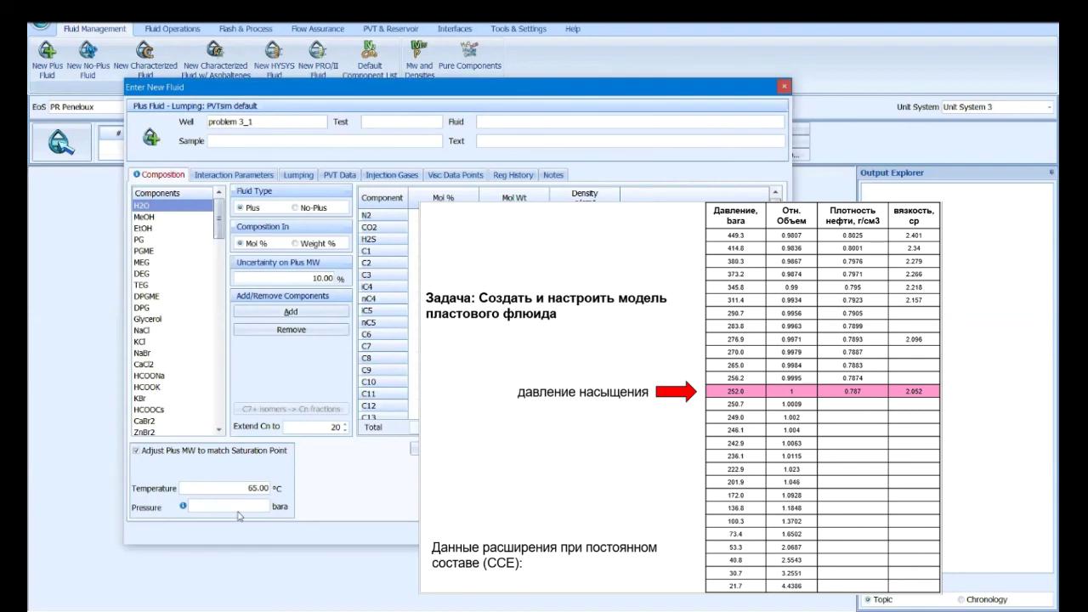
pyautogui.write('252')
pyautogui.press('Tab')
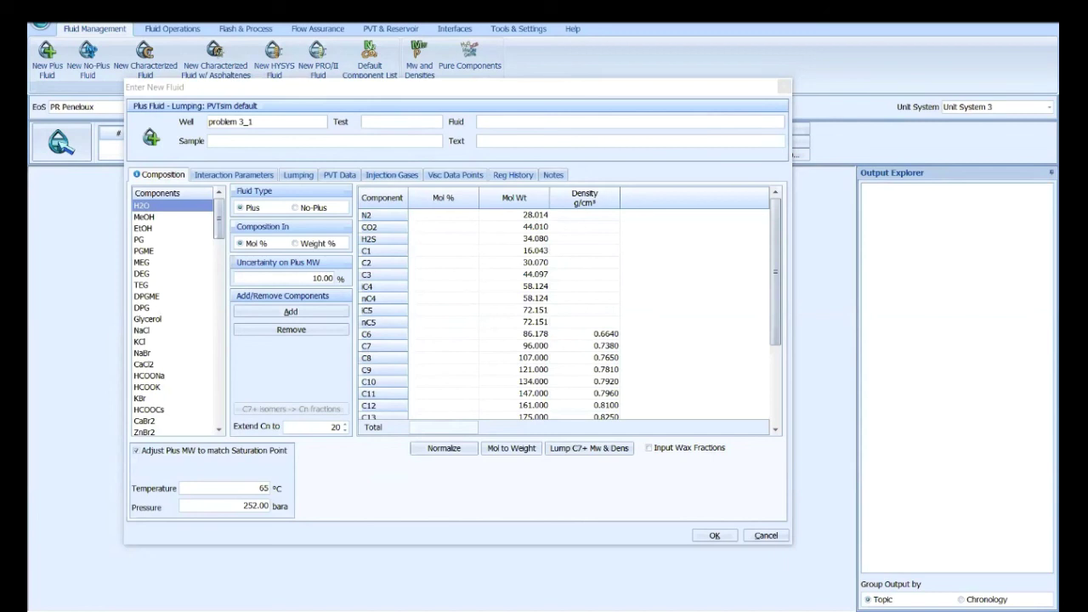
# Remove the N2, CO2 and H2S components from the new fluid's composition table.
pyautogui.click(437, 215)
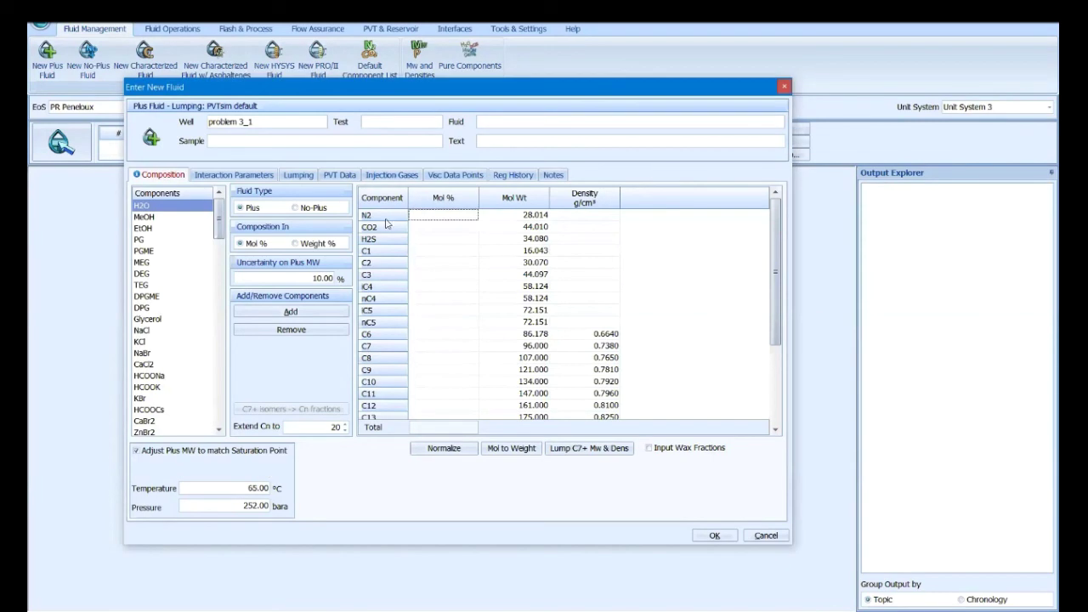
pyautogui.keyDown('shift'); pyautogui.click(428, 226); pyautogui.keyUp('shift')
pyautogui.click(303, 332)
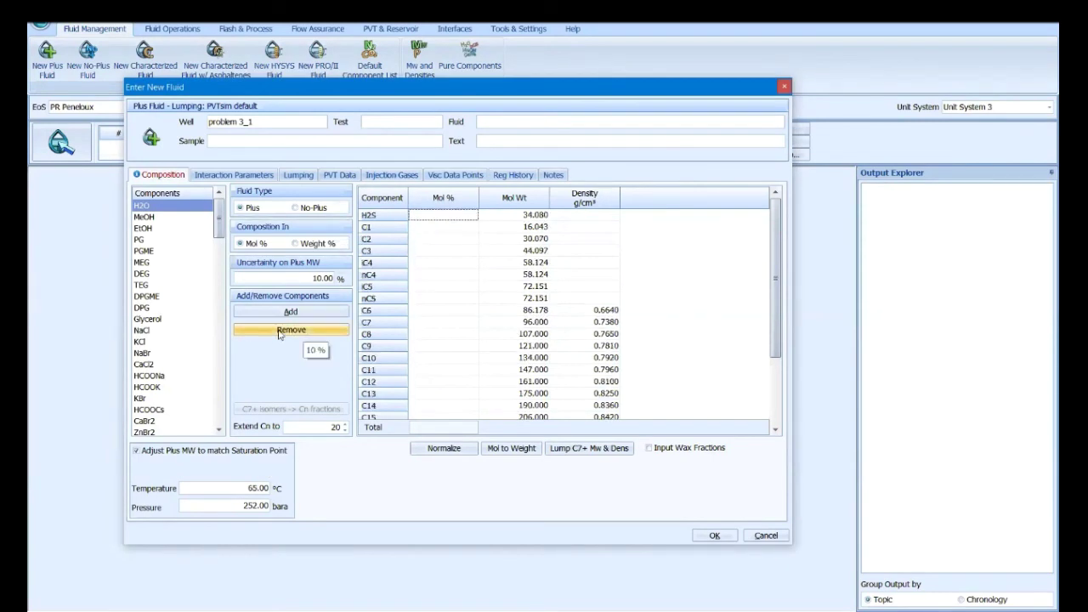
pyautogui.click(430, 216)
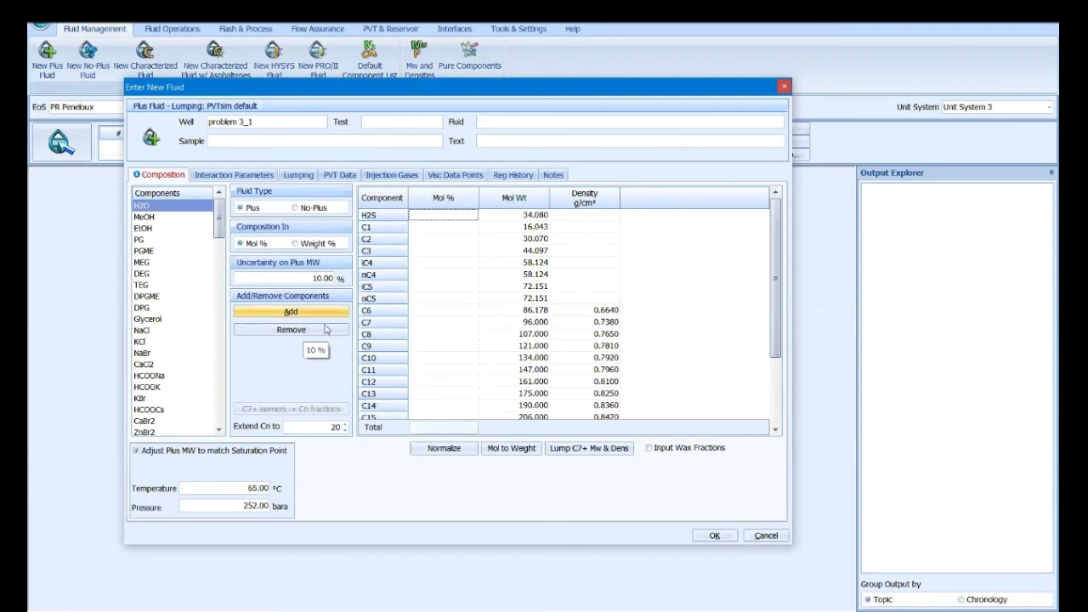
pyautogui.click(291, 329)
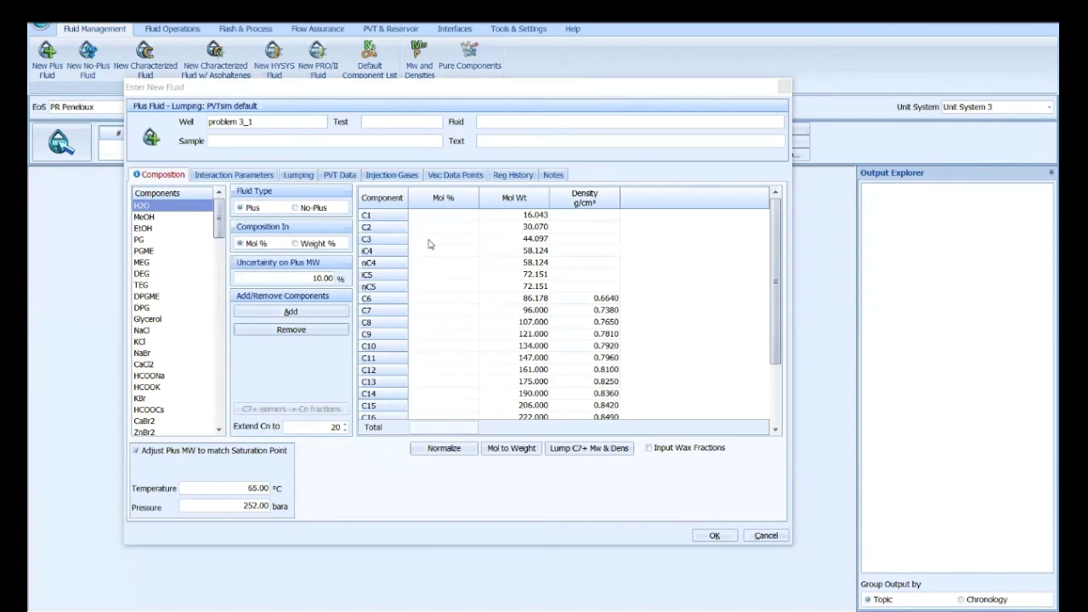
# Remove the nC5 component from the composition table, keeping iC5 for the pentanes.
pyautogui.click(417, 264)
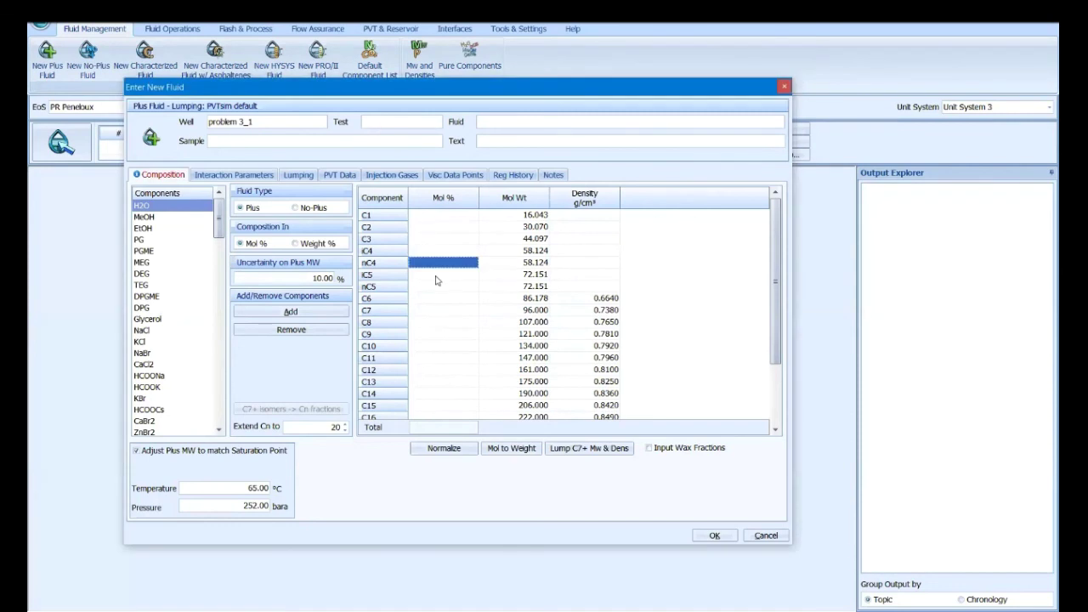
pyautogui.click(425, 291)
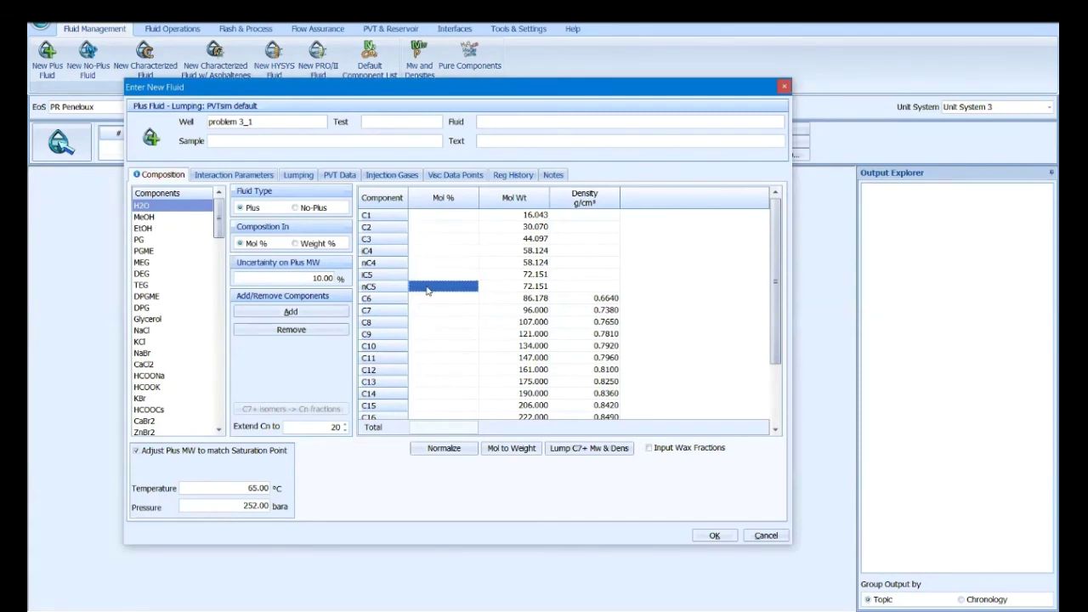
pyautogui.click(390, 290)
pyautogui.click(311, 332)
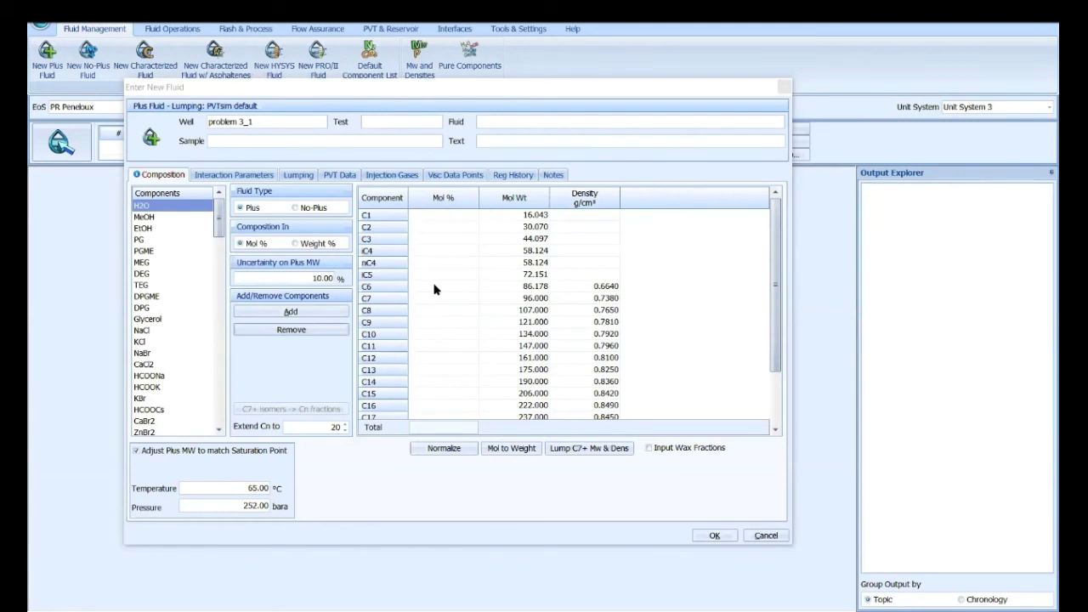
# Check the remaining components down to C20 and paste the prepared mol % values into the composition, starting at C1.
pyautogui.scroll(-2, 415, 352)
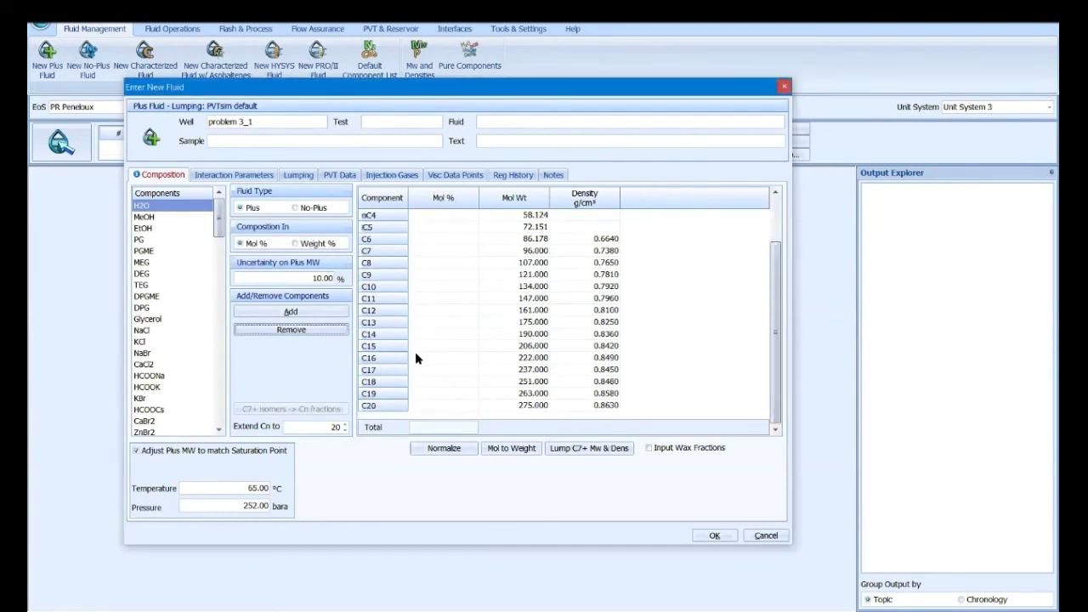
pyautogui.scroll(2, 415, 352)
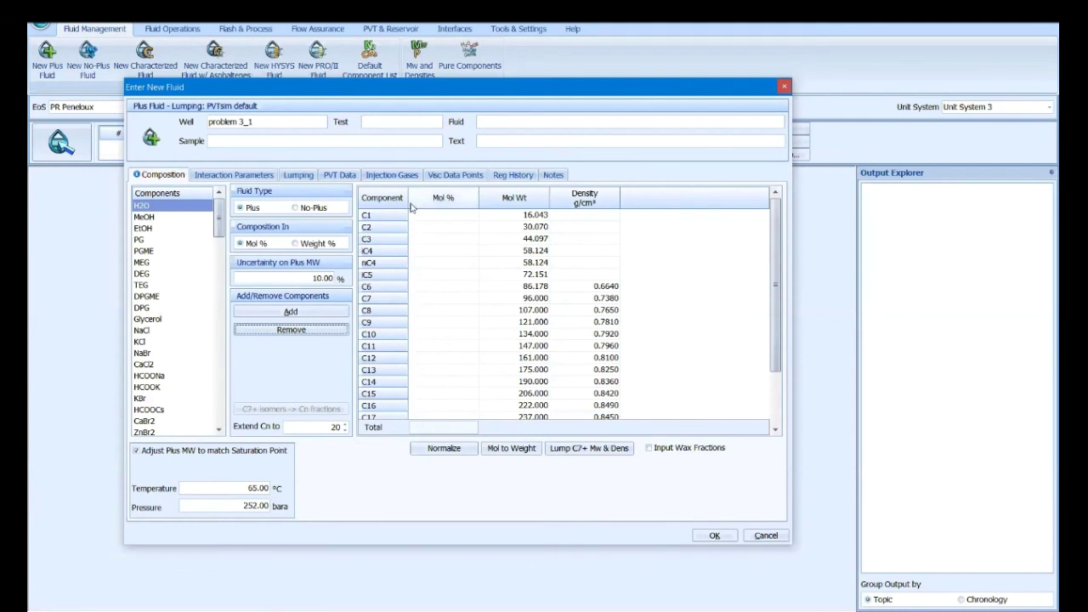
pyautogui.click(435, 257)
pyautogui.click(429, 214)
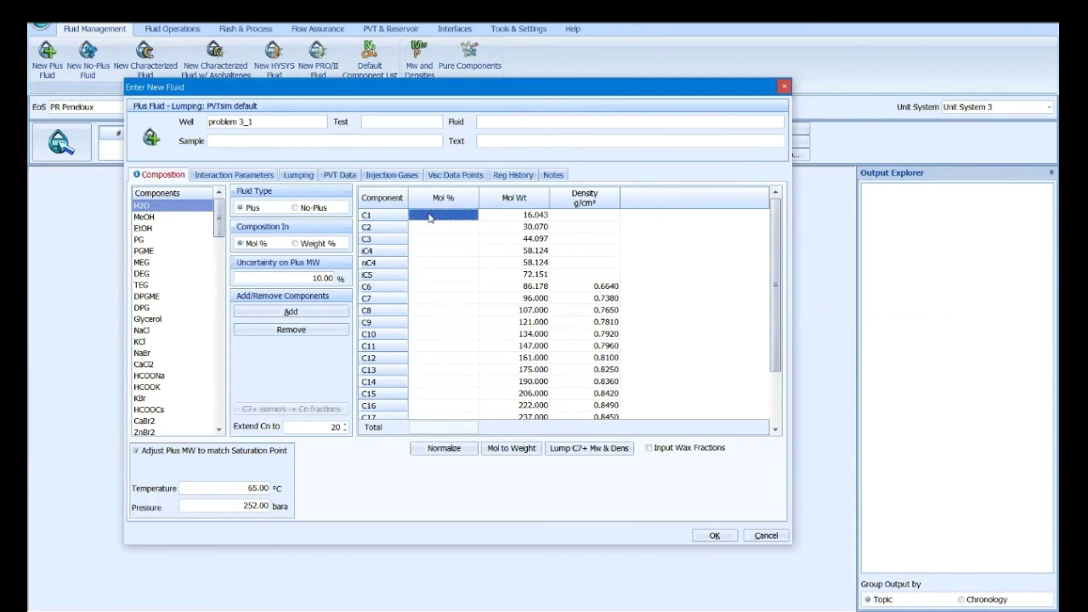
pyautogui.hotkey('ctrl', 'v')
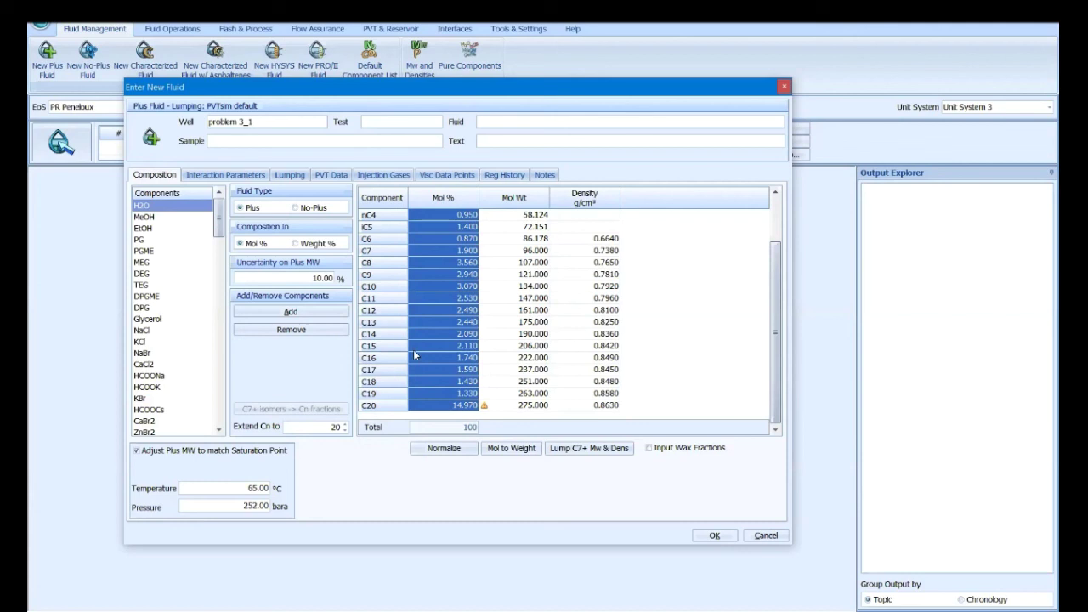
# Look through the list of available components and review the pasted mol % values from C1 to C20.
pyautogui.scroll(-10, 170, 343)
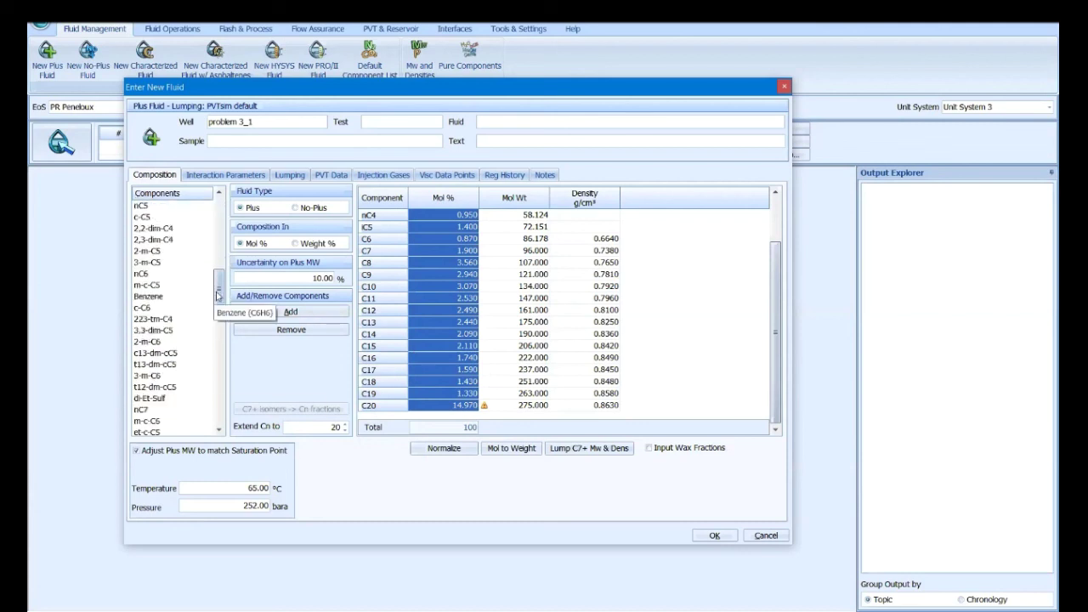
pyautogui.moveTo(217, 294); pyautogui.dragTo(221, 213)
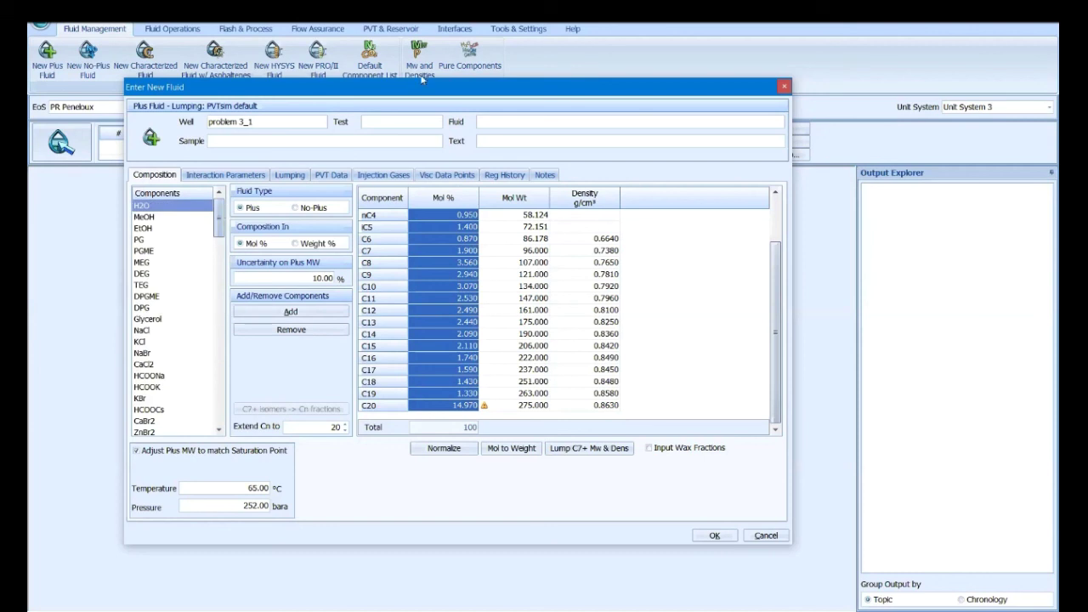
pyautogui.moveTo(412, 91); pyautogui.dragTo(398, 138)
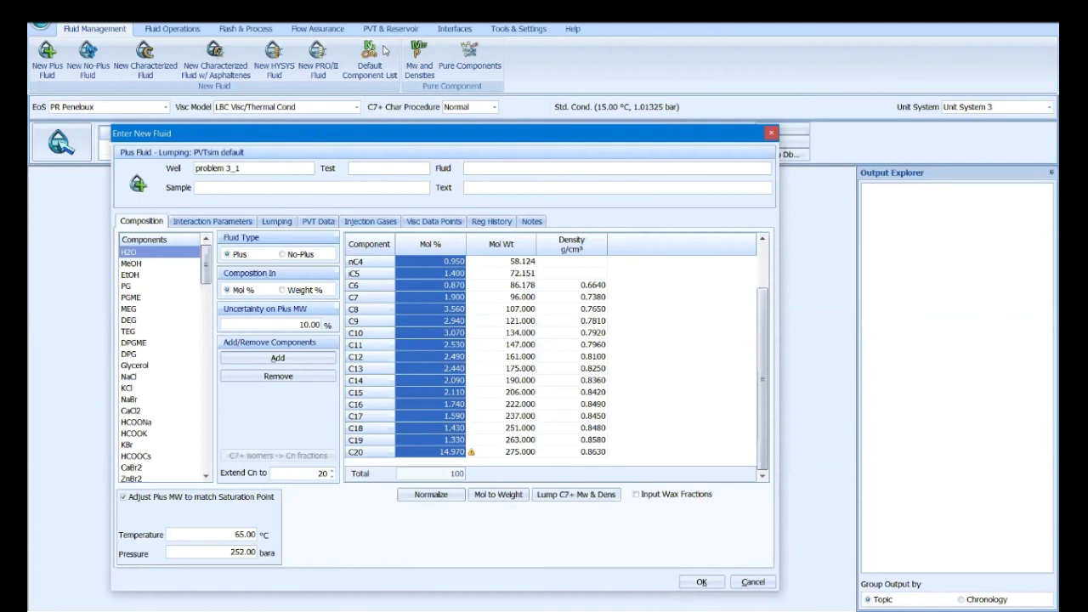
pyautogui.scroll(2, 429, 333)
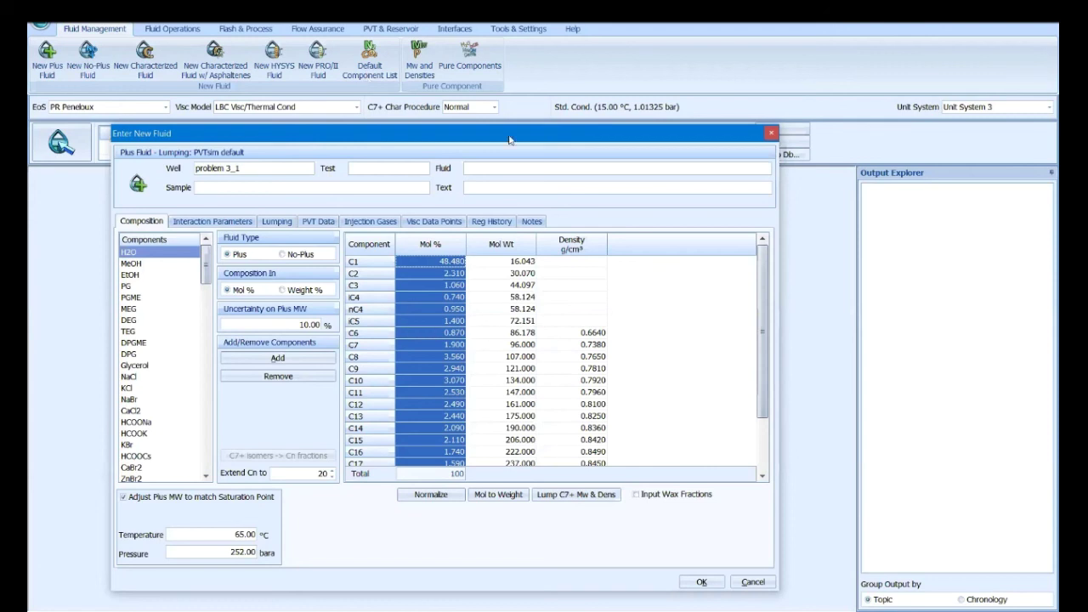
pyautogui.moveTo(510, 136); pyautogui.dragTo(502, 78)
pyautogui.scroll(-2, 646, 340)
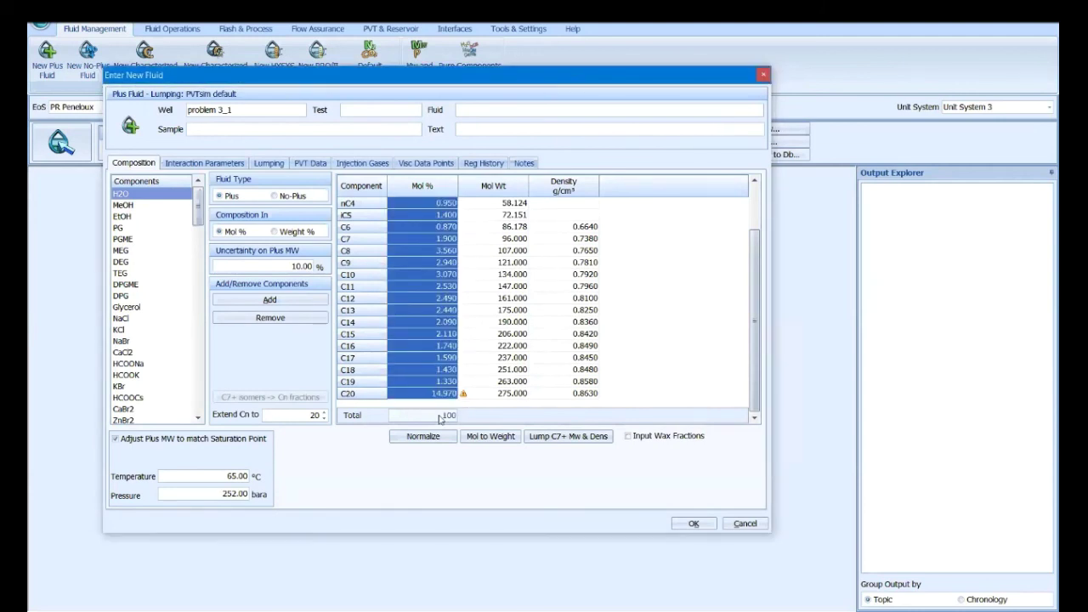
pyautogui.moveTo(464, 396)
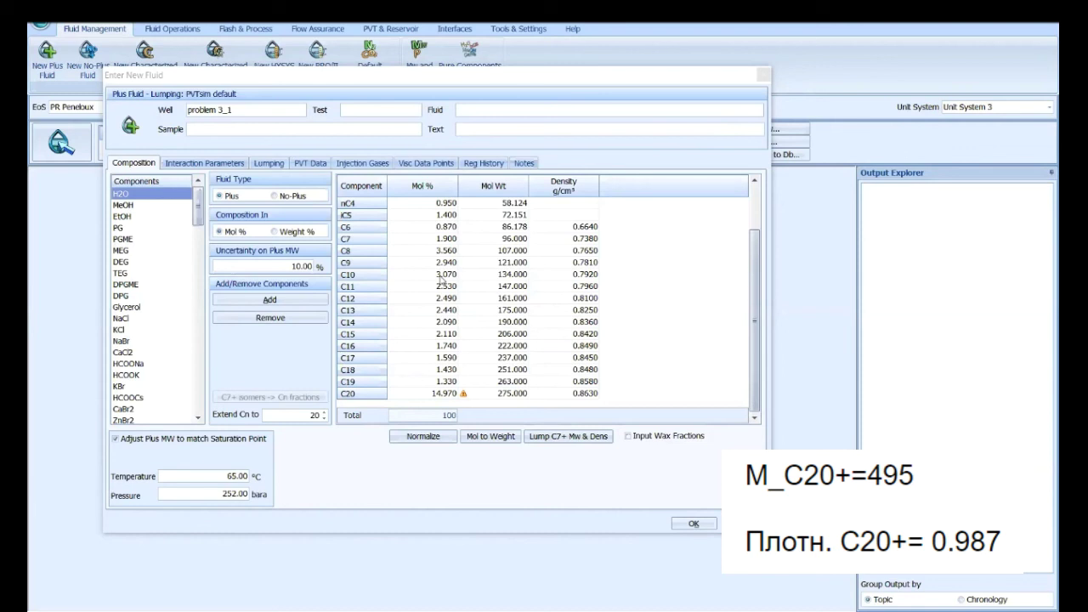
# Set the C20 plus fraction's molecular weight to 495 and its density to 0.987 g/cm³.
pyautogui.click(441, 280)
pyautogui.click(508, 393)
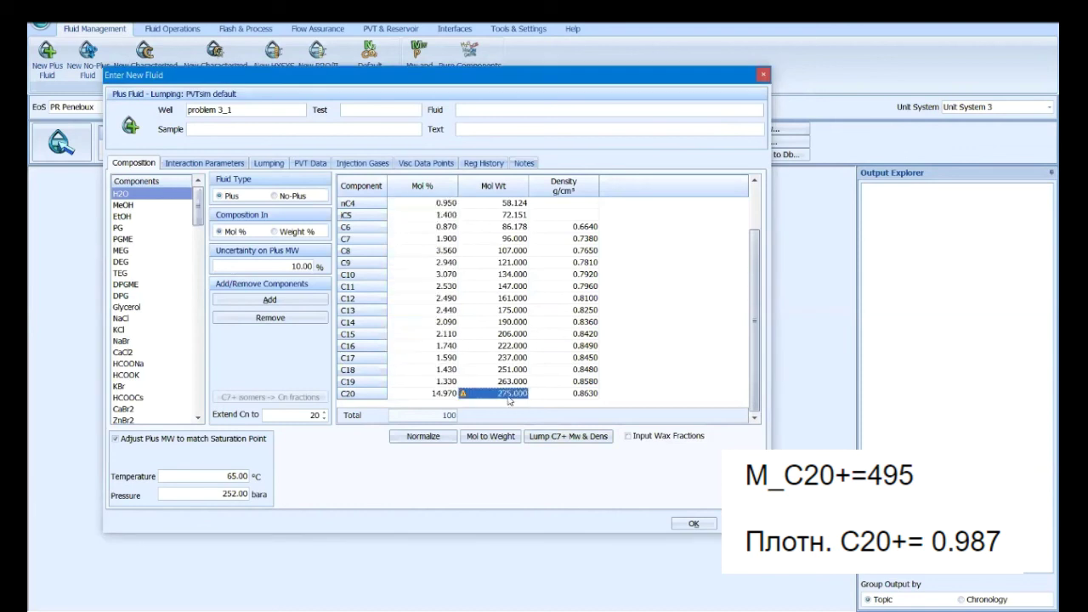
pyautogui.write('495')
pyautogui.press('Return')
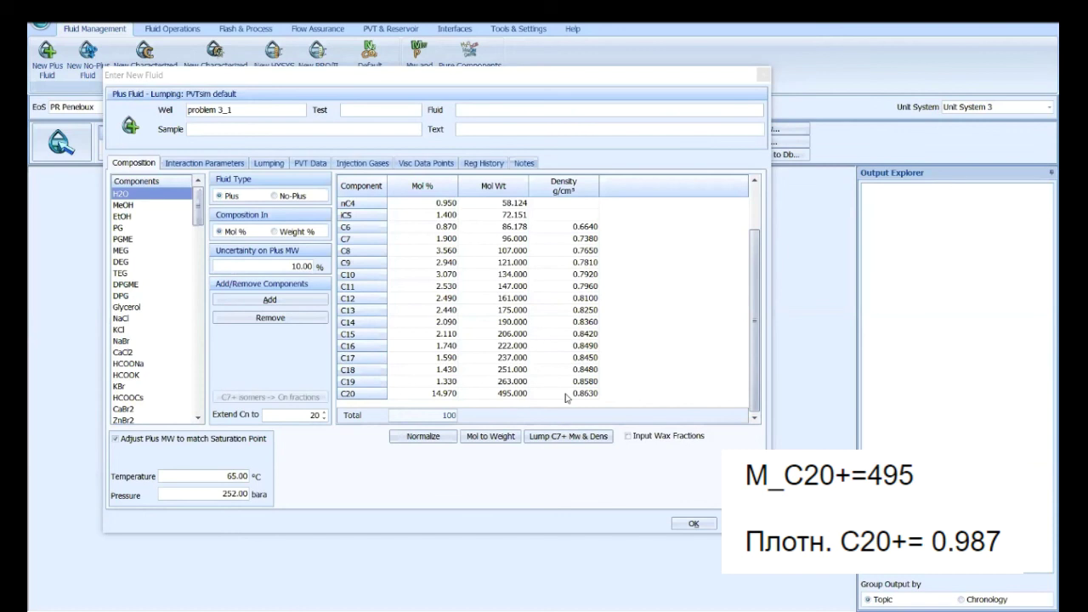
pyautogui.click(550, 395)
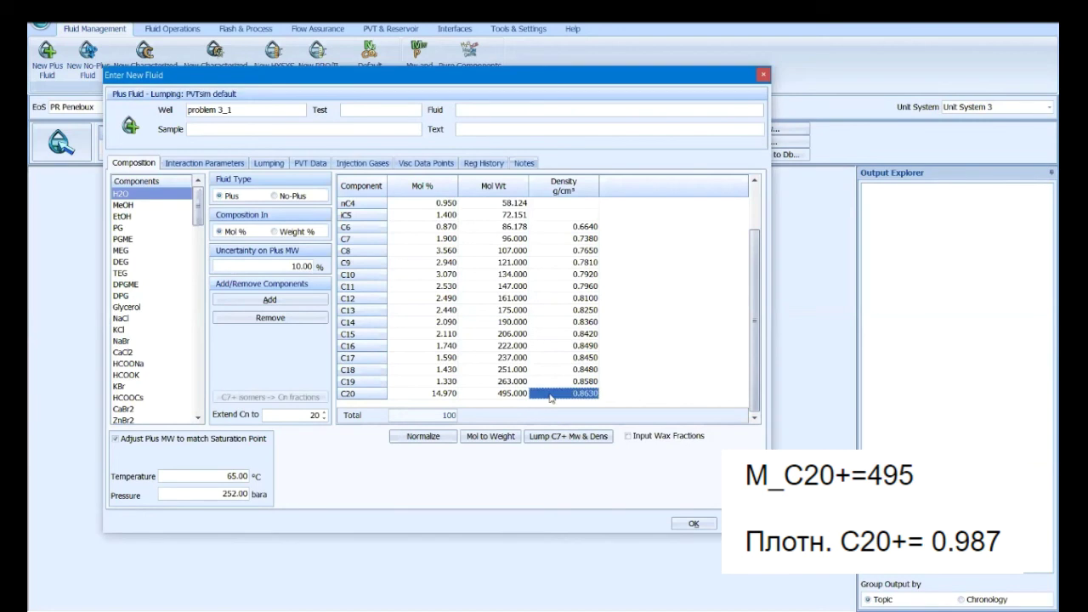
pyautogui.write('0.987')
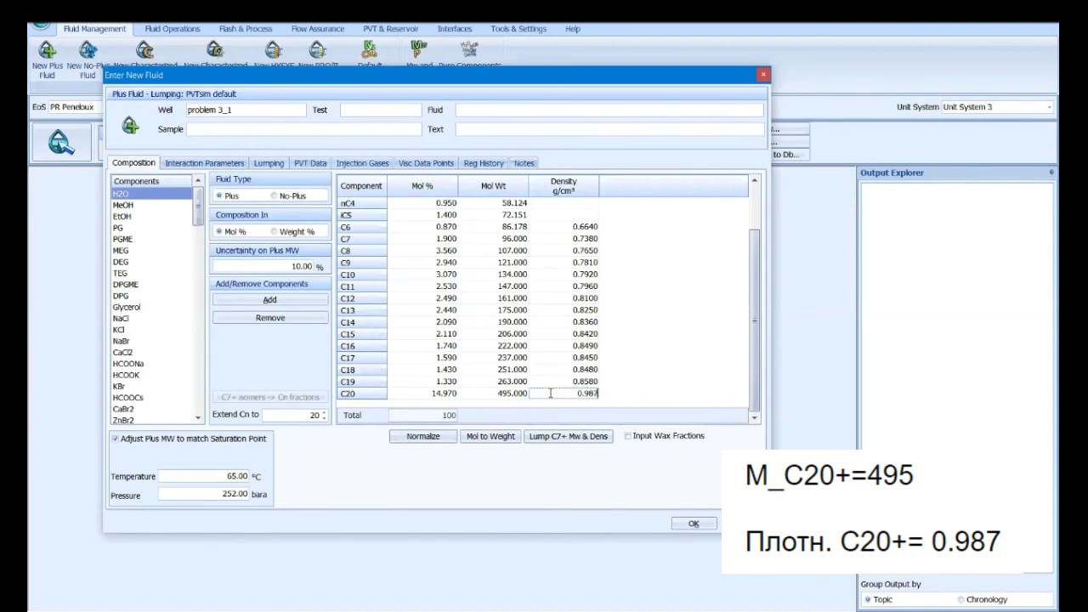
pyautogui.click(552, 381)
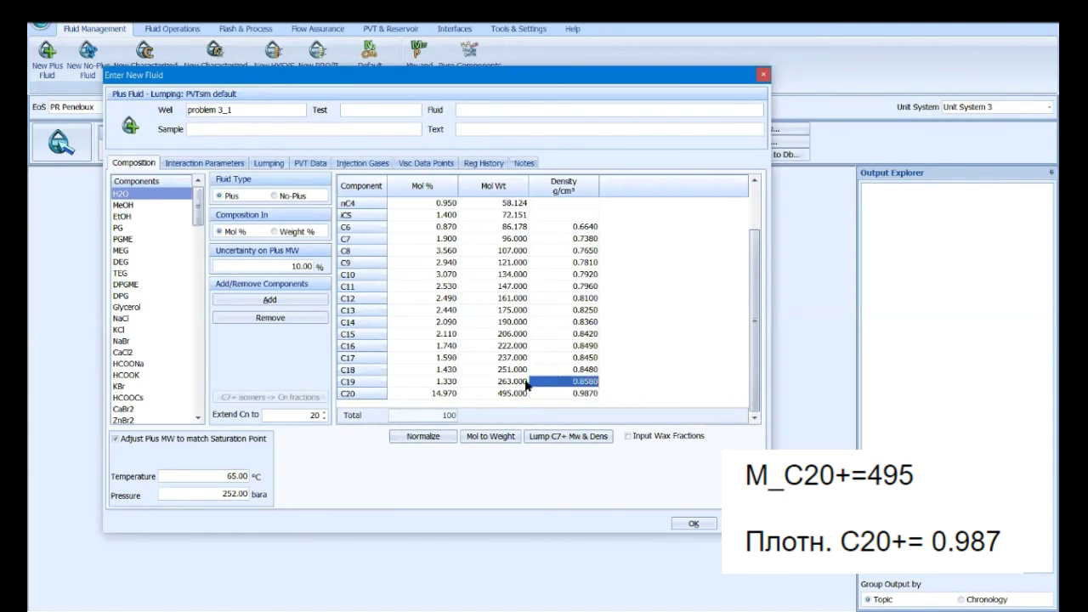
pyautogui.moveTo(434, 398); pyautogui.dragTo(560, 404)
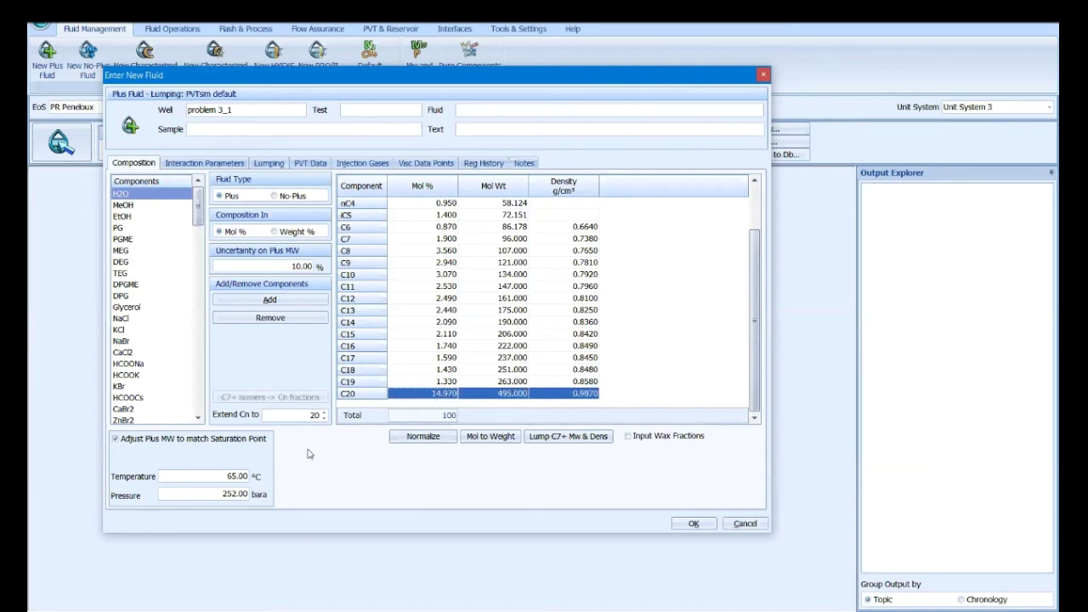
# Add the finished plus fluid to the database and view its characterized composition with the lumped heavy fractions.
pyautogui.click(695, 523)
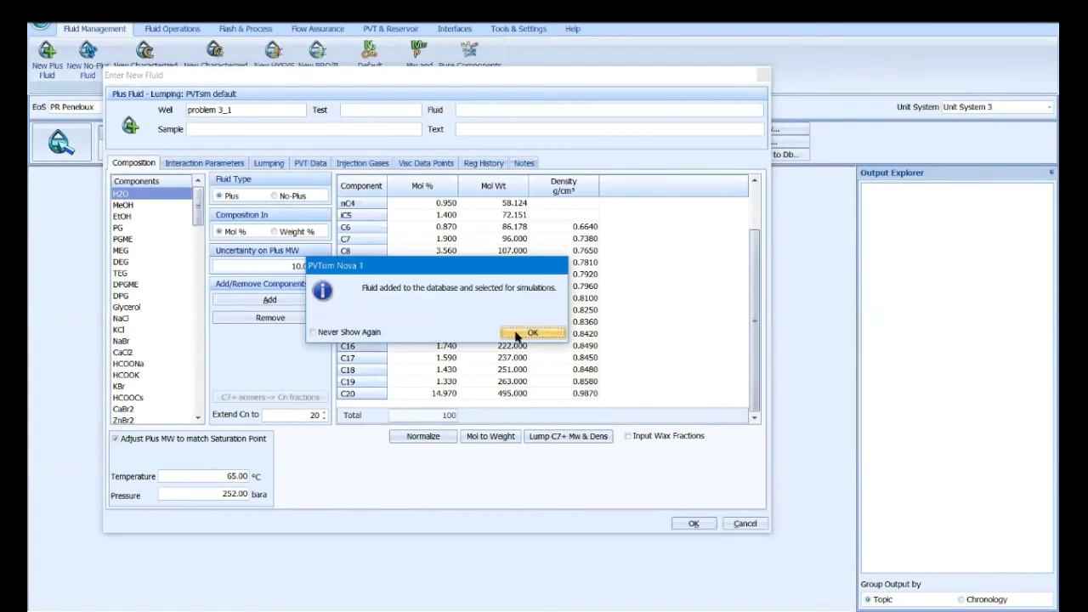
pyautogui.click(532, 332)
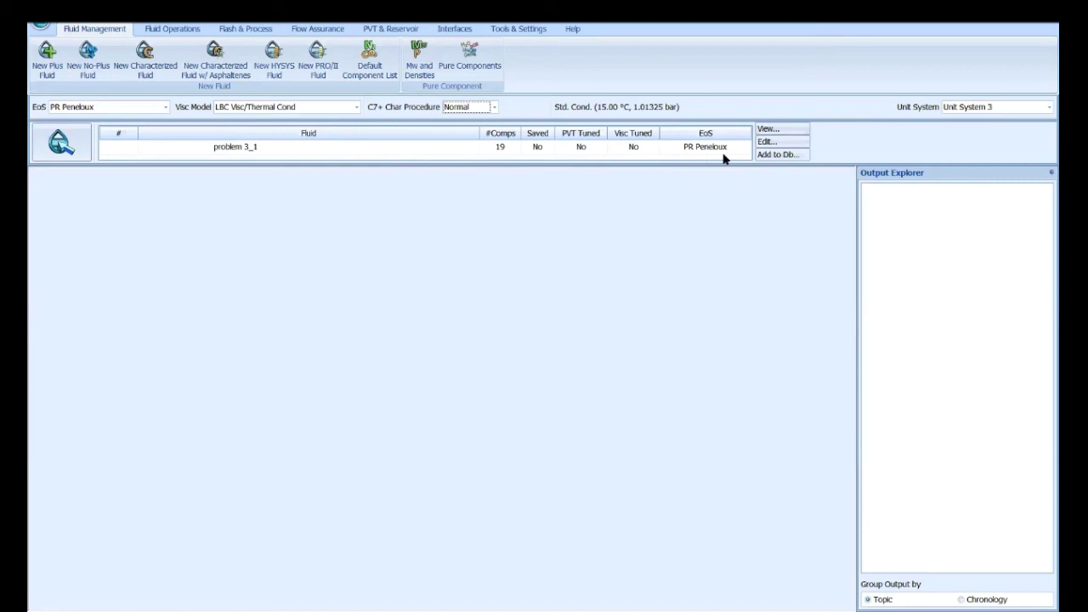
pyautogui.click(770, 127)
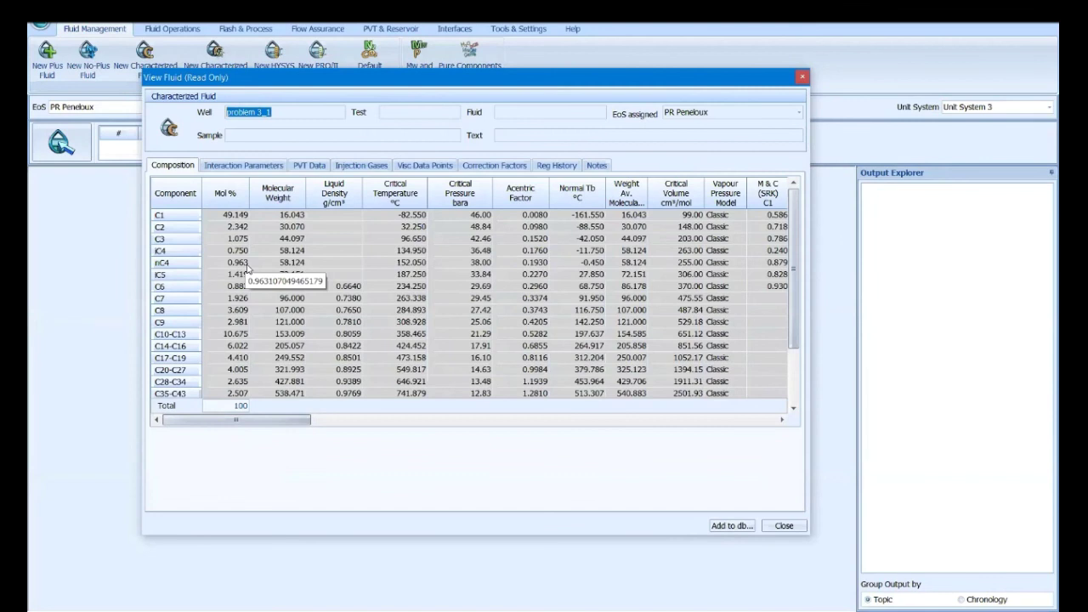
pyautogui.scroll(-2, 182, 229)
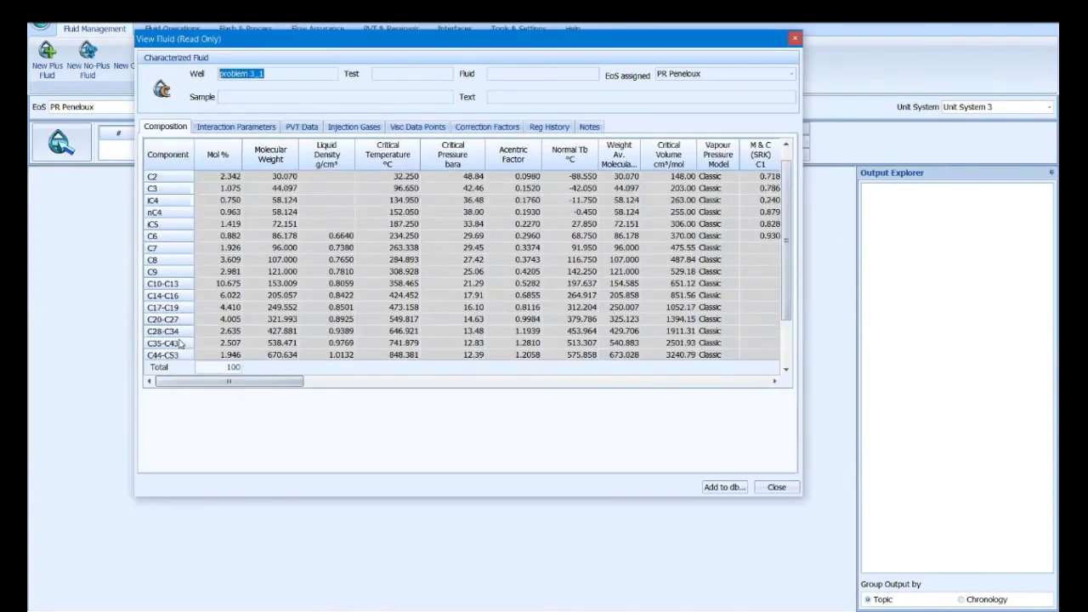
# Review the characterized composition of problem 3_1 down to the heaviest lumped fraction.
pyautogui.scroll(-1, 180, 343)
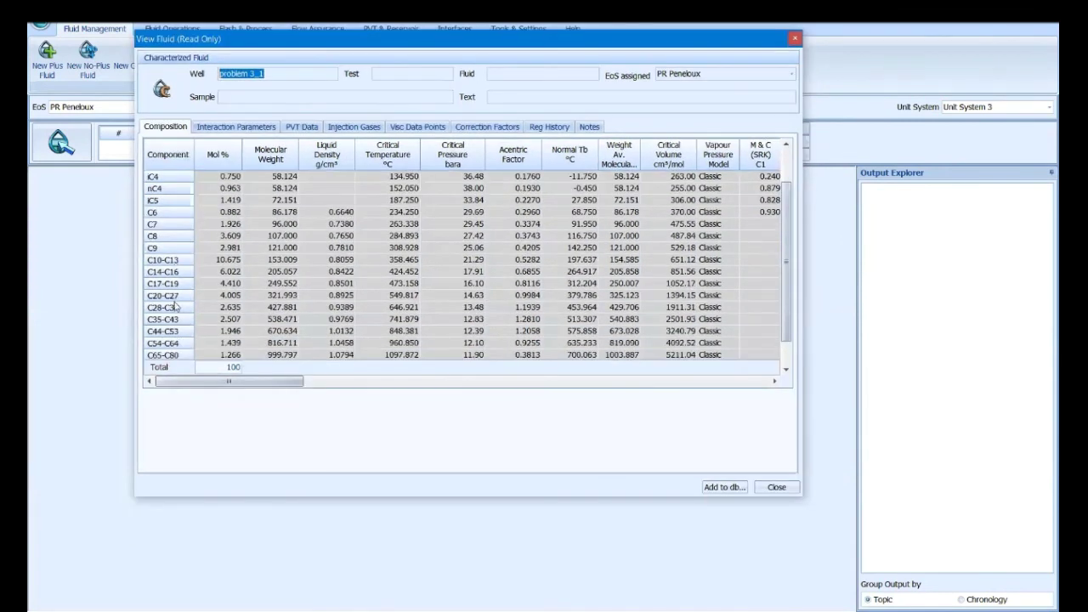
pyautogui.scroll(-1, 175, 349)
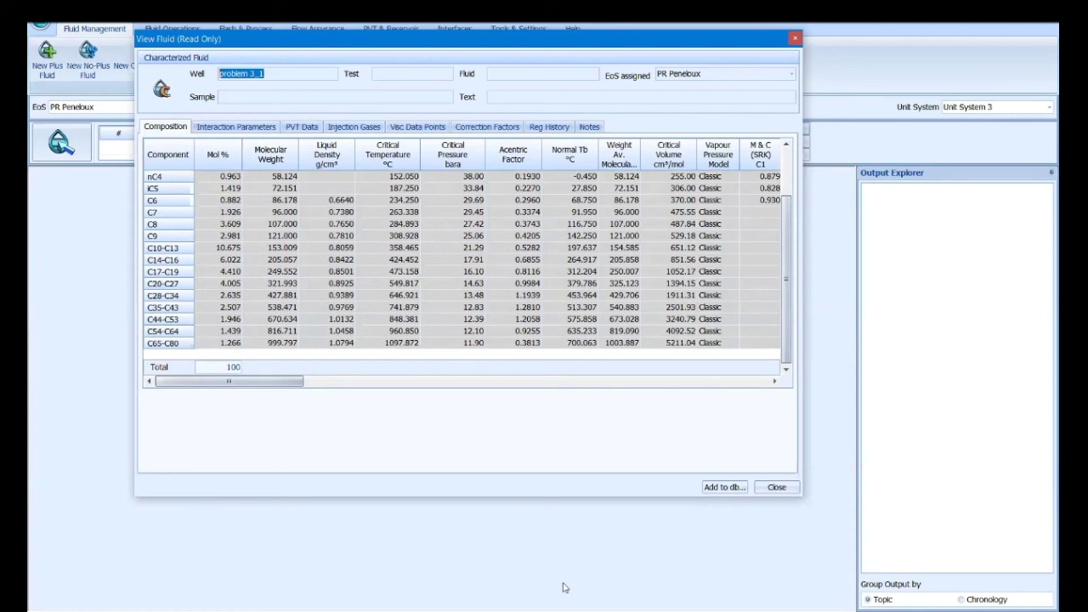
pyautogui.click(563, 587)
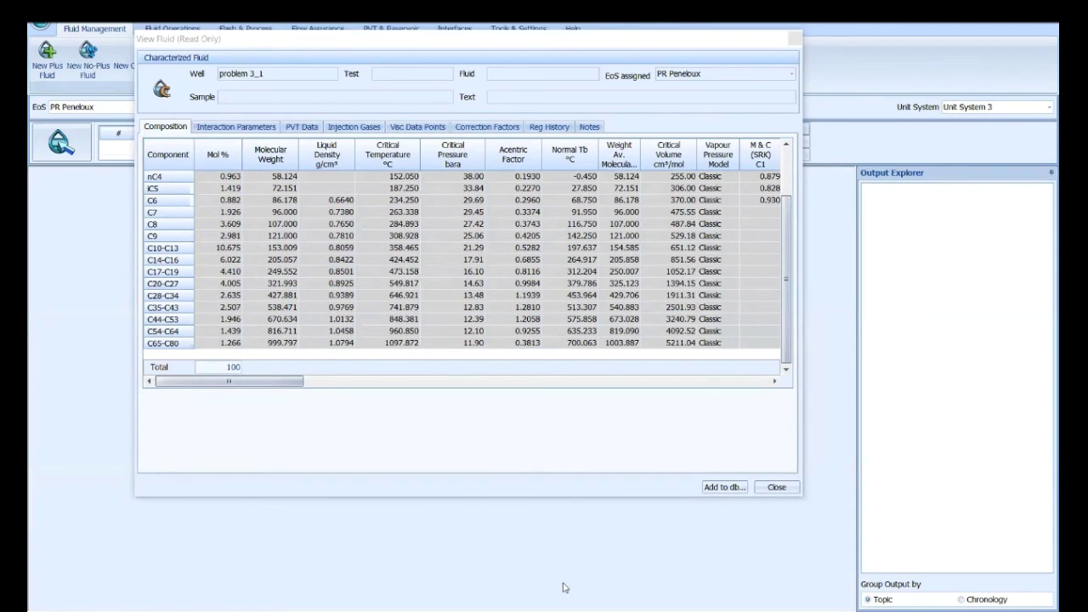
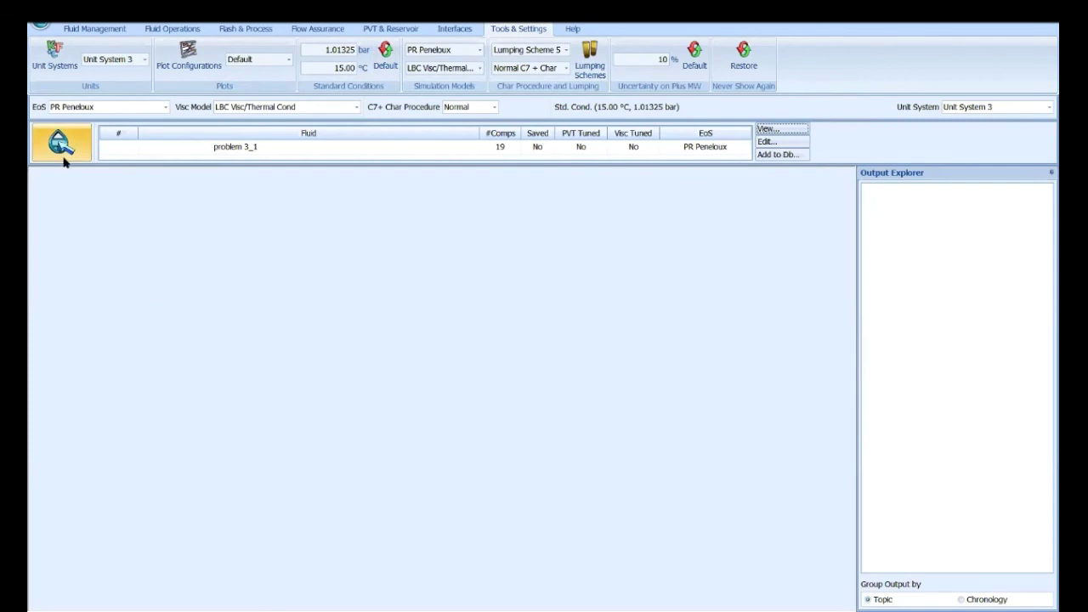
# Start a new plus fluid with problem 3_1 as the well and test as the test name.
pyautogui.click(88, 30)
pyautogui.click(53, 52)
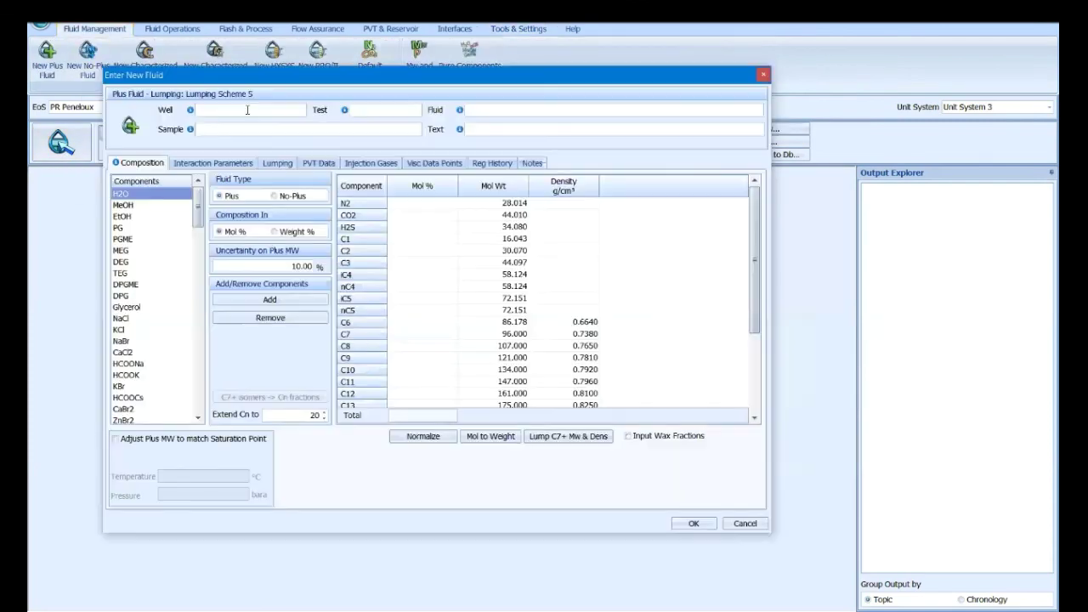
pyautogui.write('problem 3_l')
pyautogui.click(364, 109)
pyautogui.write('test')
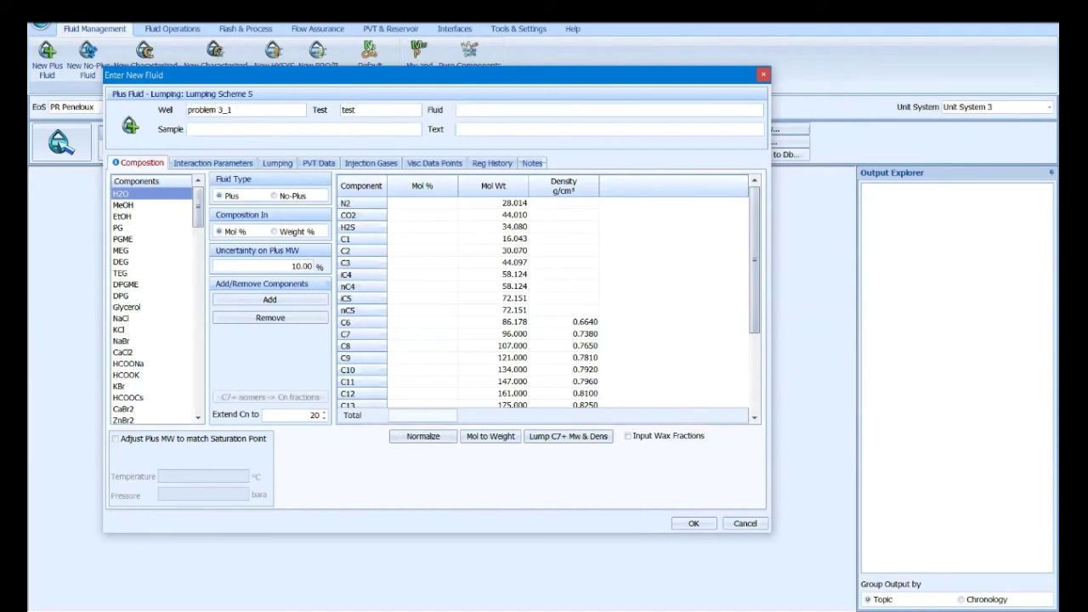
# Remove N2, CO2, H2S and nC5 from the new fluid's component list.
pyautogui.click(420, 207)
pyautogui.moveTo(405, 213); pyautogui.dragTo(387, 247)
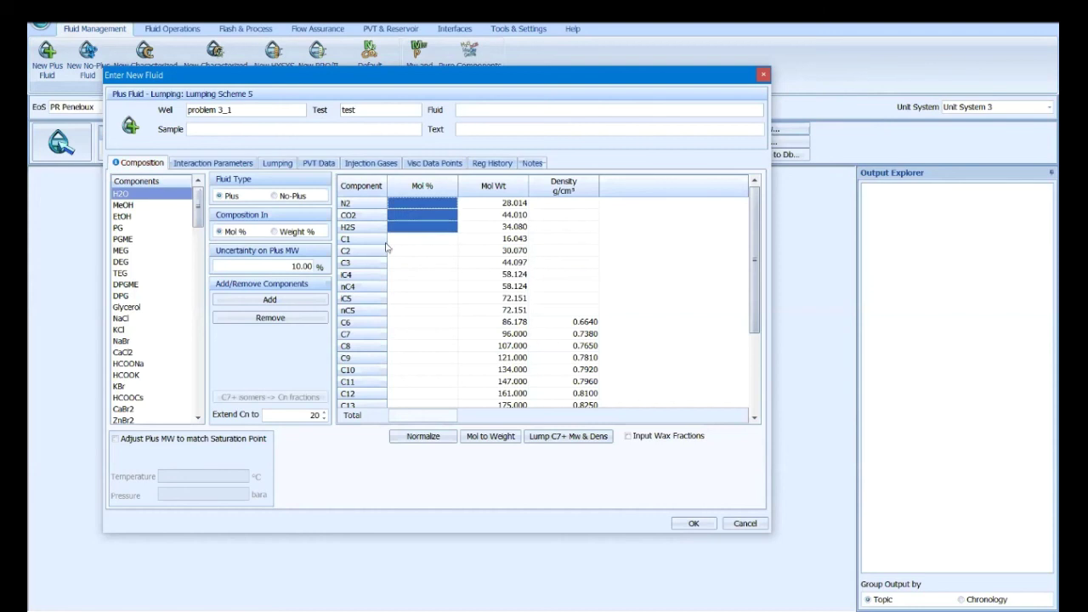
pyautogui.click(298, 317)
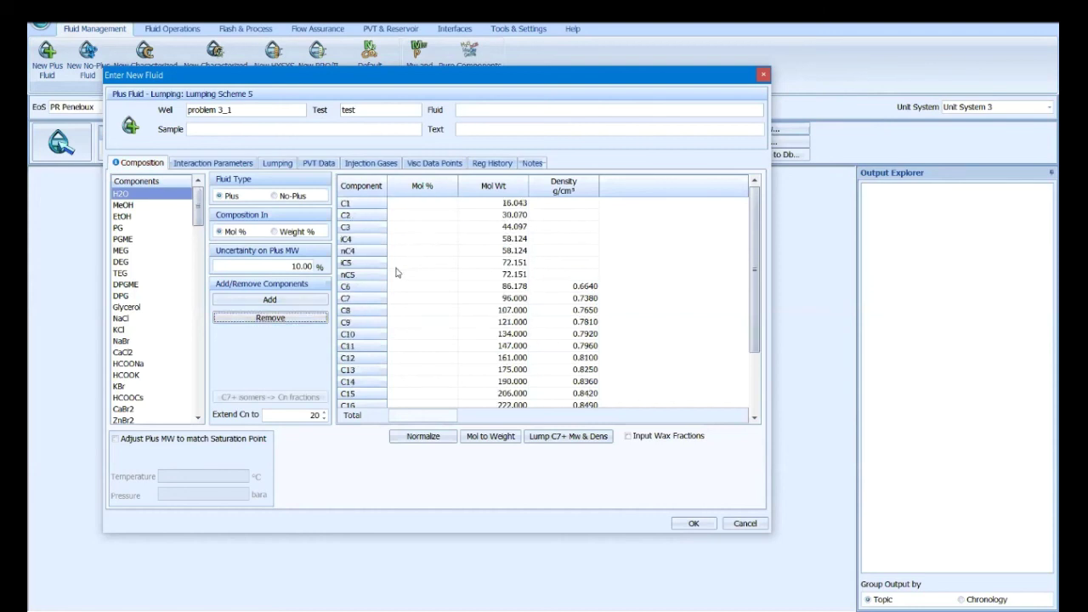
pyautogui.click(395, 275)
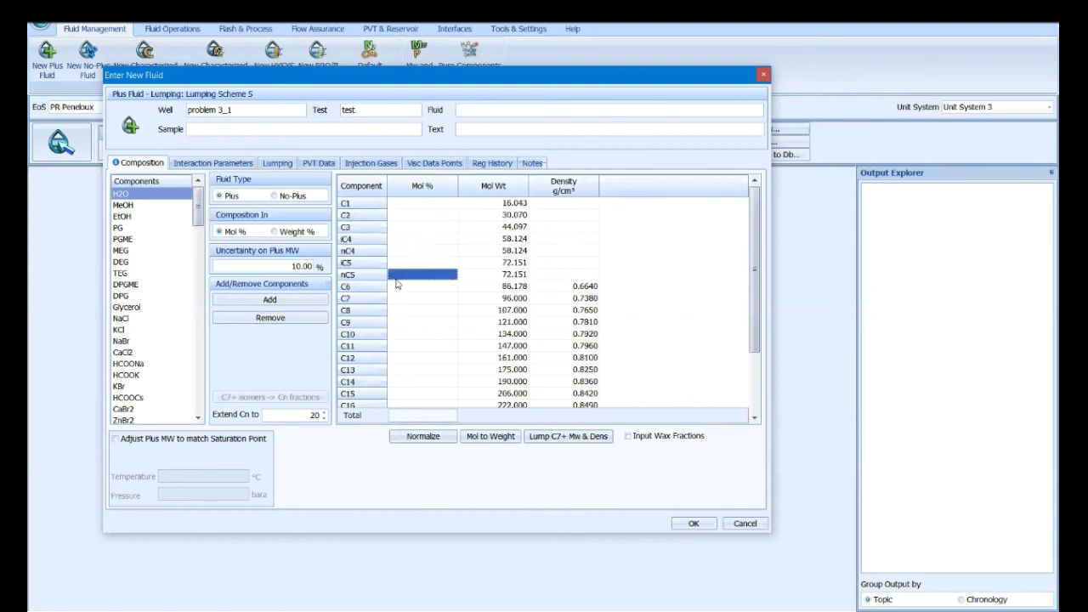
pyautogui.click(304, 319)
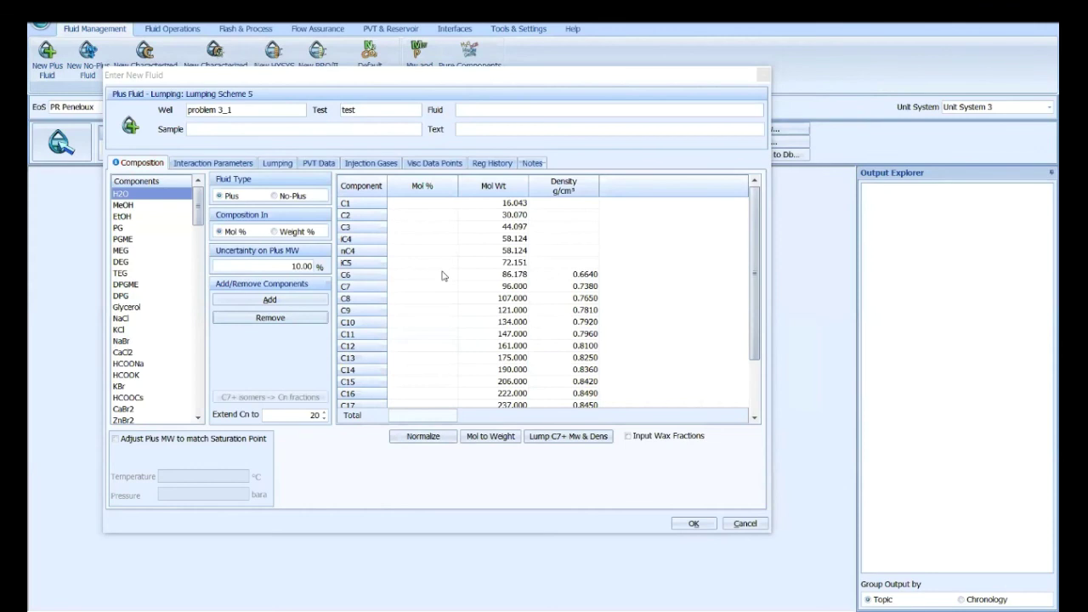
# Paste the prepared mol % values from C1 to C20 and set C20's molecular weight to 495 and density to 0.987 g/cm³.
pyautogui.hotkey('ctrl', 'v')
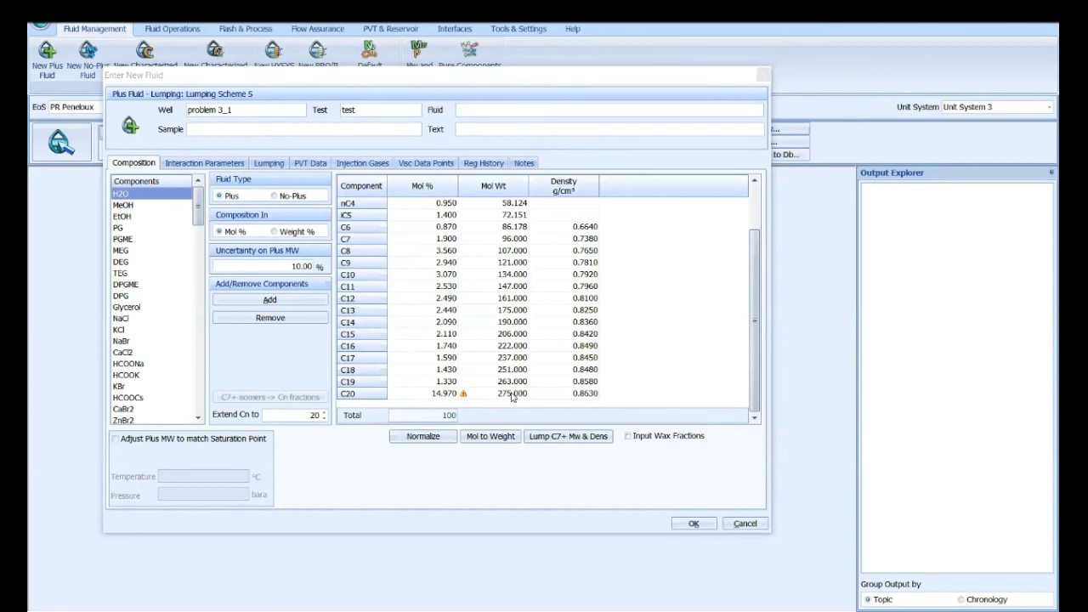
pyautogui.click(511, 397)
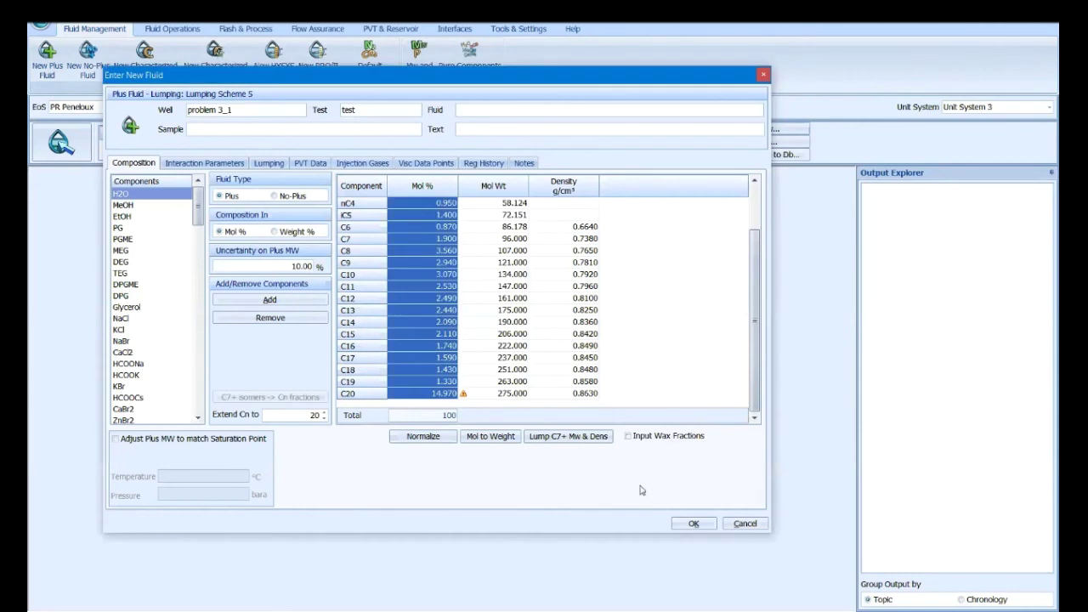
pyautogui.write('495')
pyautogui.click(598, 400)
pyautogui.click(517, 274)
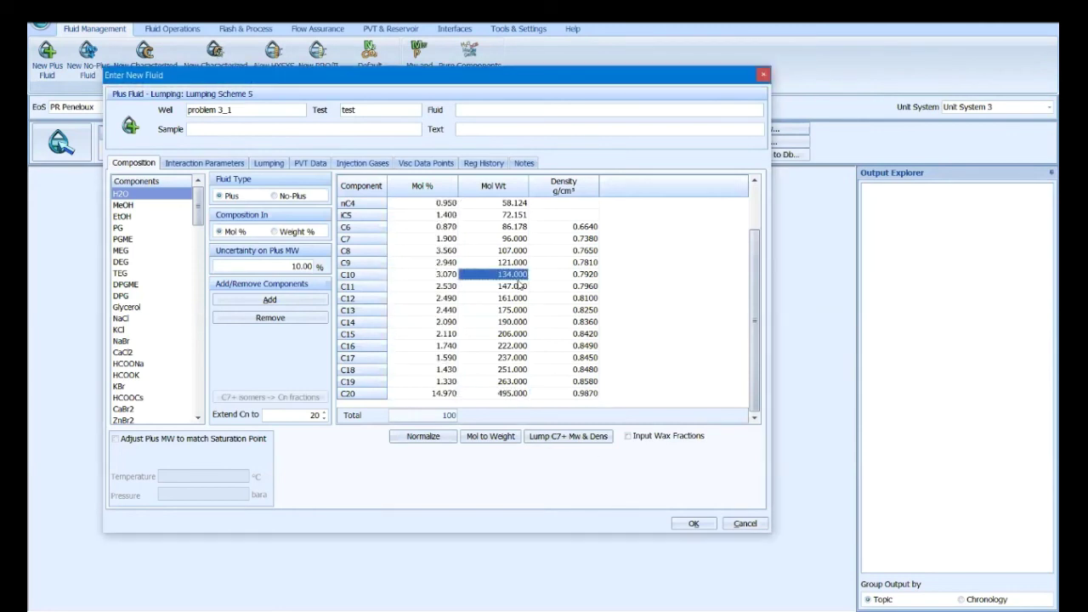
# Enable adjusting the plus molecular weight to match a saturation point of 65 °C and 252 bara, and accept the fluid.
pyautogui.click(153, 439)
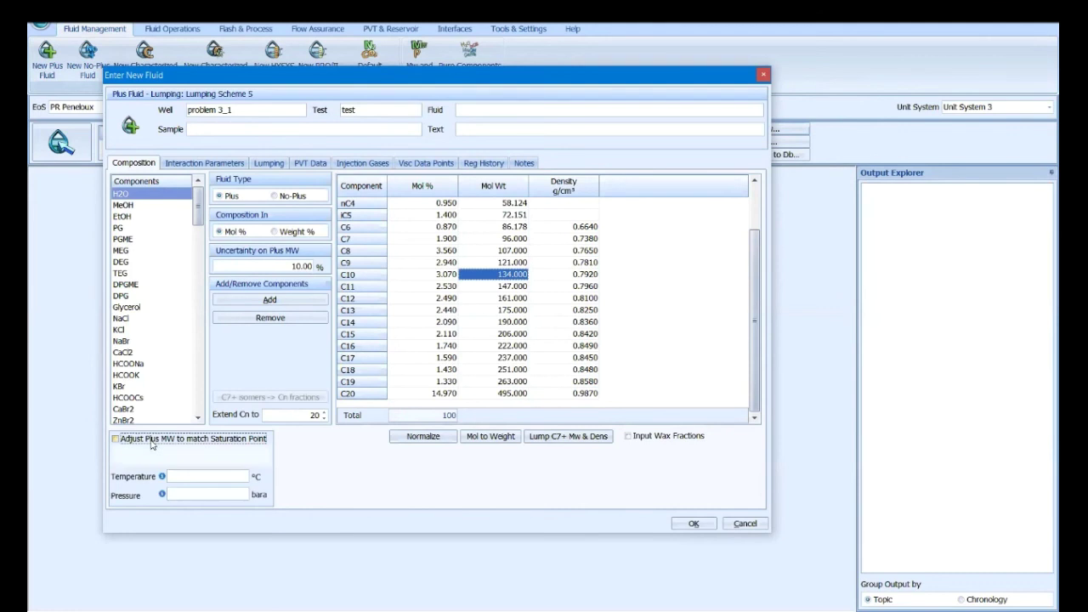
pyautogui.click(221, 477)
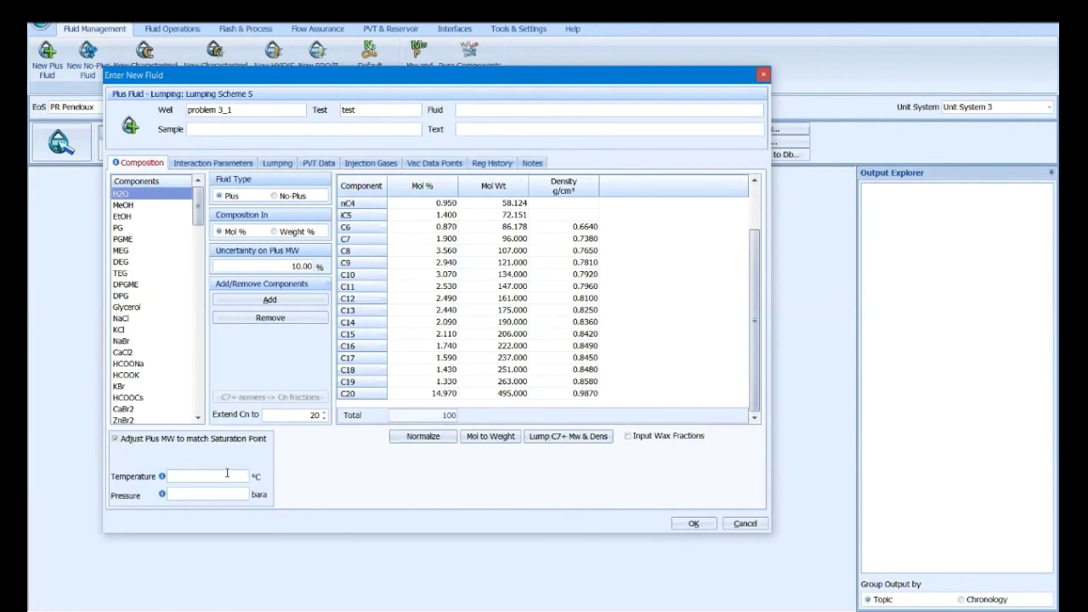
pyautogui.write('65')
pyautogui.click(213, 491)
pyautogui.write('252')
pyautogui.click(186, 477)
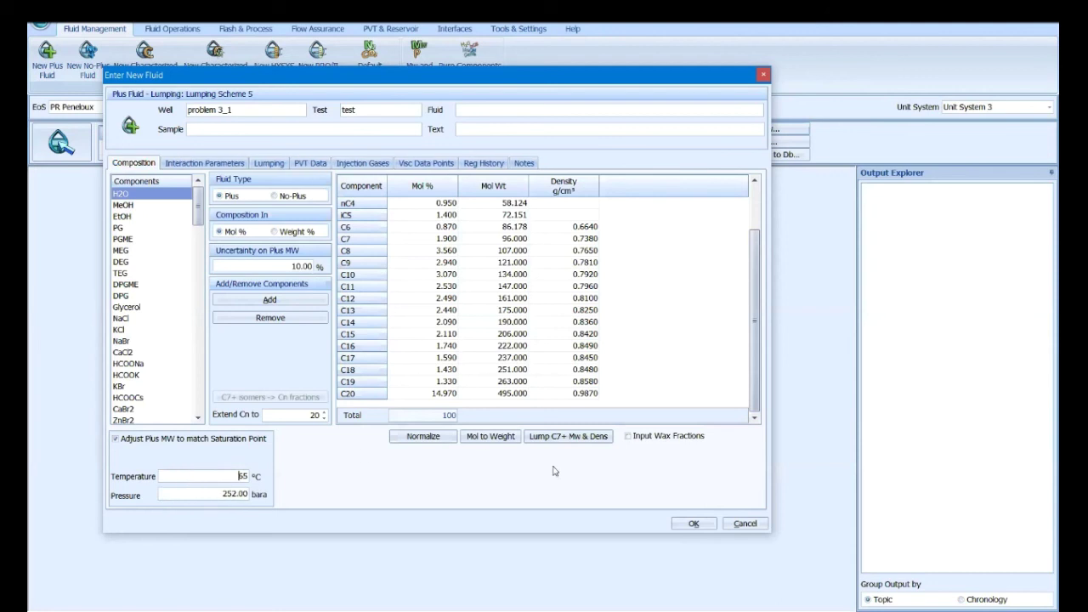
pyautogui.click(690, 523)
pyautogui.press('Return')
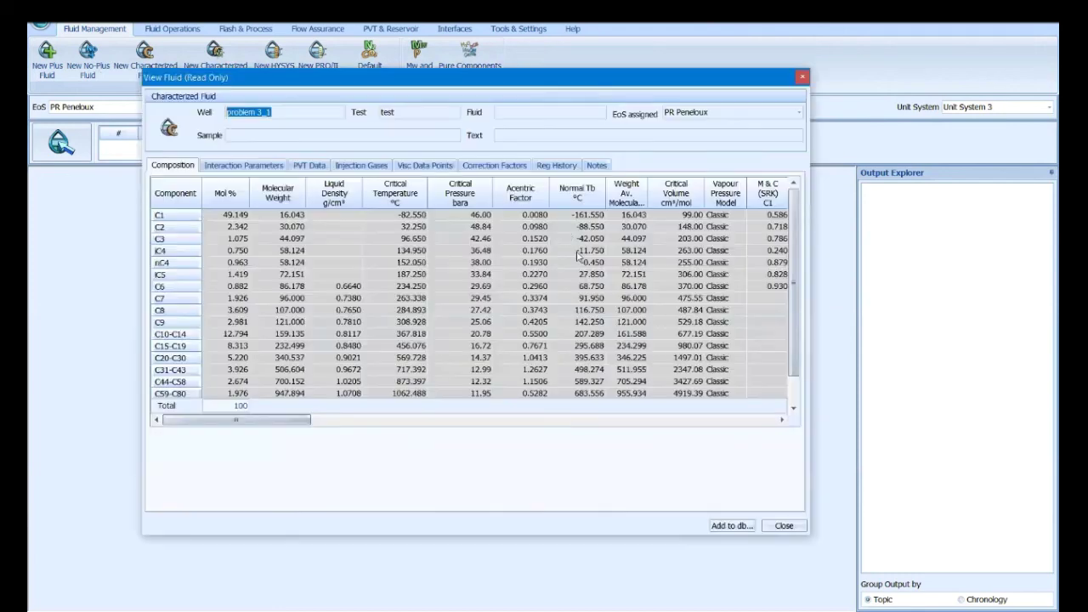
# View the characterized composition of the test fluid and go through its lumped C7+ fractions down to C59-C80.
pyautogui.click(765, 130)
pyautogui.scroll(-1, 344, 317)
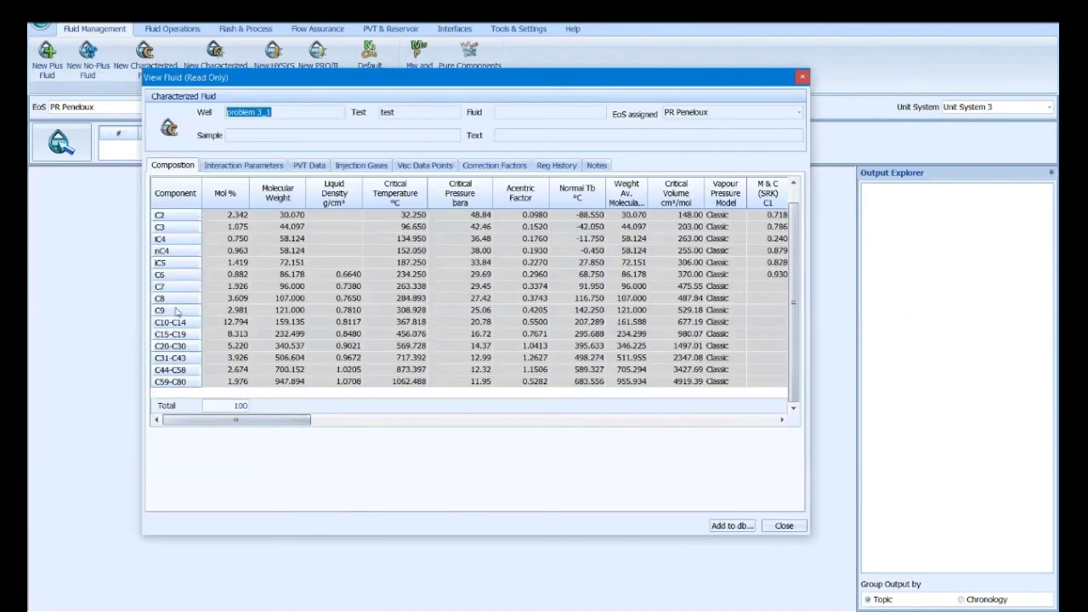
pyautogui.click(210, 293)
pyautogui.click(214, 288)
pyautogui.click(233, 294)
pyautogui.press('Down')
pyautogui.press('Down')
pyautogui.press('Down')
pyautogui.press('Down')
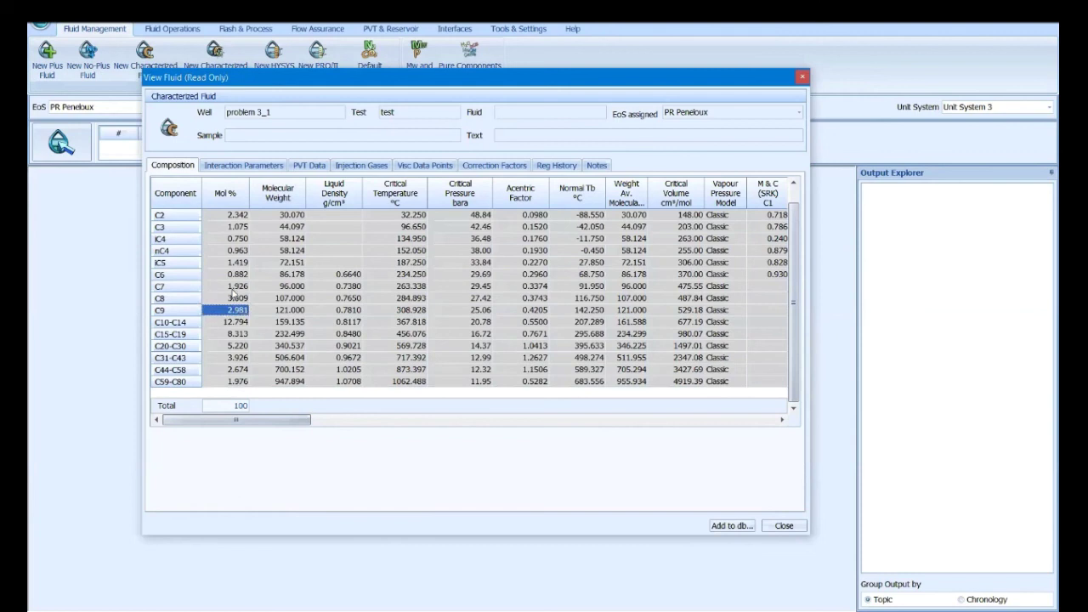
pyautogui.press('Down')
pyautogui.press('Down')
pyautogui.press('Down')
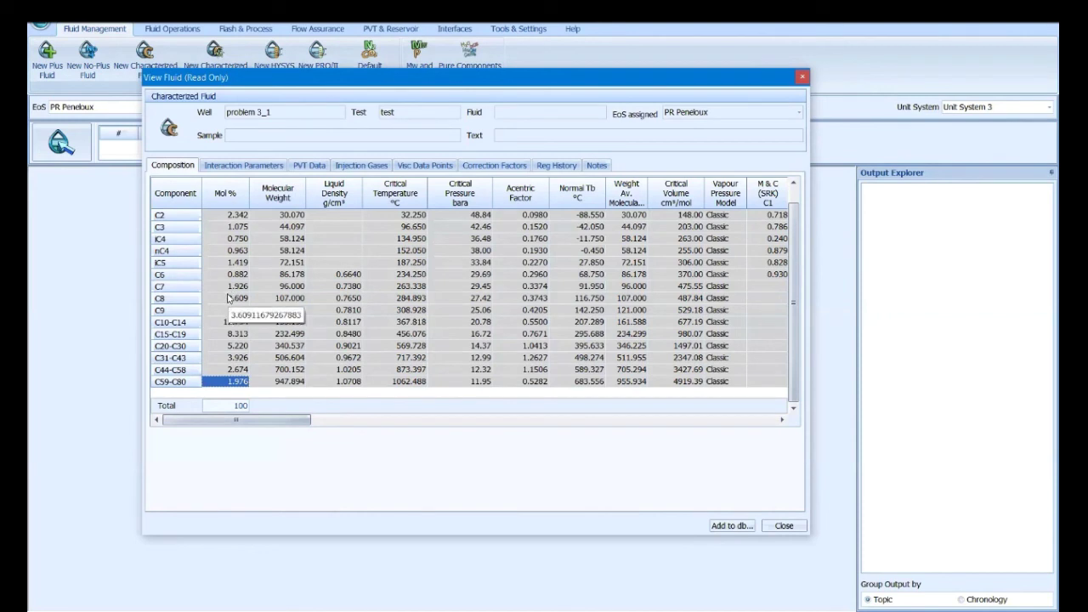
pyautogui.click(802, 77)
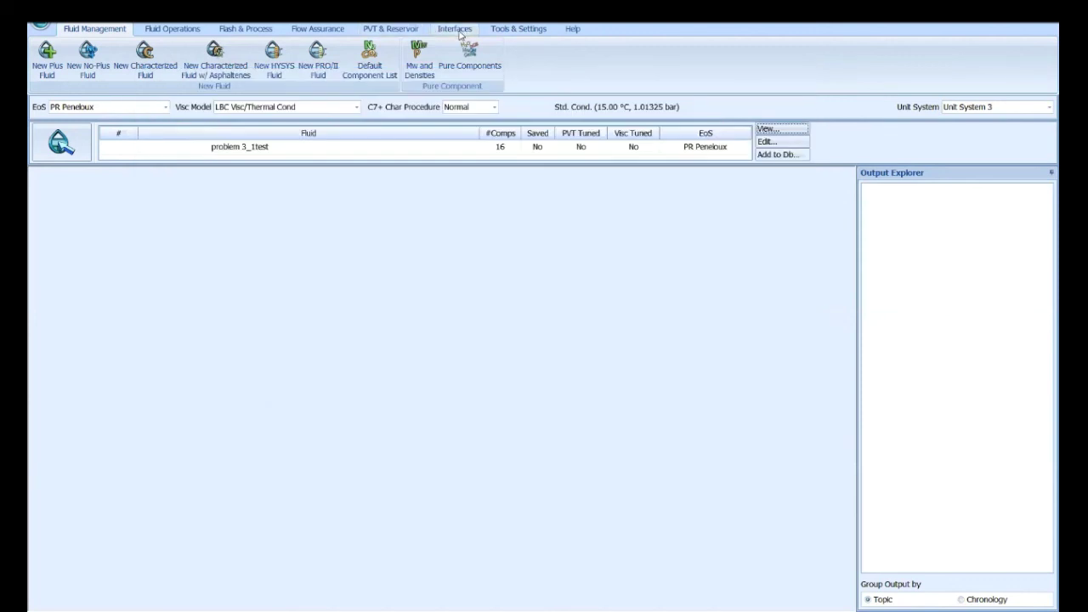
# Add another lumping scheme with three C7+ fractions.
pyautogui.click(517, 29)
pyautogui.click(549, 55)
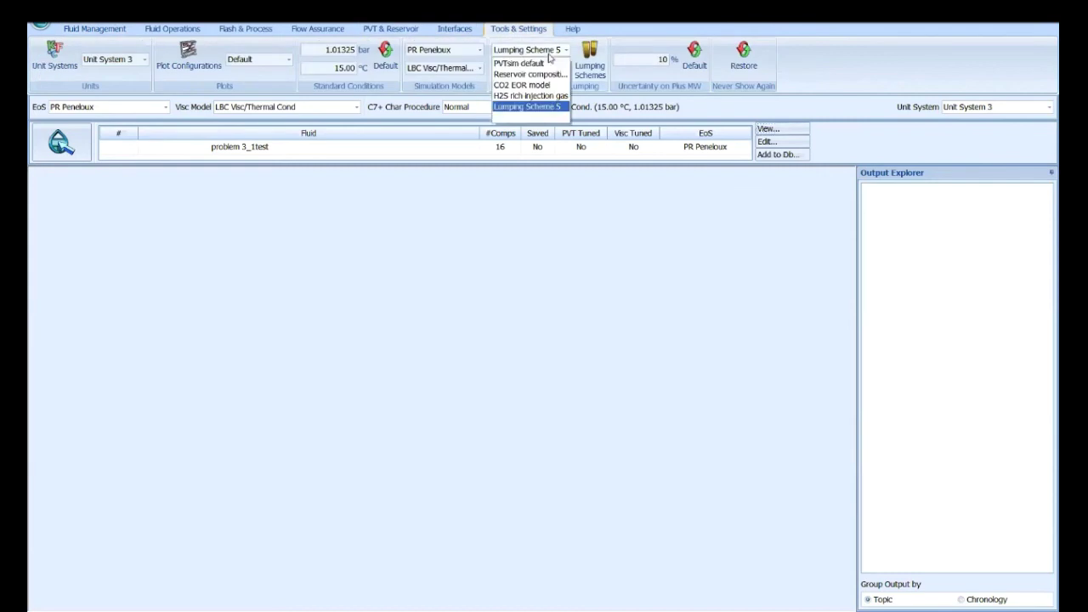
pyautogui.click(590, 61)
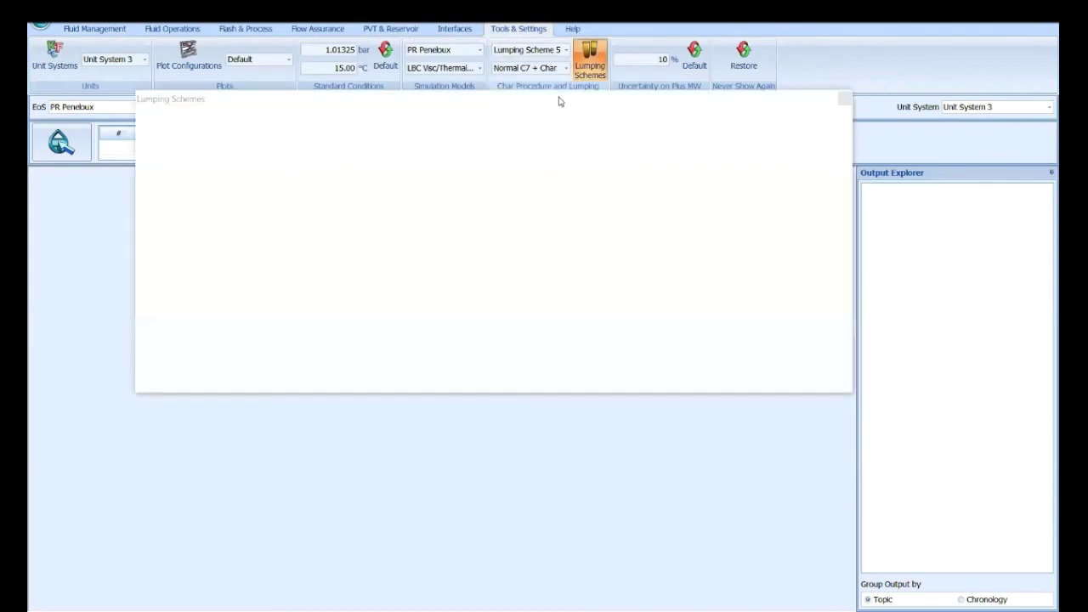
pyautogui.click(256, 348)
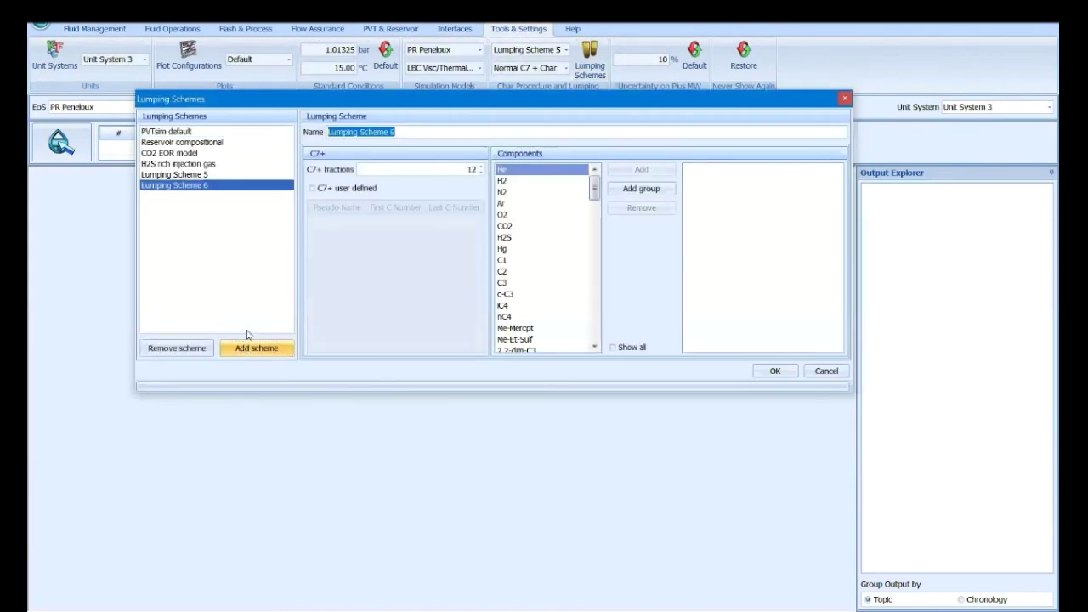
pyautogui.click(481, 167)
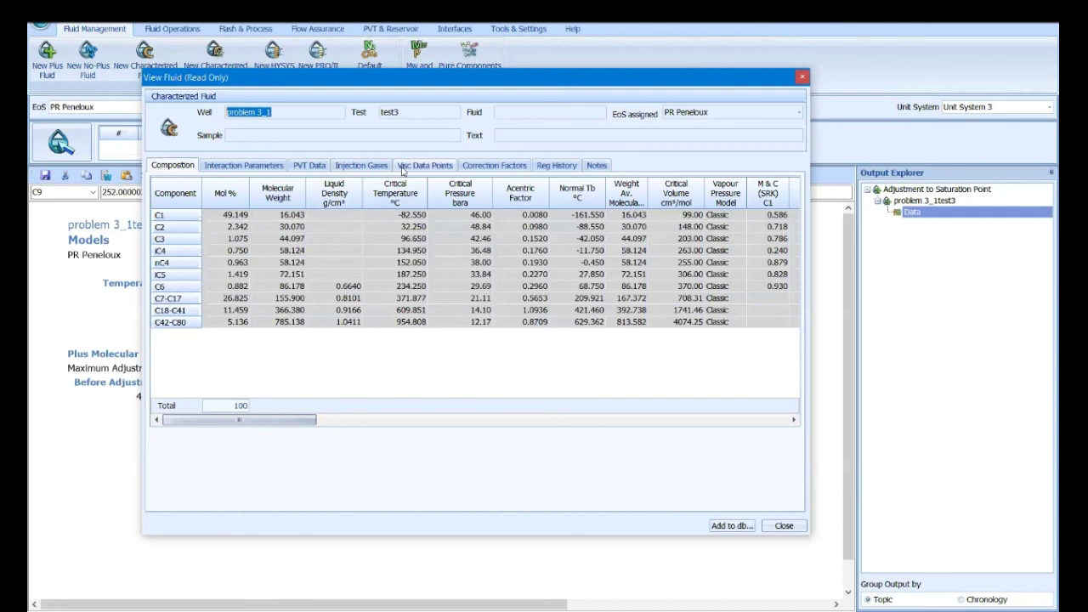
# Examine the test3 fluid's lumped fractions C7-C17, C18-C41 and C42-C80 and their remaining component properties.
pyautogui.click(231, 300)
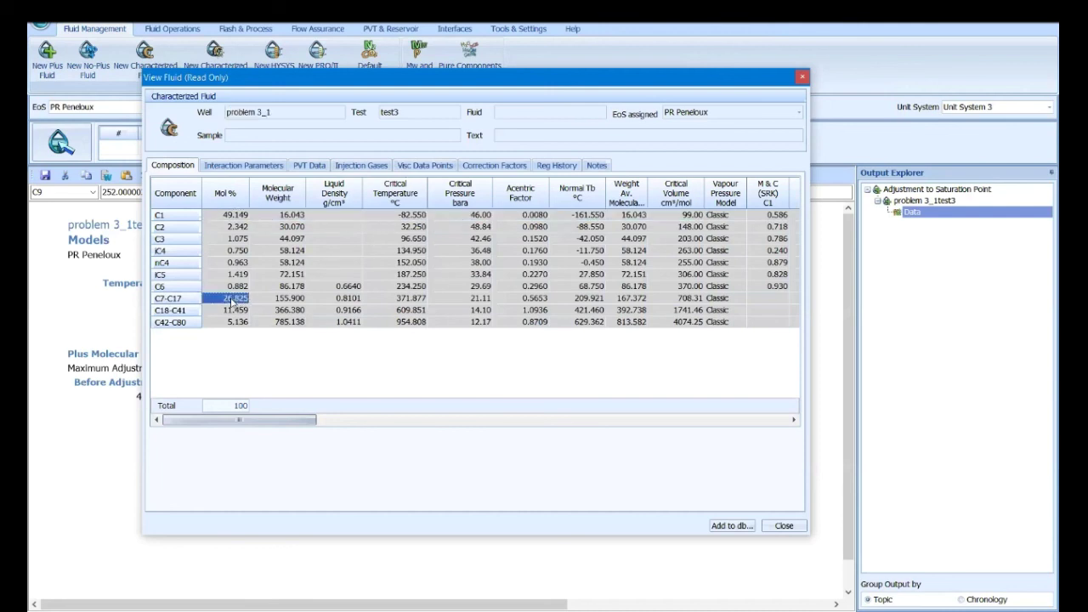
pyautogui.press('Down')
pyautogui.press('Down')
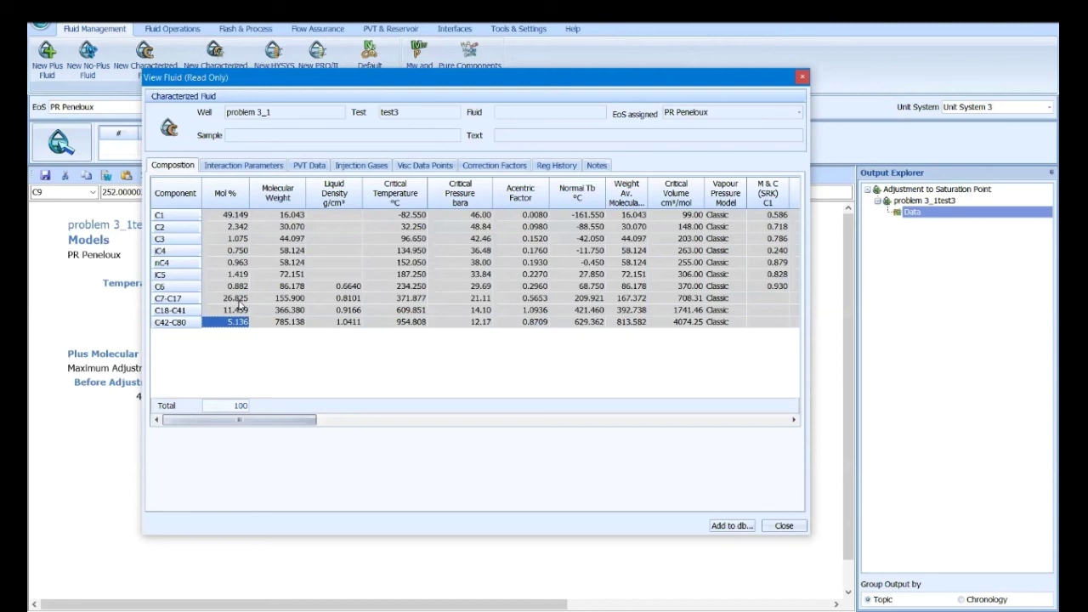
pyautogui.click(194, 301)
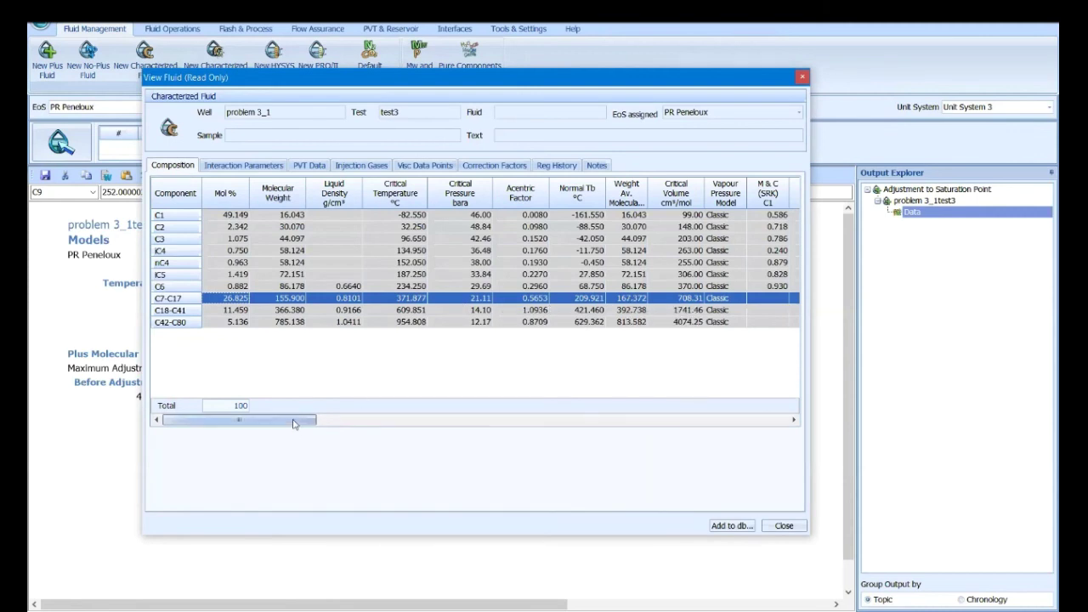
pyautogui.moveTo(293, 423); pyautogui.dragTo(424, 419)
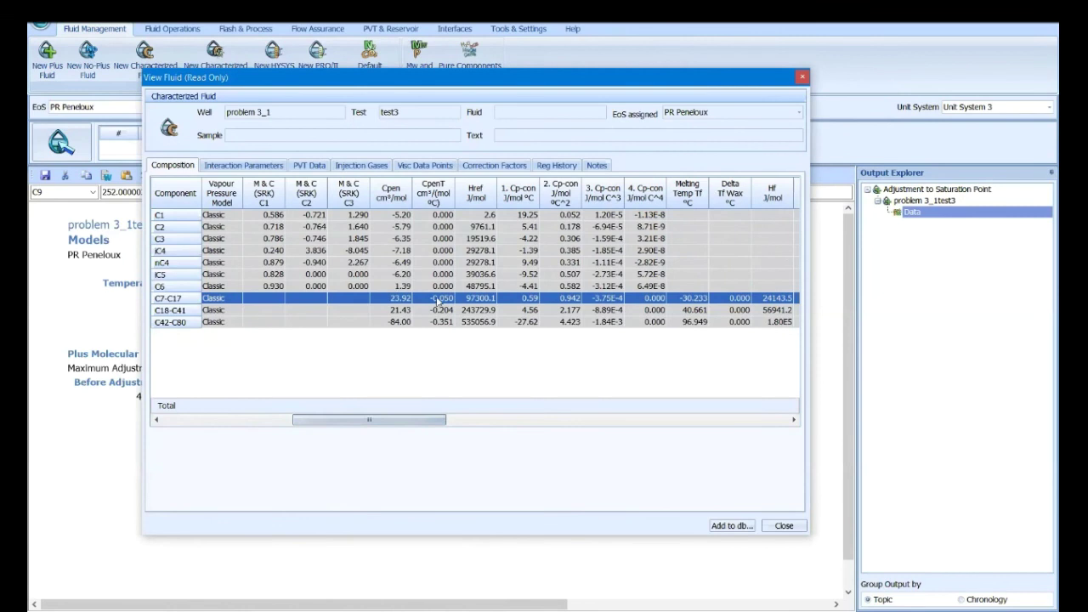
pyautogui.moveTo(413, 420); pyautogui.dragTo(281, 425)
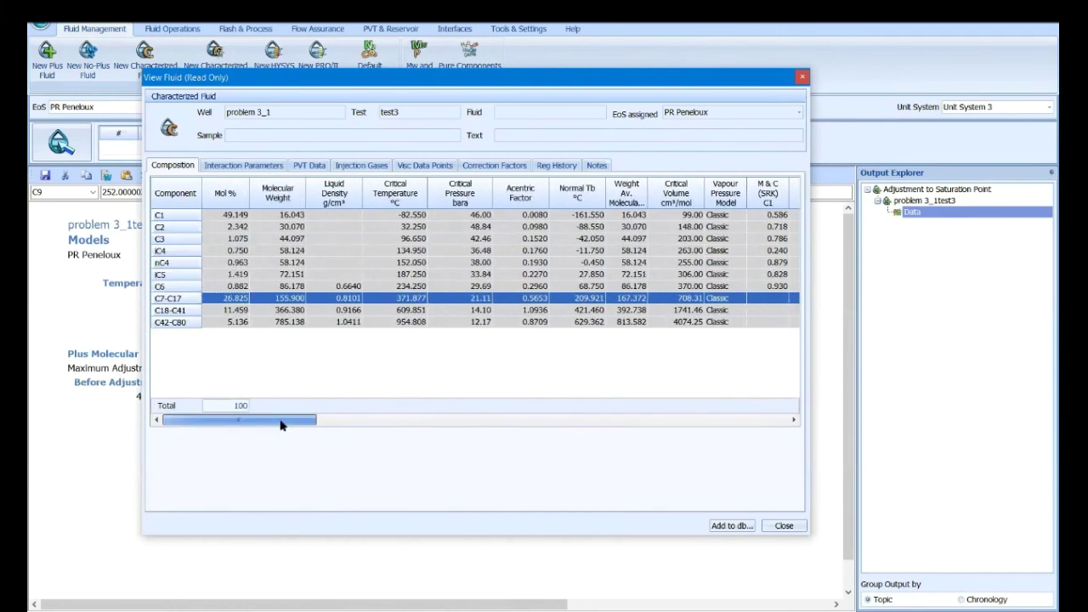
pyautogui.click(803, 77)
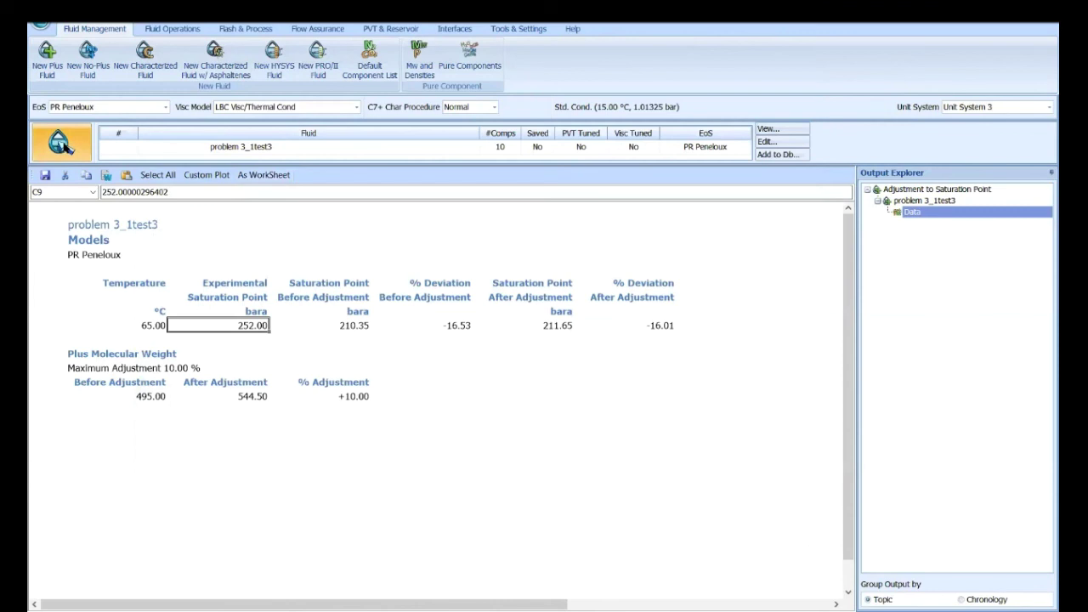
# Open the first problem 3_1 fluid, the one with 12 C7+ fractions, from the database and check its lumping scheme and composition.
pyautogui.click(61, 144)
pyautogui.scroll(-15, 219, 306)
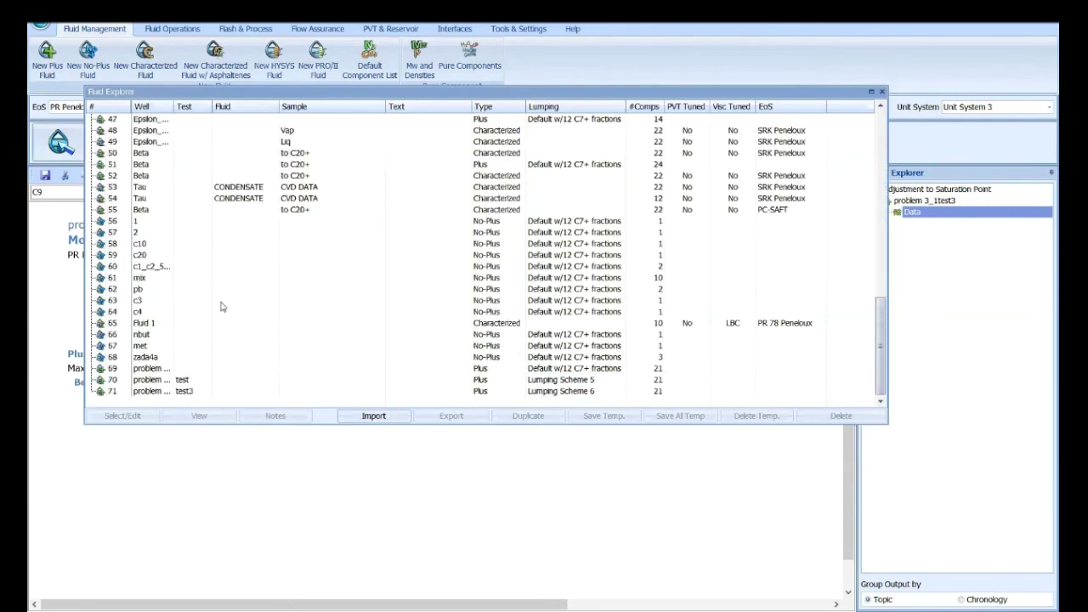
pyautogui.doubleClick(151, 368)
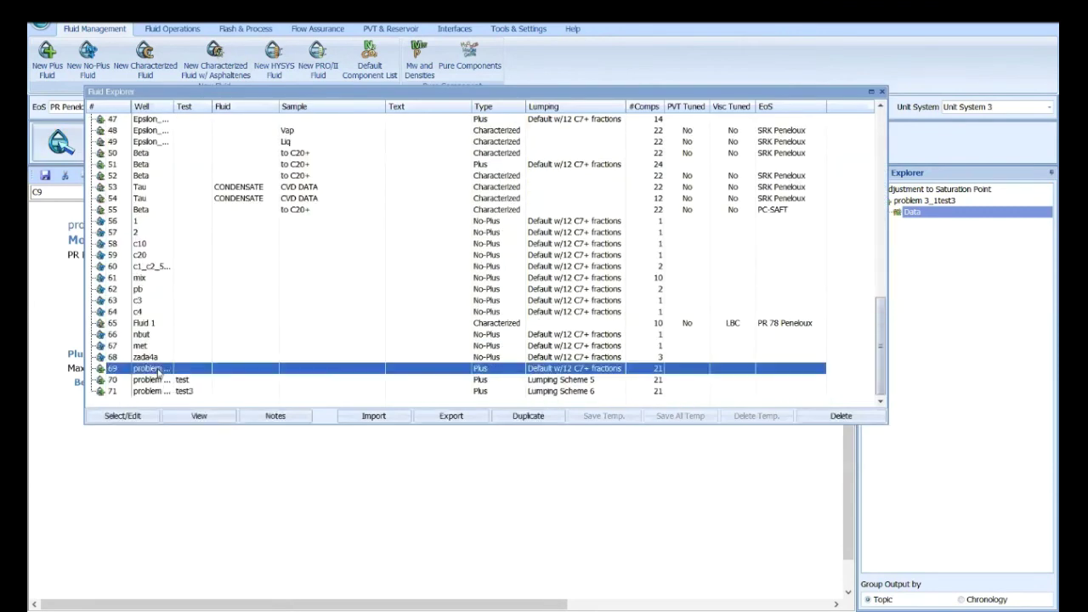
pyautogui.click(310, 170)
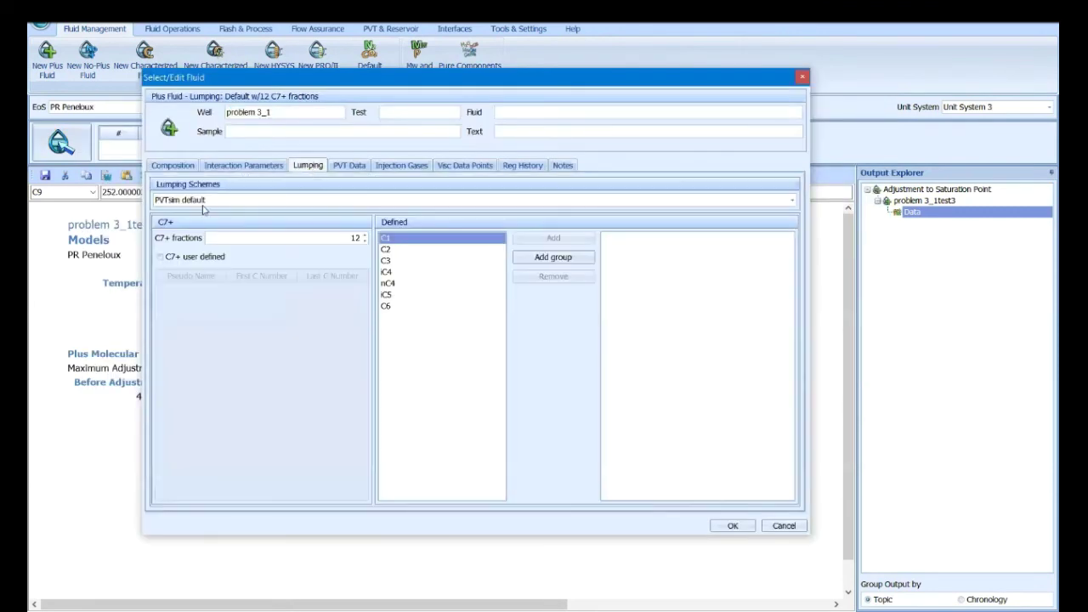
pyautogui.click(173, 166)
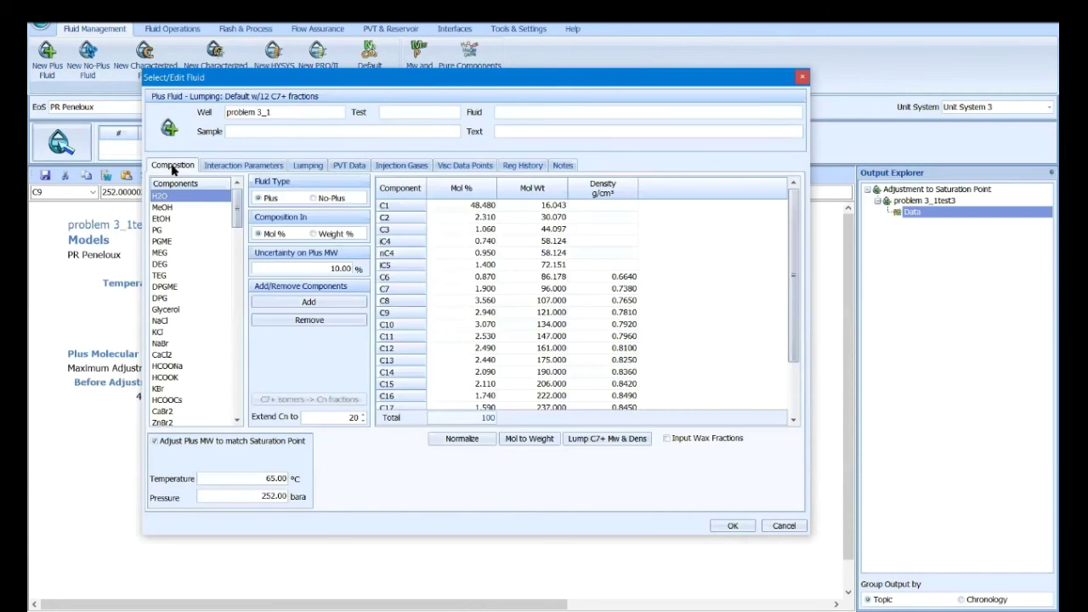
# Characterize the problem 3_1 fluid with 12 C7+ fractions and compare its adjusted plus molecular weight and saturation point with the experimental value.
pyautogui.click(729, 526)
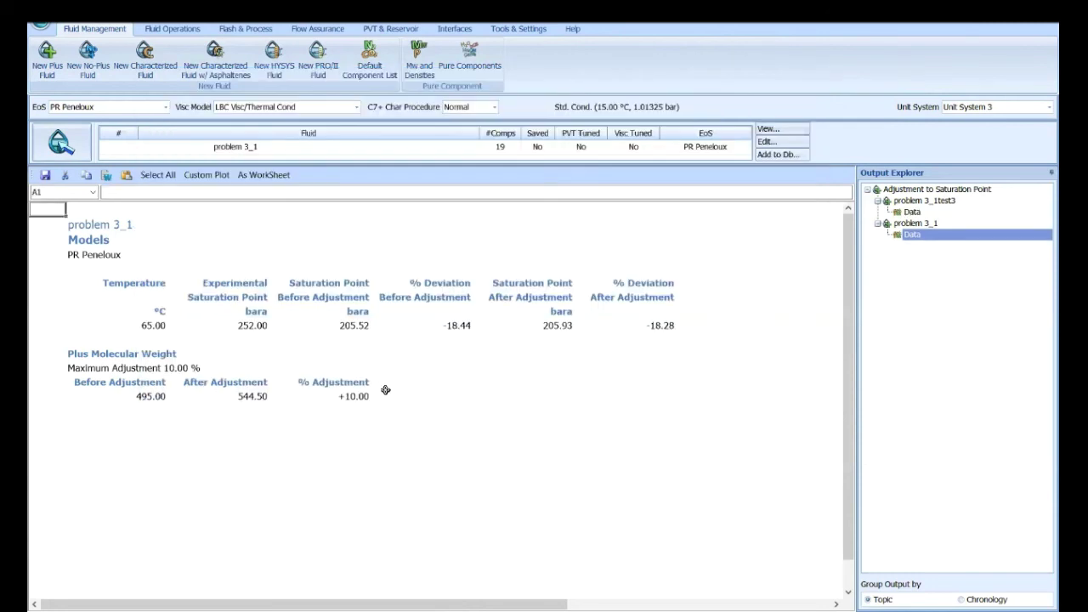
pyautogui.click(253, 396)
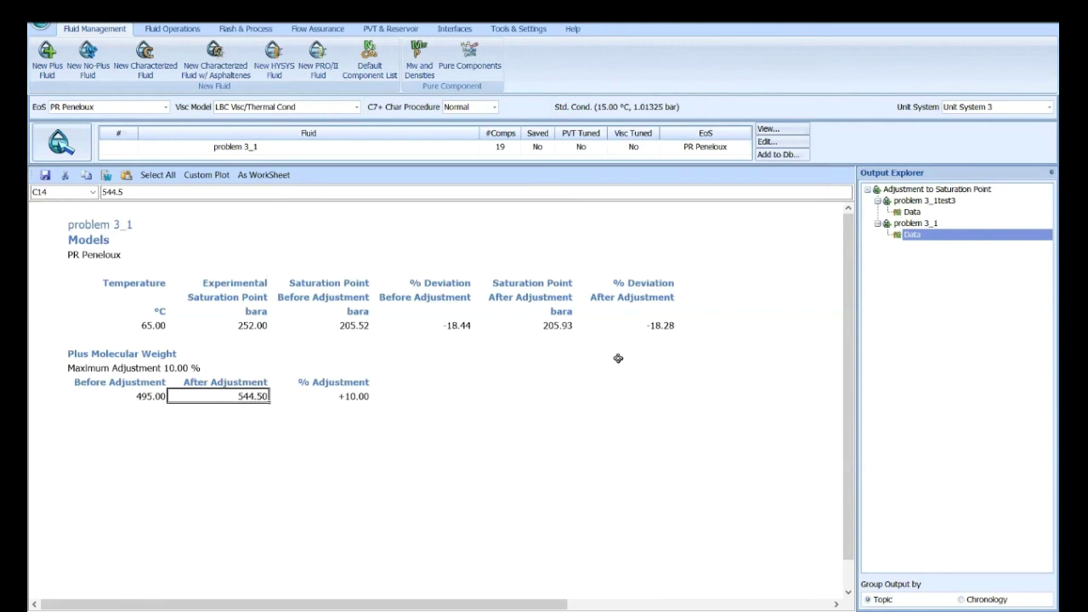
pyautogui.click(544, 326)
pyautogui.click(255, 325)
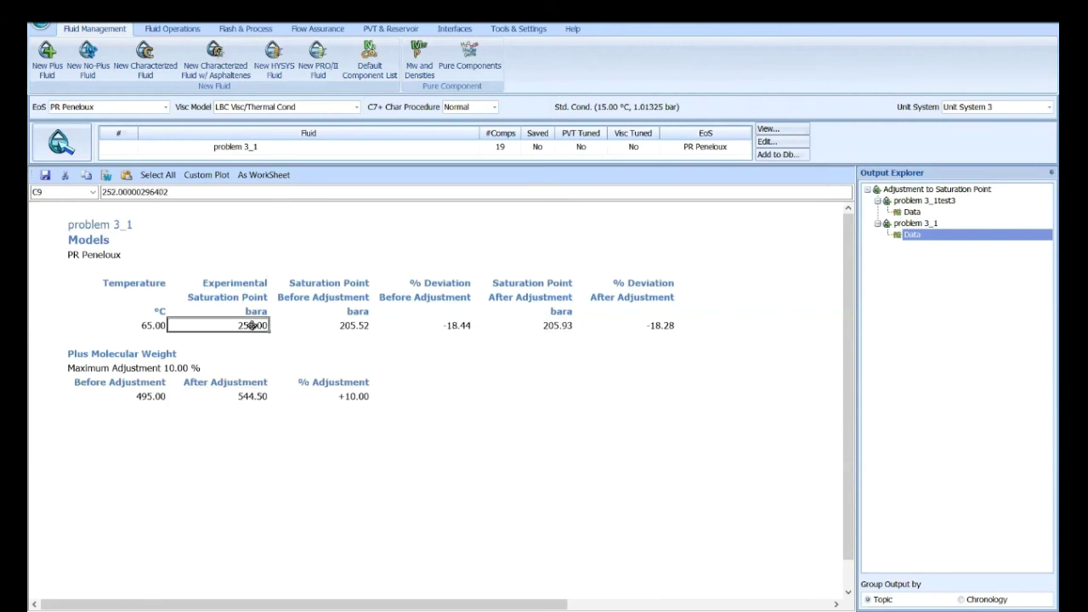
pyautogui.click(557, 325)
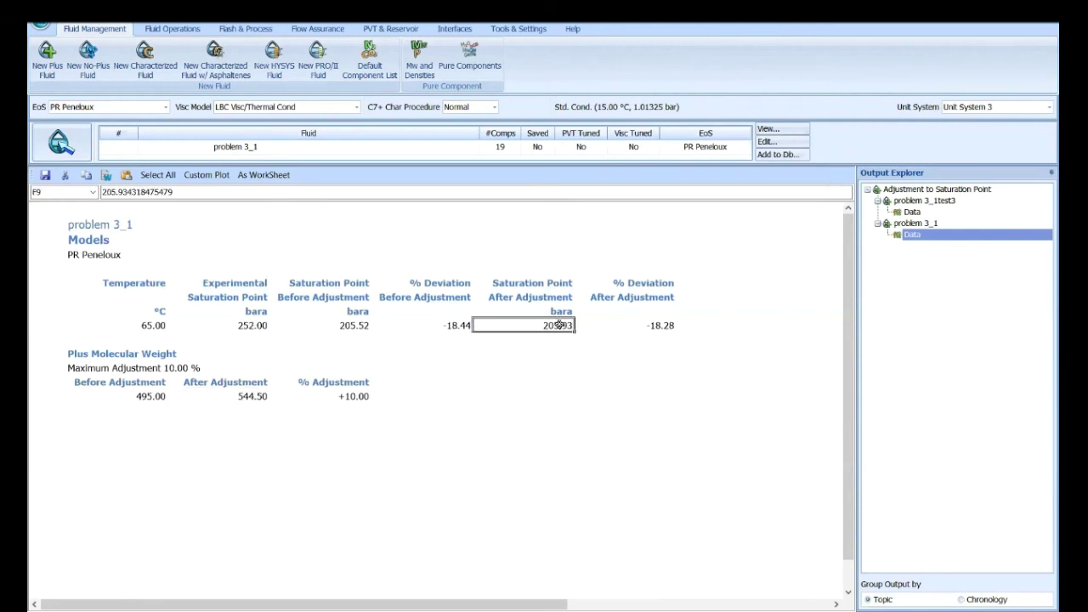
# Reopen the default-lumped problem 3_1 fluid, disable adjusting the plus MW to match the saturation point, and characterize it again.
pyautogui.click(51, 147)
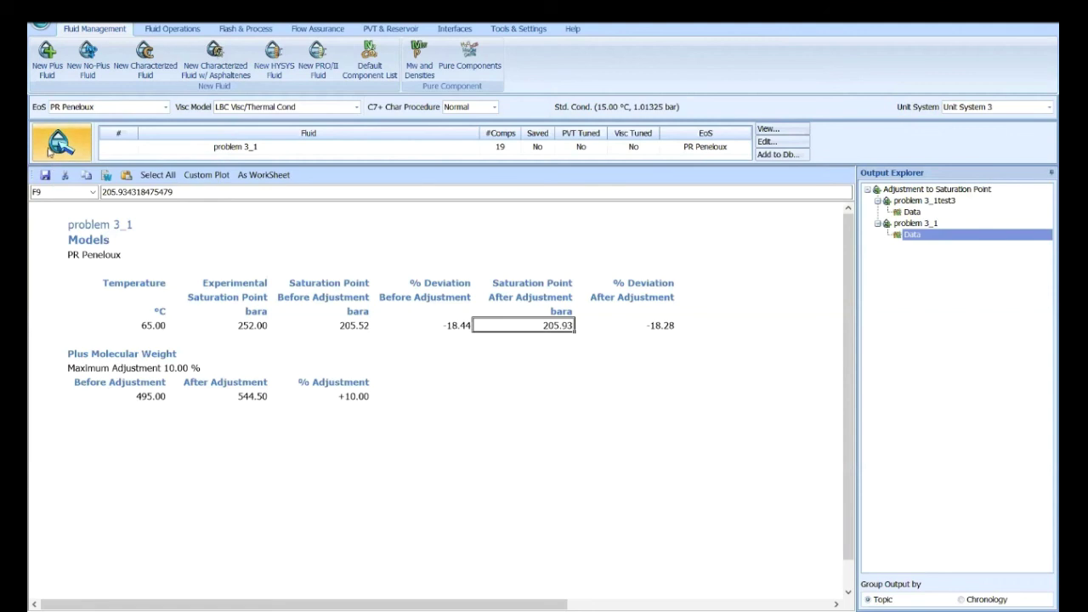
pyautogui.click(151, 369)
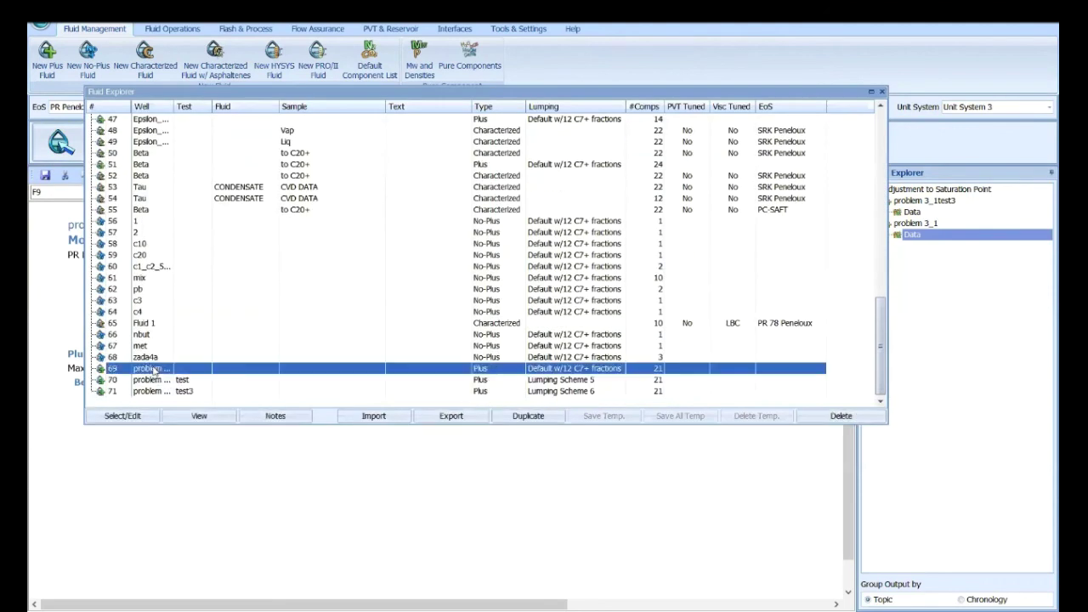
pyautogui.doubleClick(151, 369)
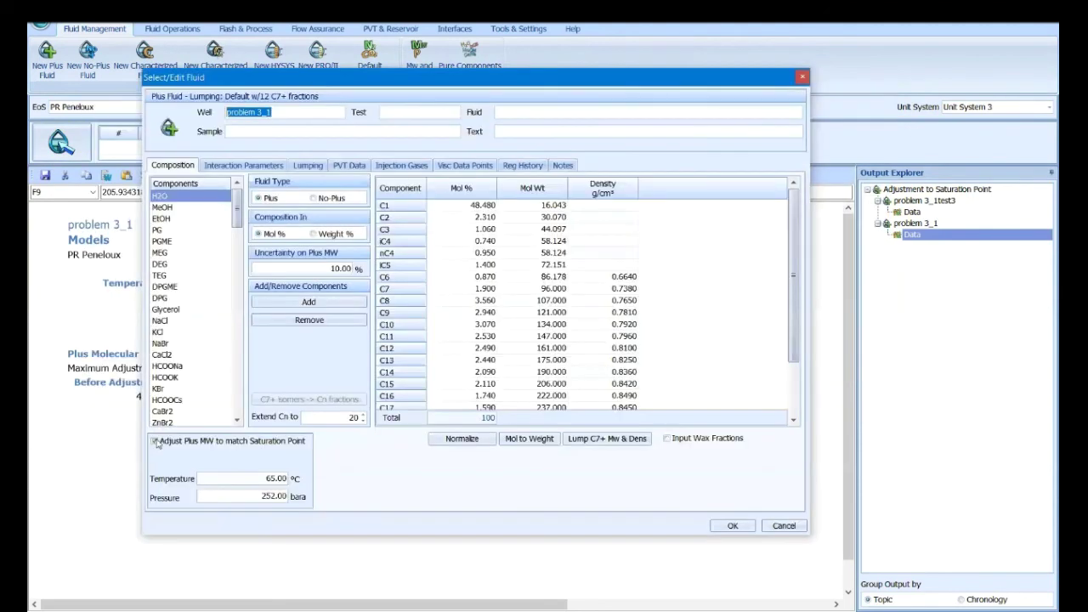
pyautogui.click(155, 440)
pyautogui.scroll(-2, 573, 316)
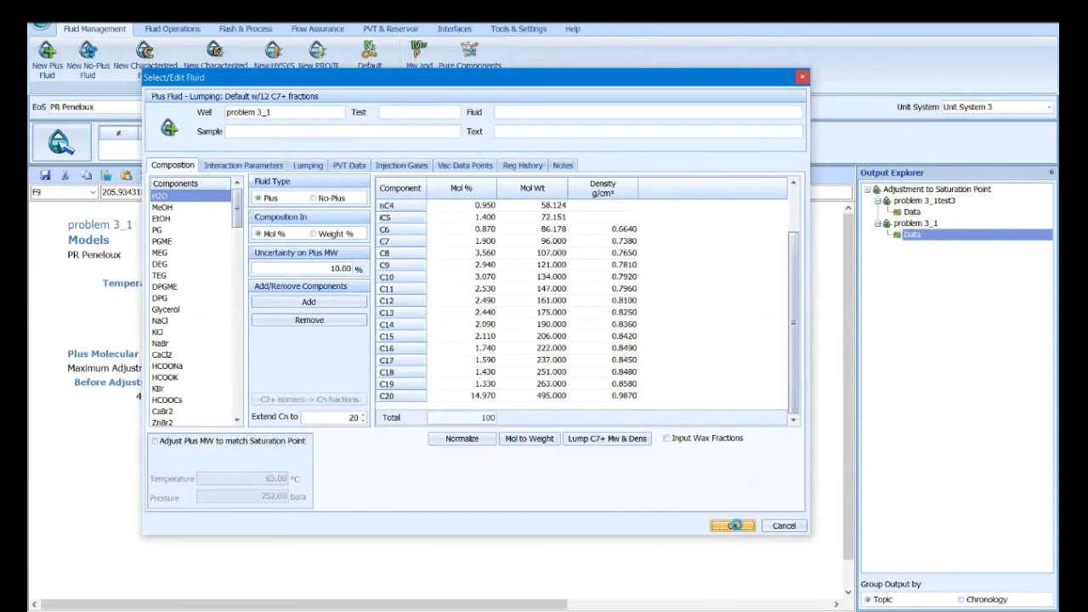
pyautogui.click(734, 526)
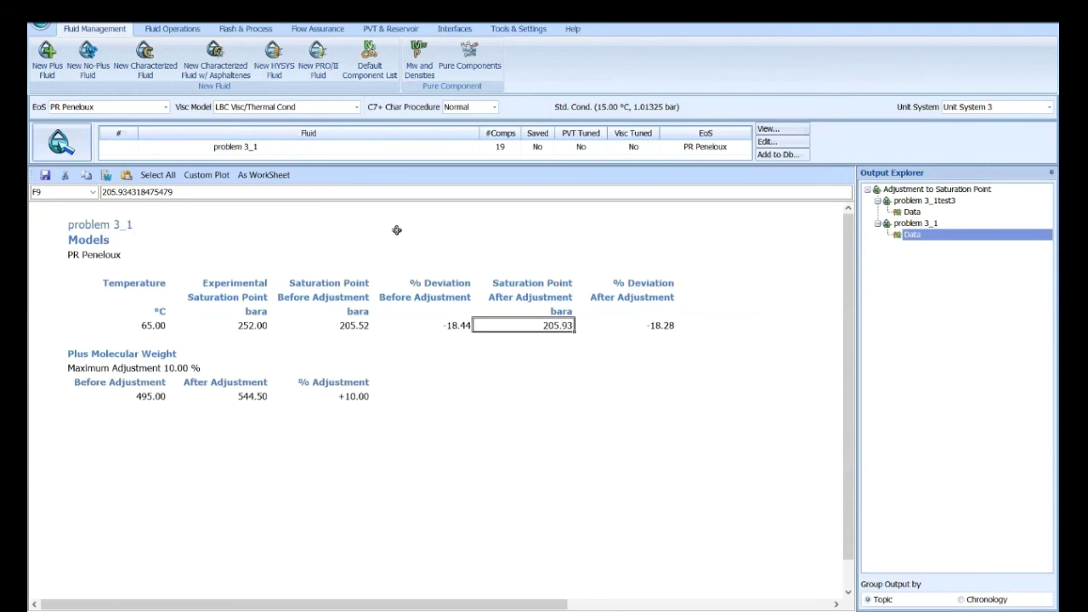
# Clear all calculation output and inspect the characterized composition and component properties of the unadjusted problem 3_1 fluid down to C59-C80.
pyautogui.rightClick(898, 303)
pyautogui.click(932, 377)
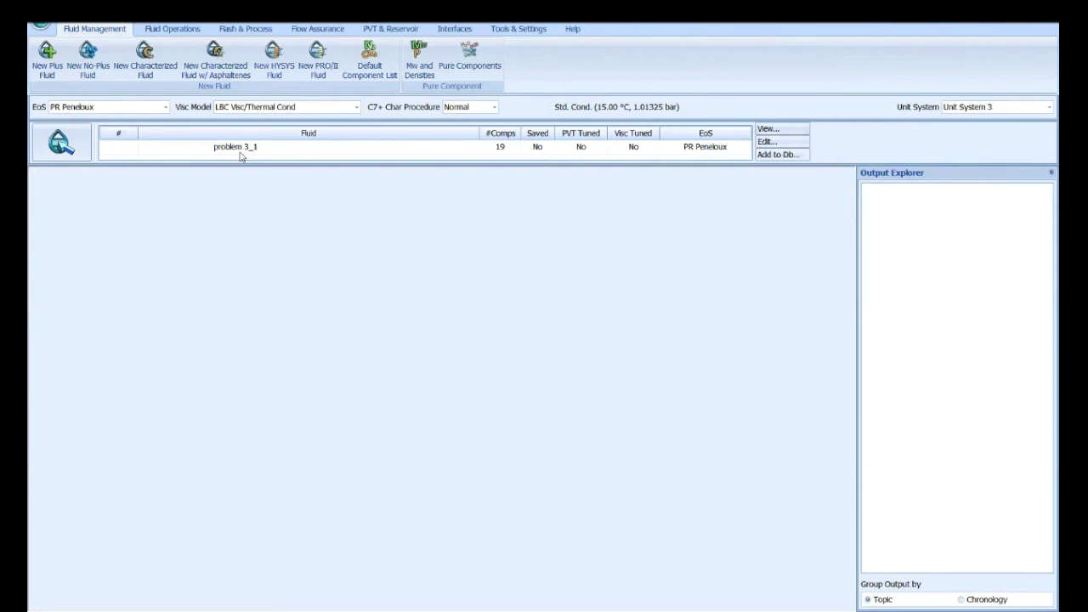
pyautogui.click(767, 128)
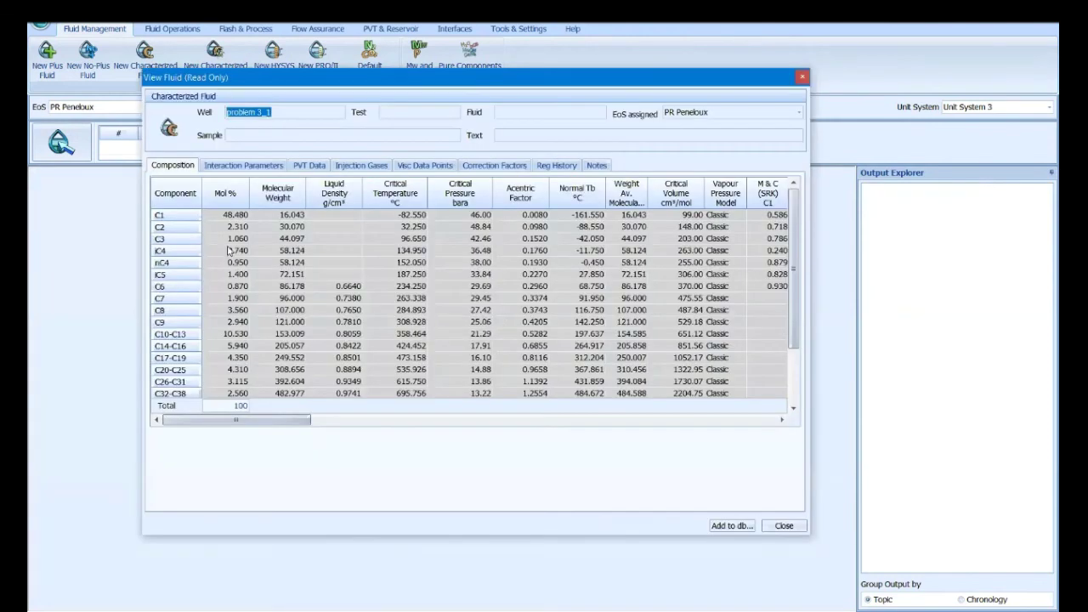
pyautogui.scroll(-1, 228, 253)
pyautogui.scroll(1, 229, 281)
pyautogui.scroll(-1, 228, 279)
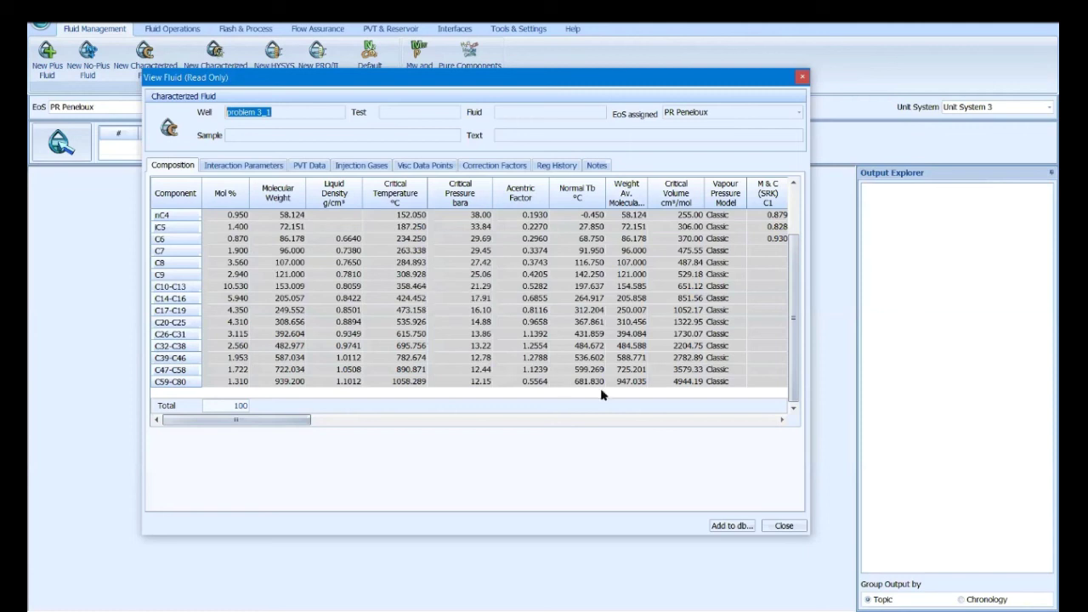
pyautogui.click(775, 528)
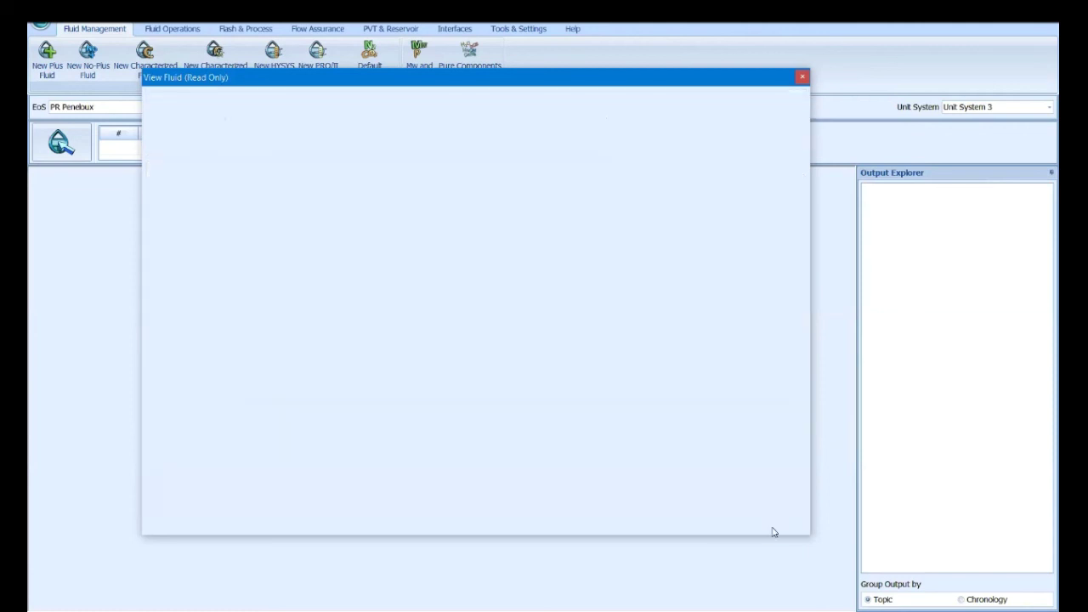
# Reopen the default-lumped problem 3_1 plus fluid from the database, check its input composition down to C20, and characterize it again.
pyautogui.scroll(-15, 274, 323)
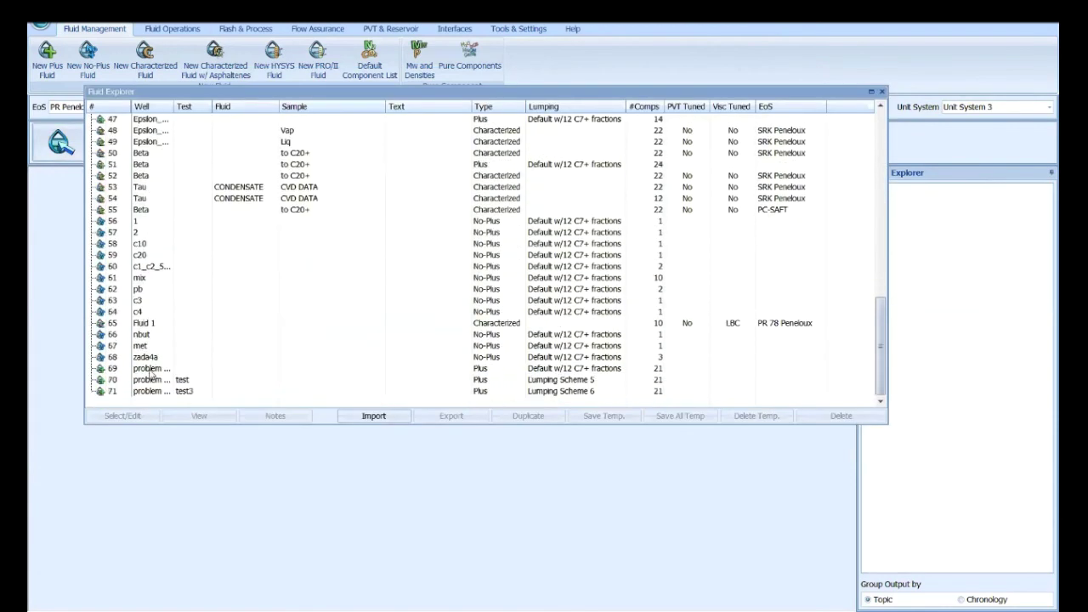
pyautogui.click(148, 371)
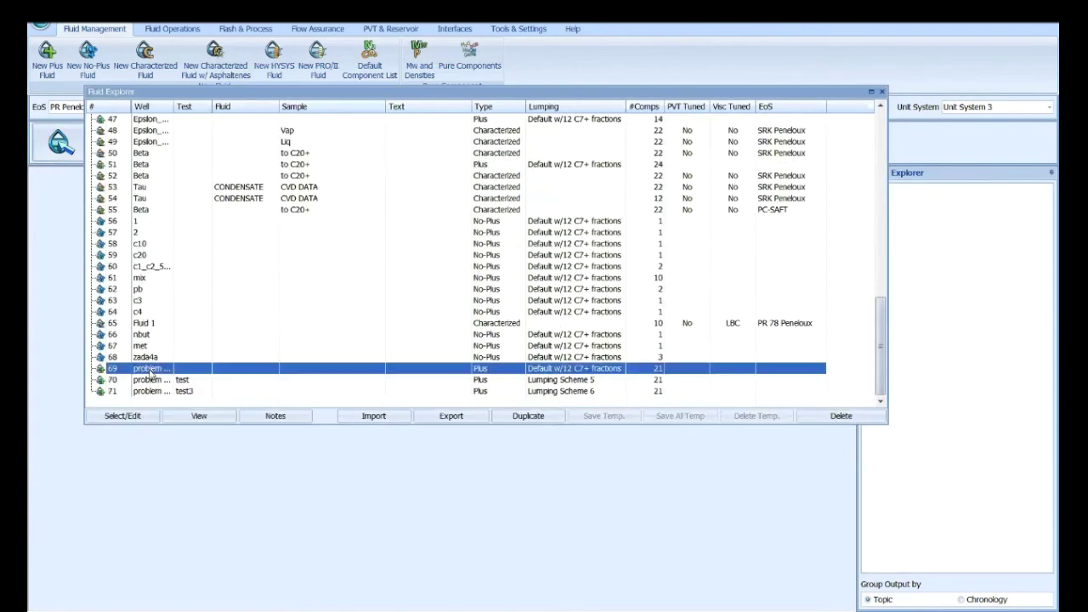
pyautogui.doubleClick(204, 370)
pyautogui.scroll(-2, 503, 285)
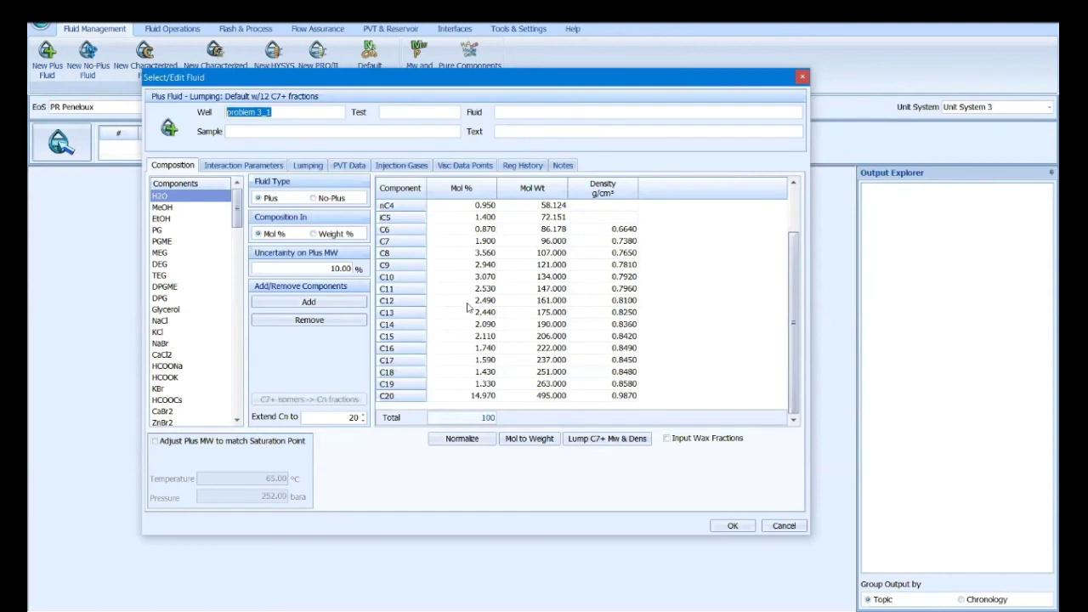
pyautogui.click(727, 526)
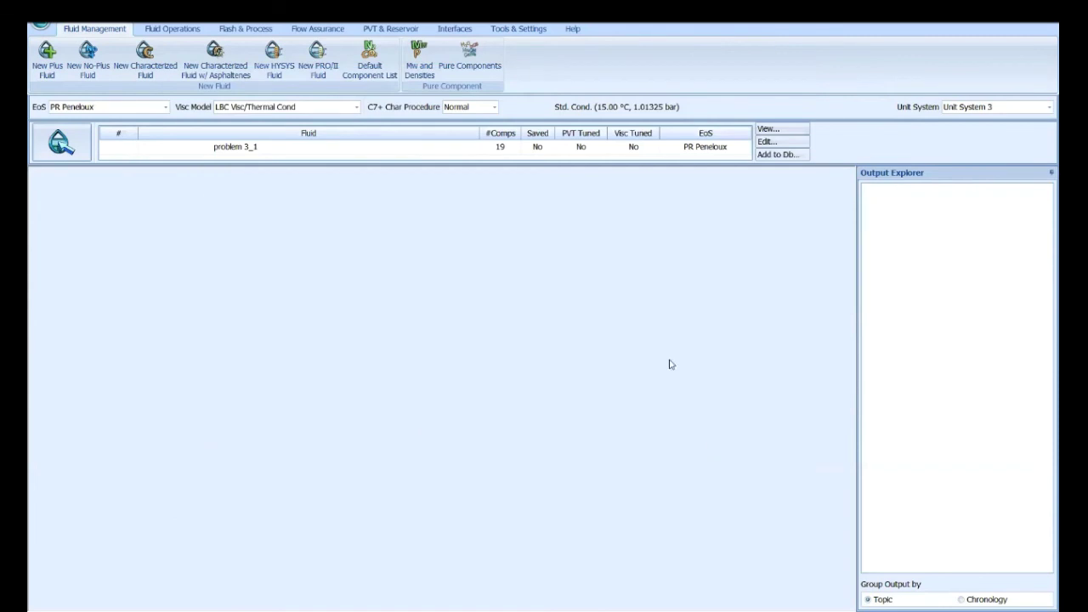
# Compare the characterized fluid's lumped C7+ fractions with the original plus composition.
pyautogui.click(770, 130)
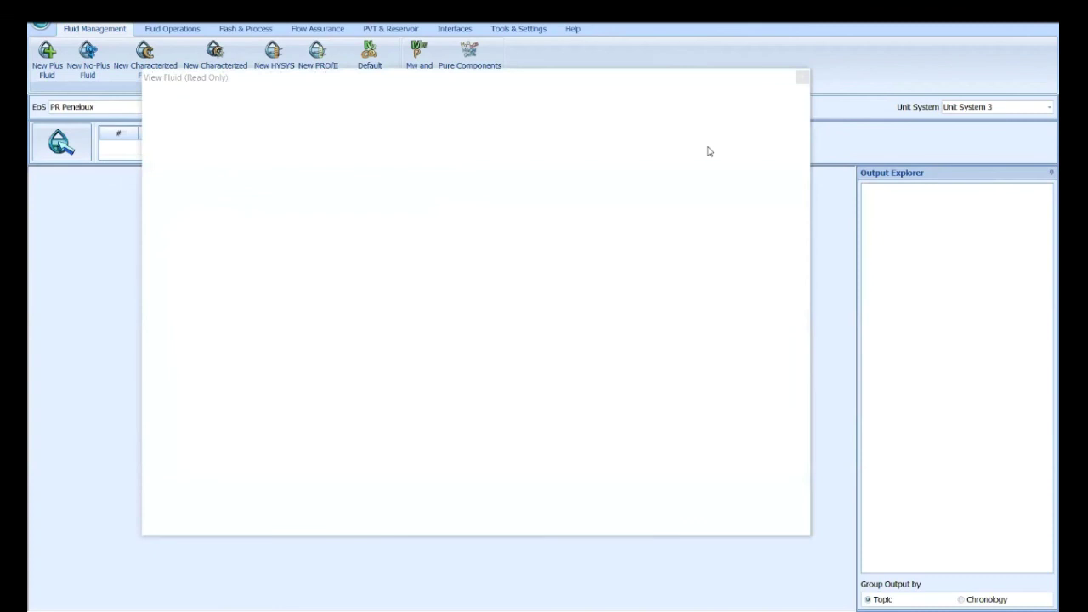
pyautogui.scroll(-1, 166, 349)
pyautogui.scroll(1, 167, 293)
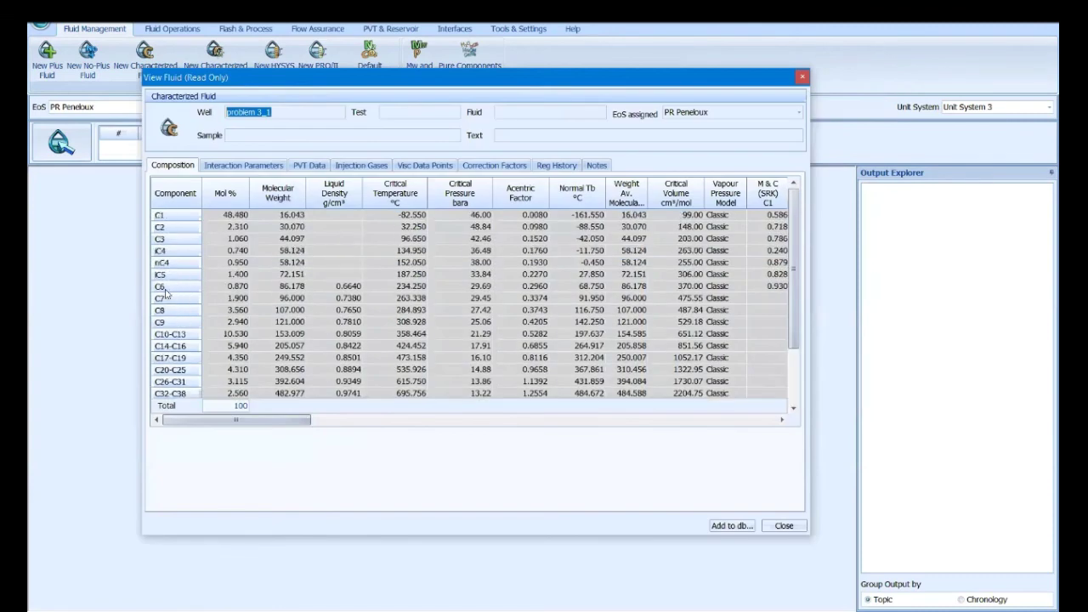
pyautogui.scroll(-1, 165, 293)
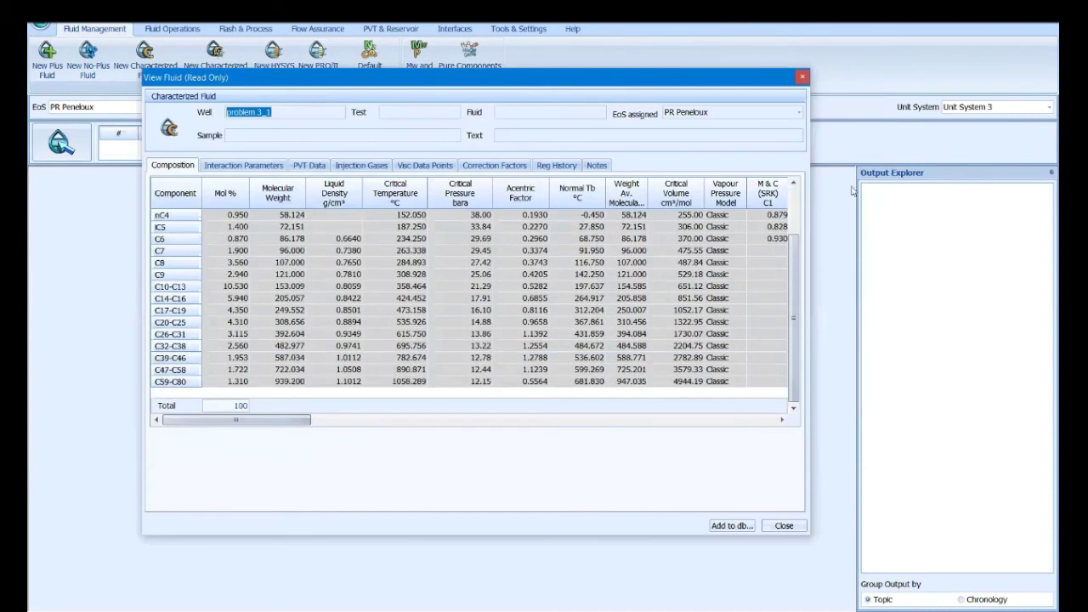
pyautogui.click(803, 77)
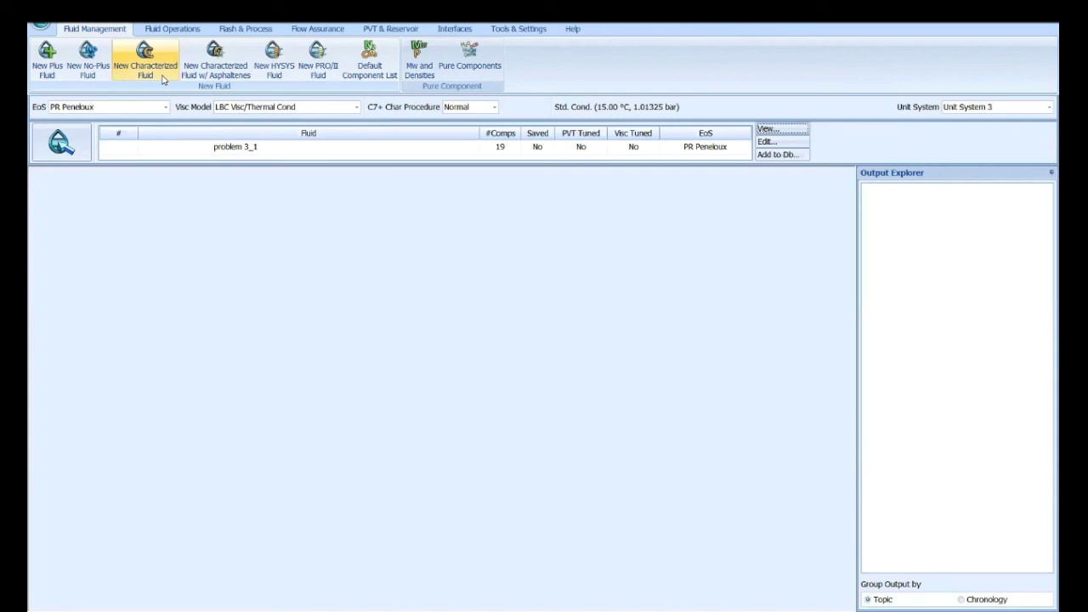
# Check the available C7+ characterization procedures and look once more at the current fluid's characterized composition.
pyautogui.click(474, 108)
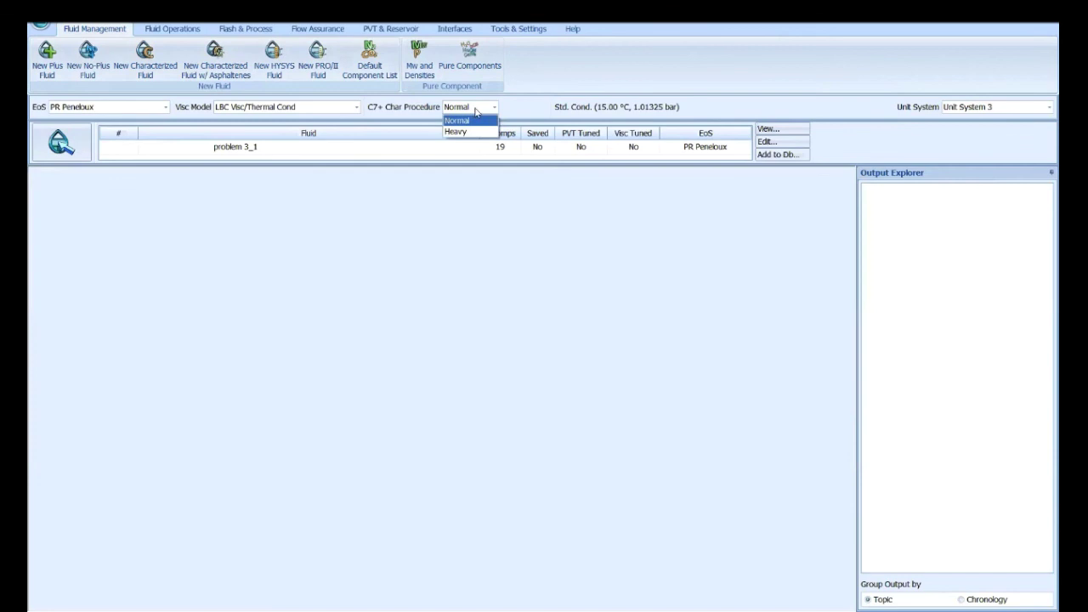
pyautogui.click(475, 109)
pyautogui.click(769, 129)
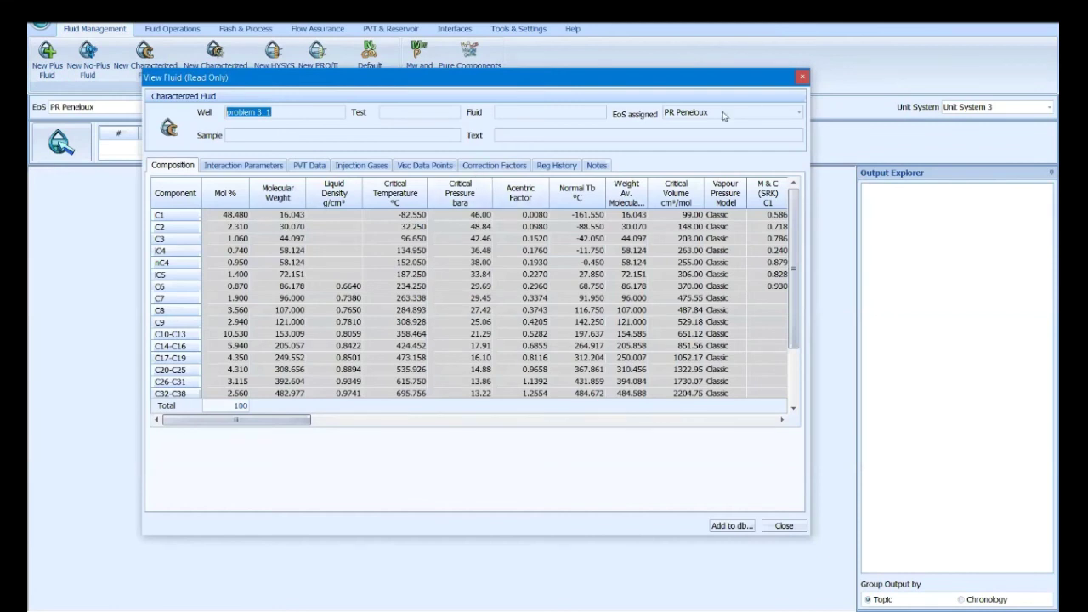
pyautogui.click(802, 79)
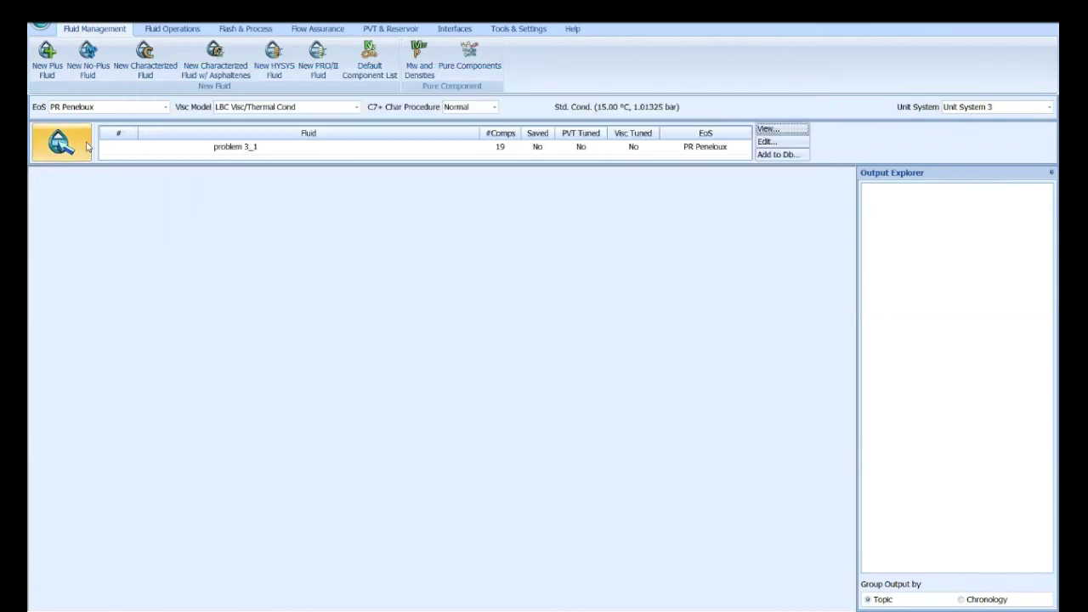
# Open the default-lumped problem 3_1 plus fluid from the database and show its PVT data.
pyautogui.hotkey('ctrl', 'o')
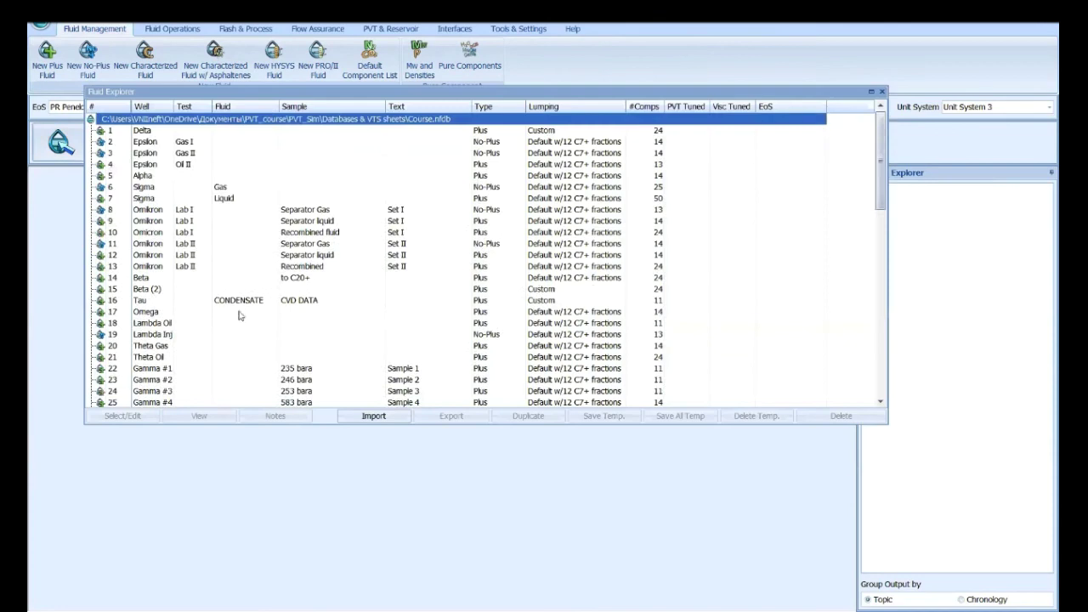
pyautogui.scroll(-15, 239, 315)
pyautogui.click(159, 369)
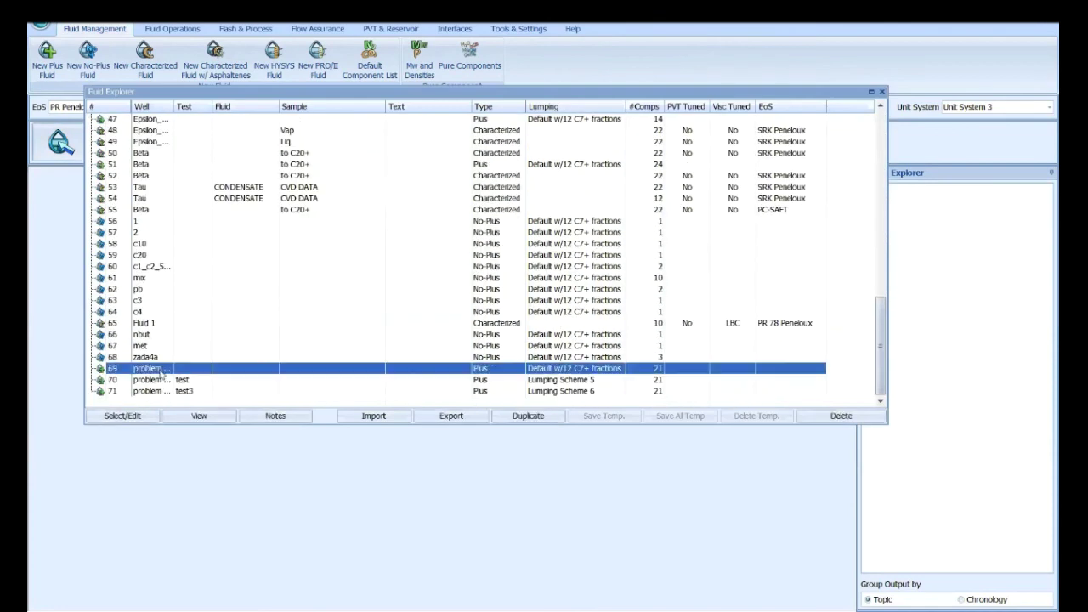
pyautogui.doubleClick(159, 369)
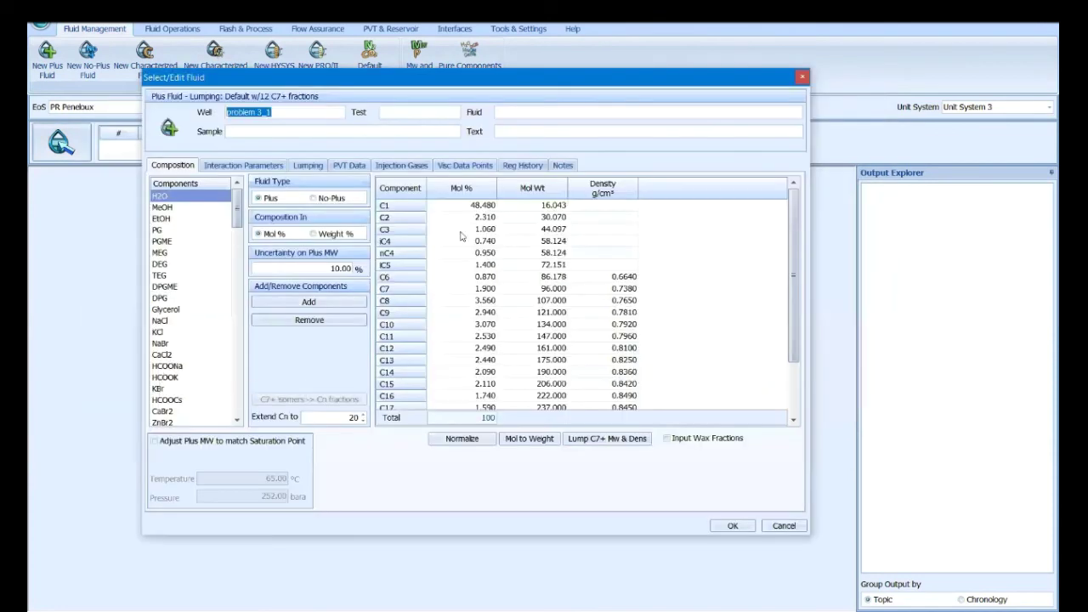
pyautogui.click(347, 170)
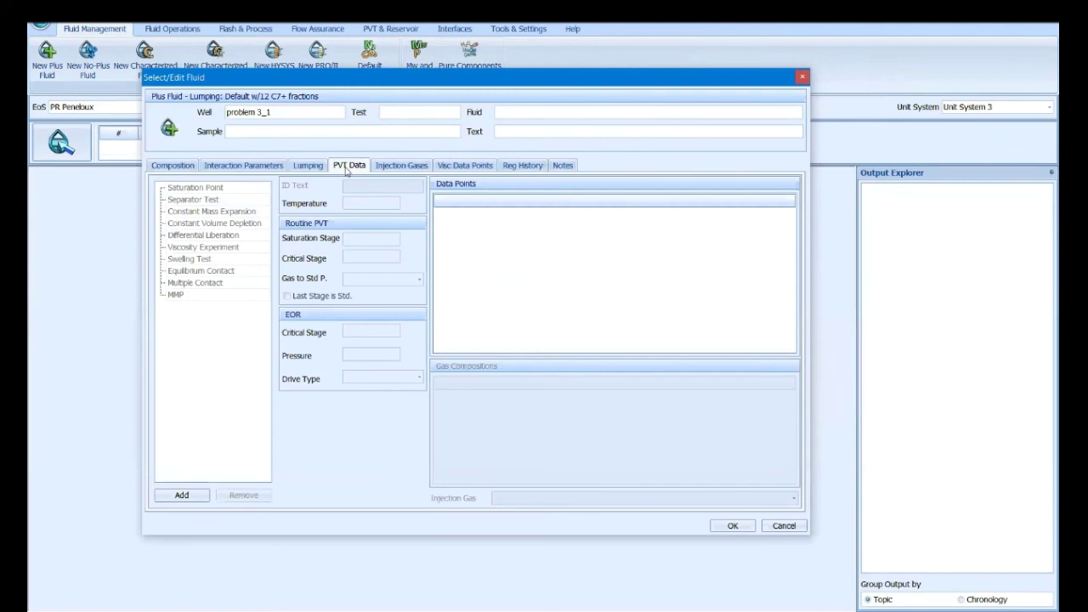
pyautogui.click(196, 188)
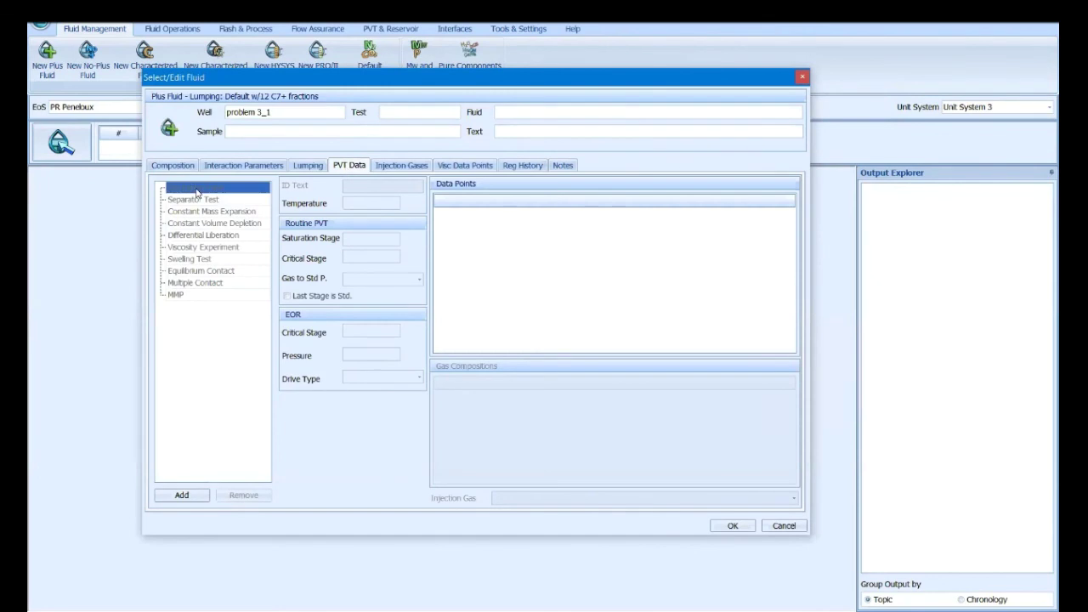
pyautogui.click(180, 495)
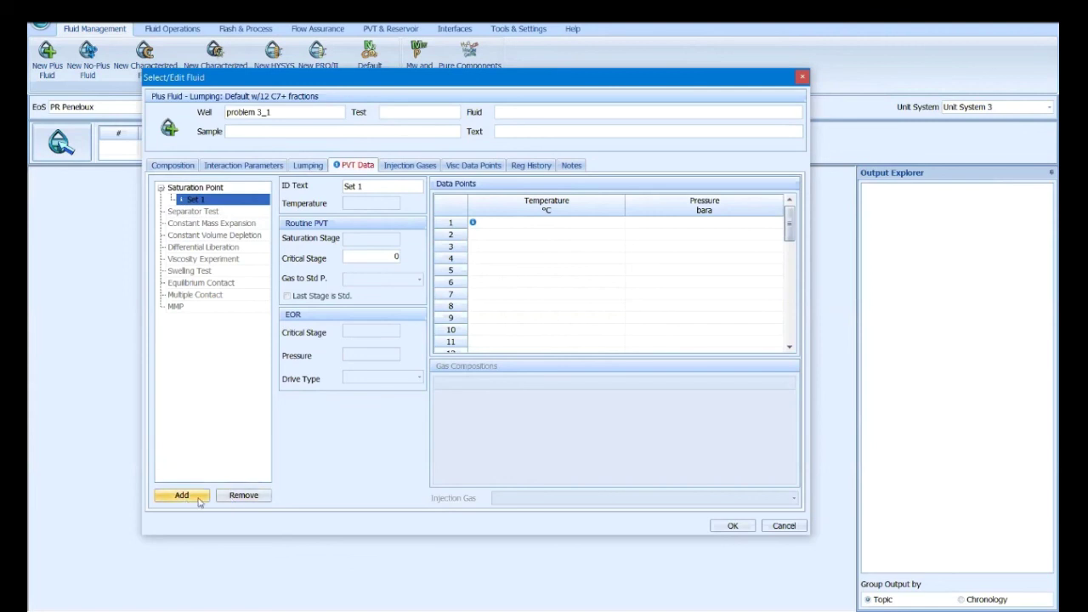
pyautogui.click(243, 496)
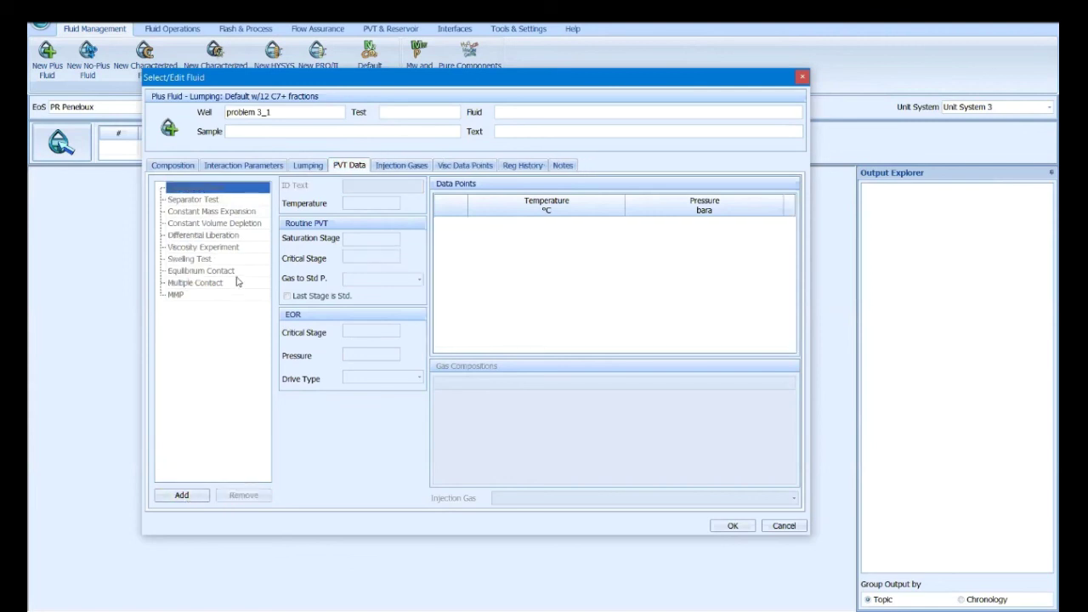
# Add a constant mass expansion data set to the fluid's PVT data and select it for data entry.
pyautogui.click(237, 214)
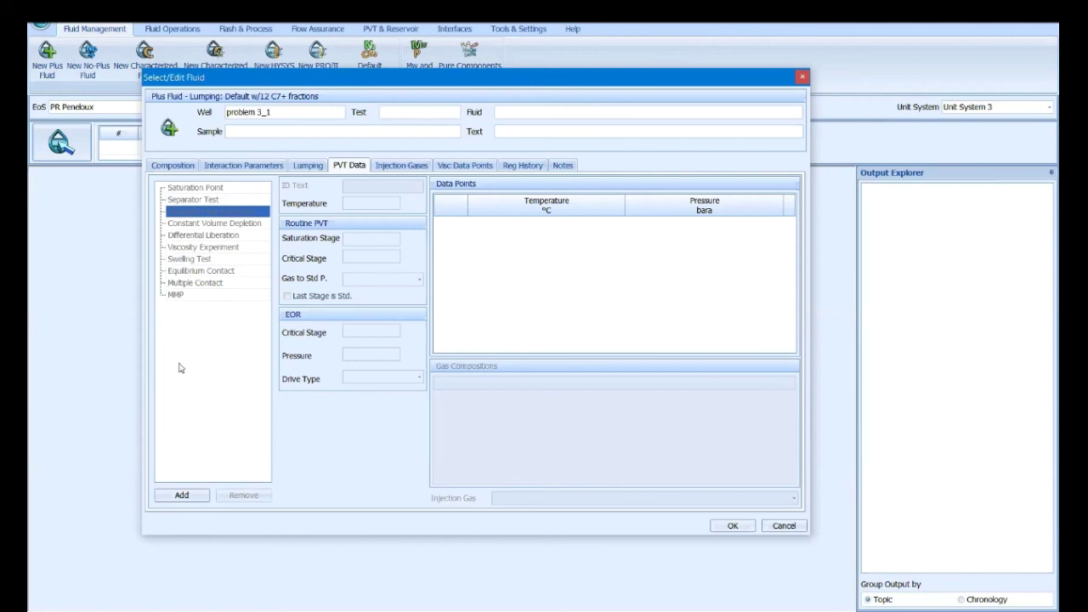
pyautogui.click(182, 495)
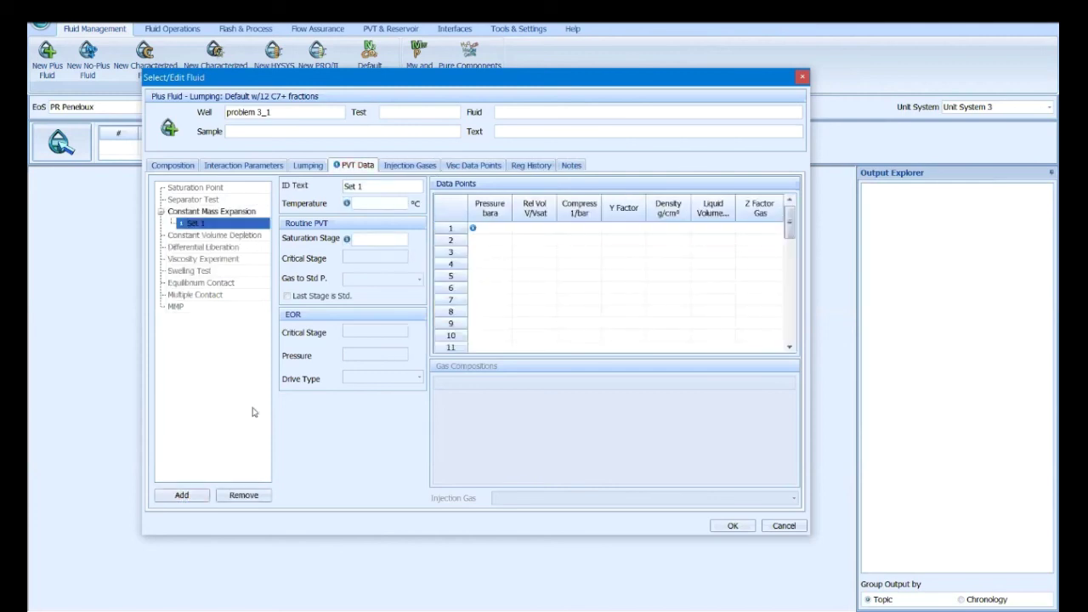
pyautogui.click(208, 247)
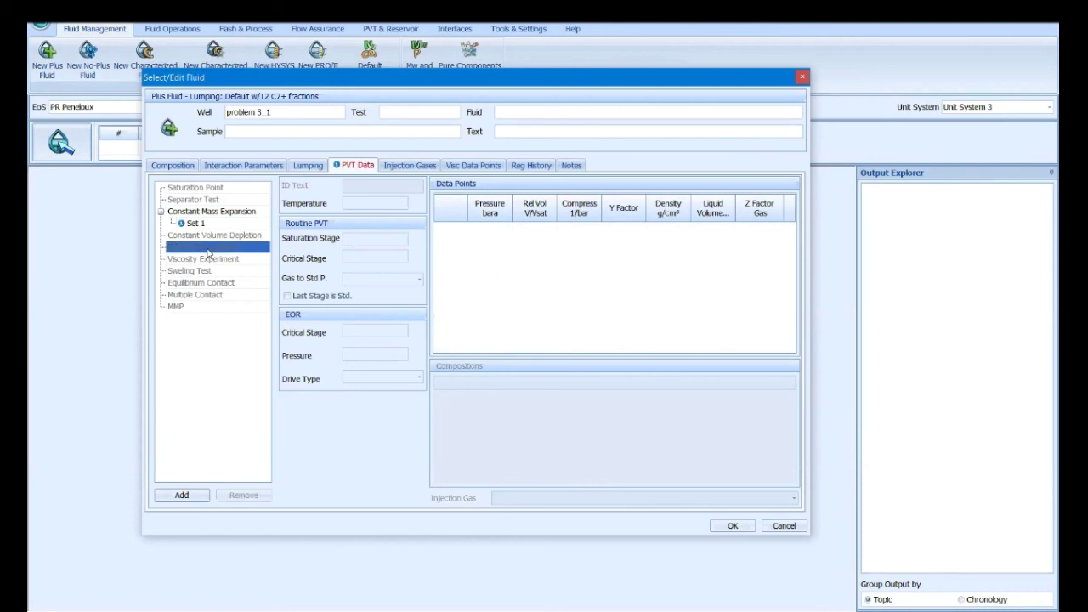
pyautogui.click(208, 204)
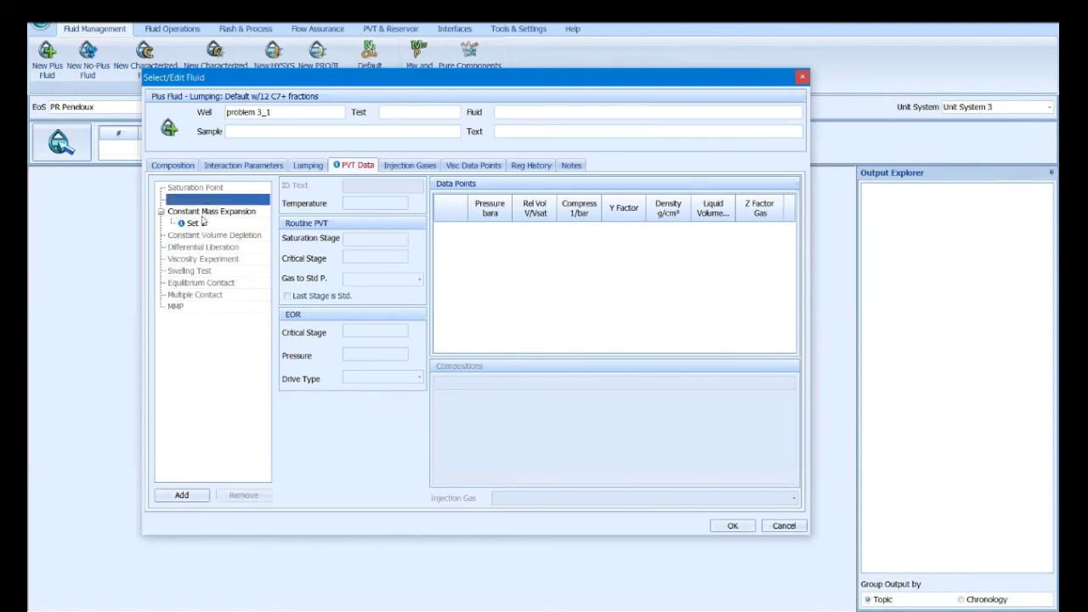
pyautogui.click(195, 222)
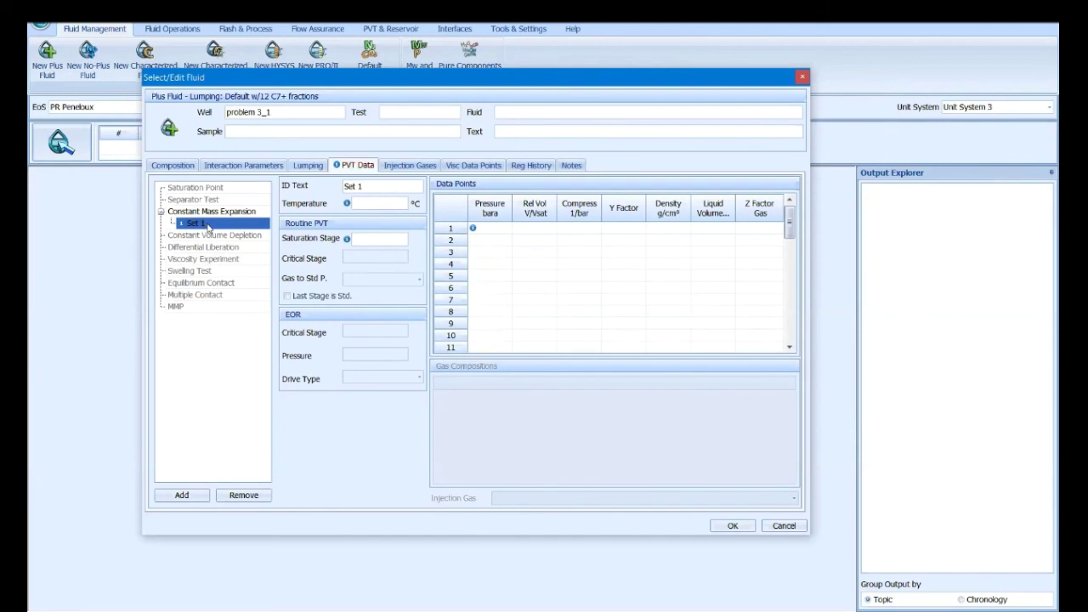
pyautogui.click(674, 592)
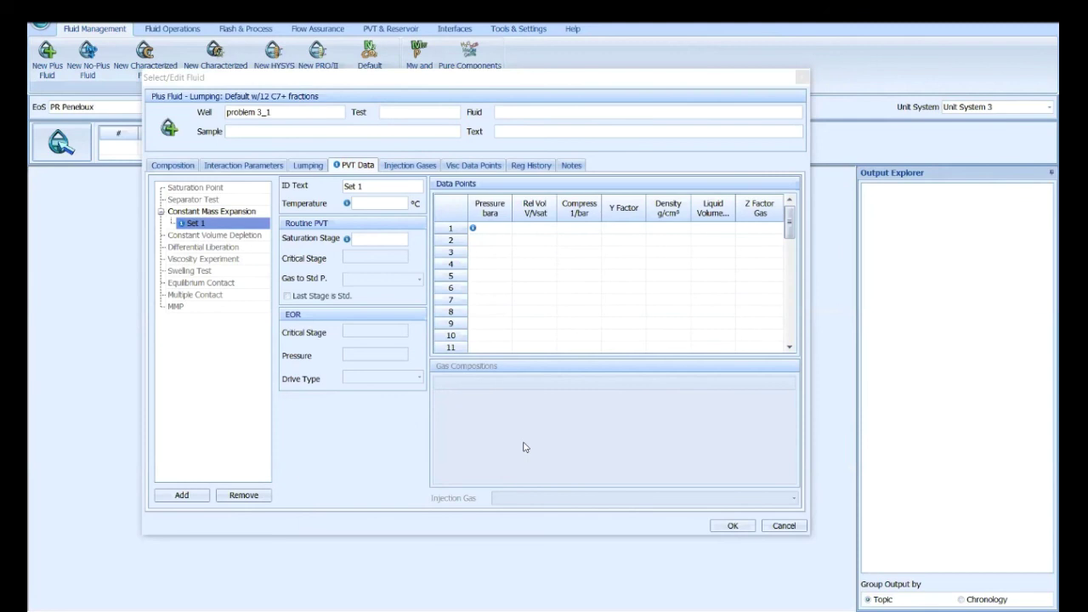